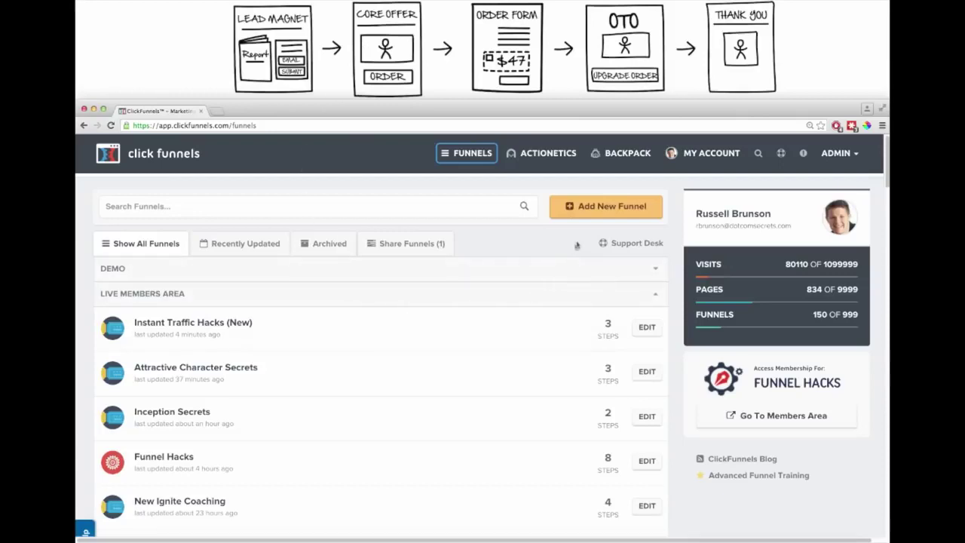
Start a new funnel with the Sell Your Product goal and the Sales Funnel type.
left_click(595, 208)
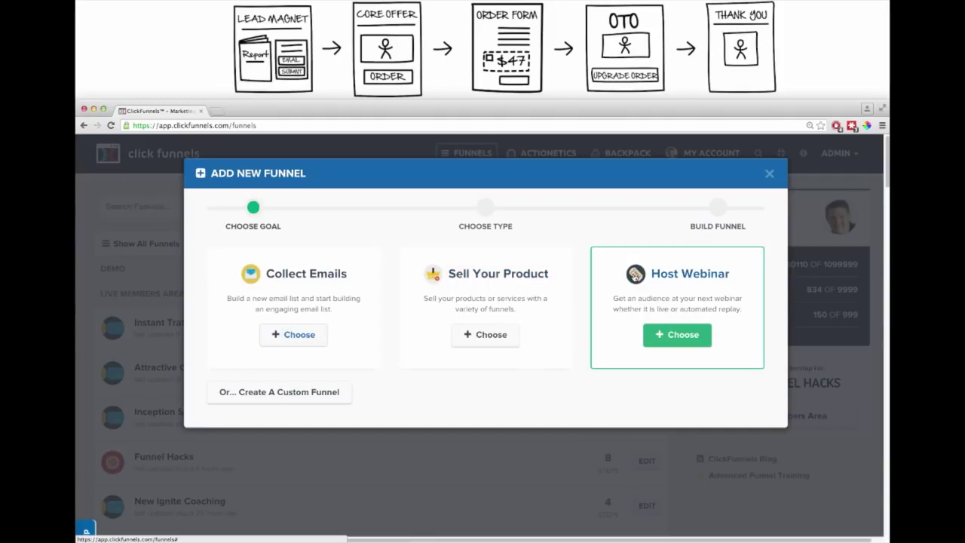
left_click(676, 335)
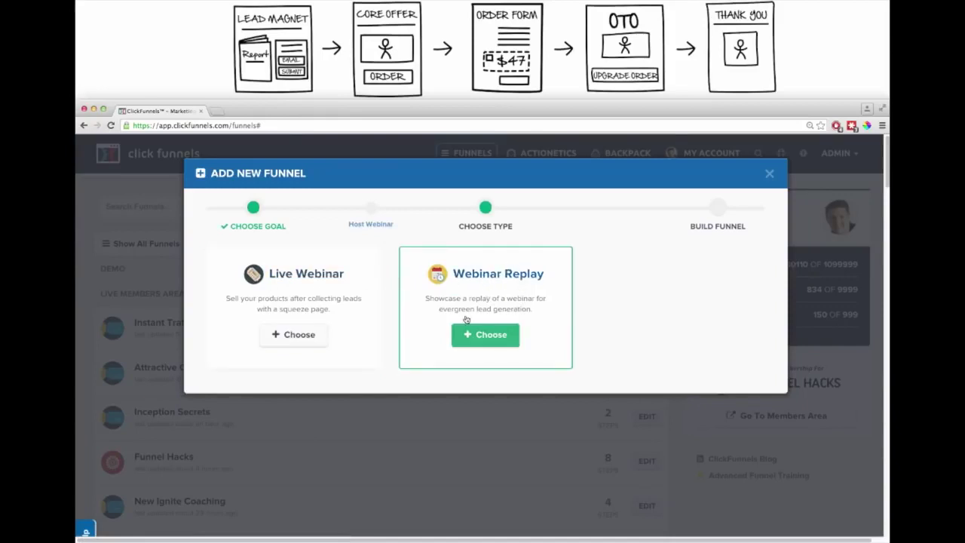
left_click(359, 225)
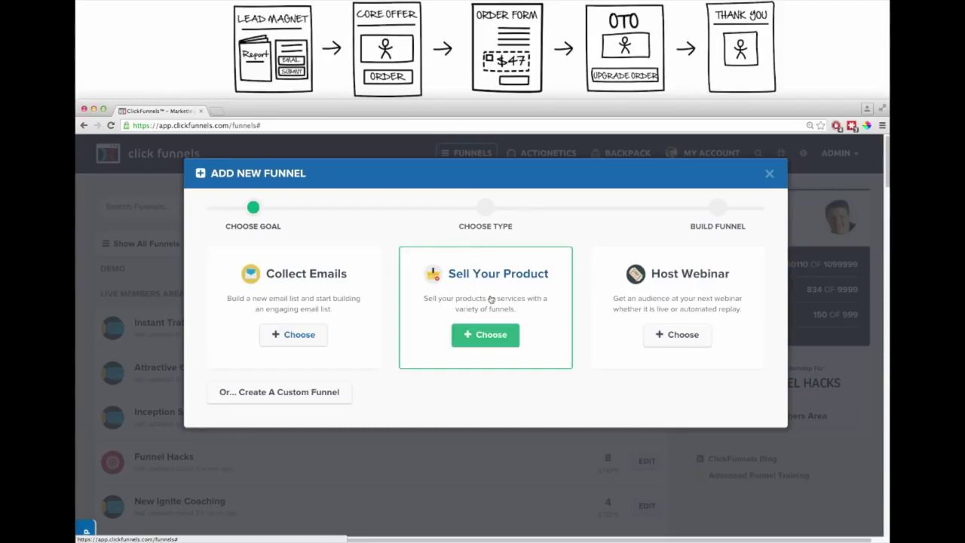
left_click(491, 300)
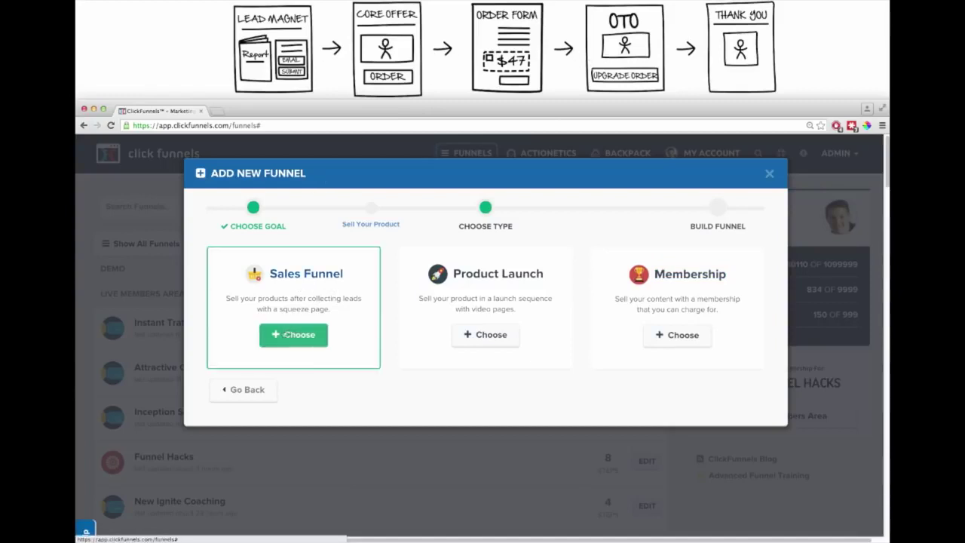
left_click(294, 336)
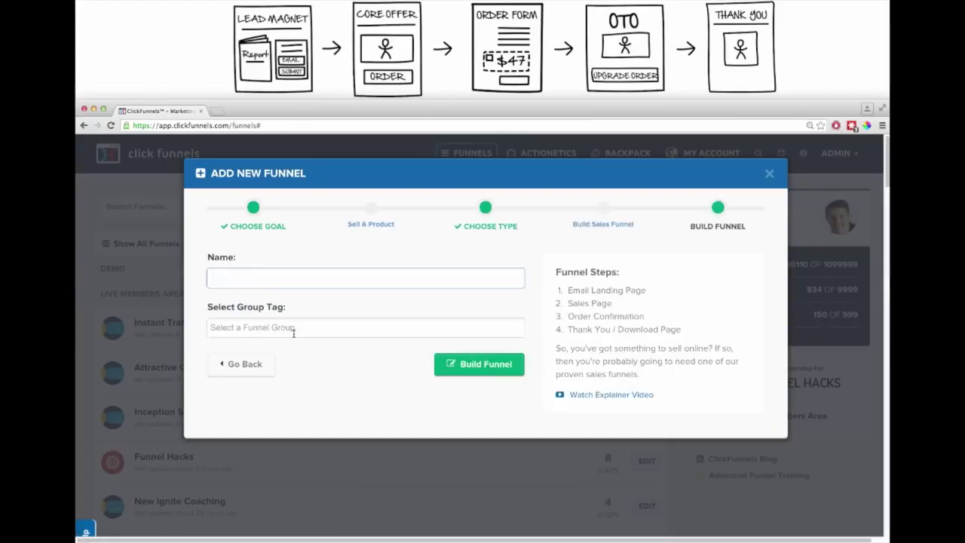
Name the funnel Demo Funnel, assign it the demo group tag and build it.
type("Demo Fune")
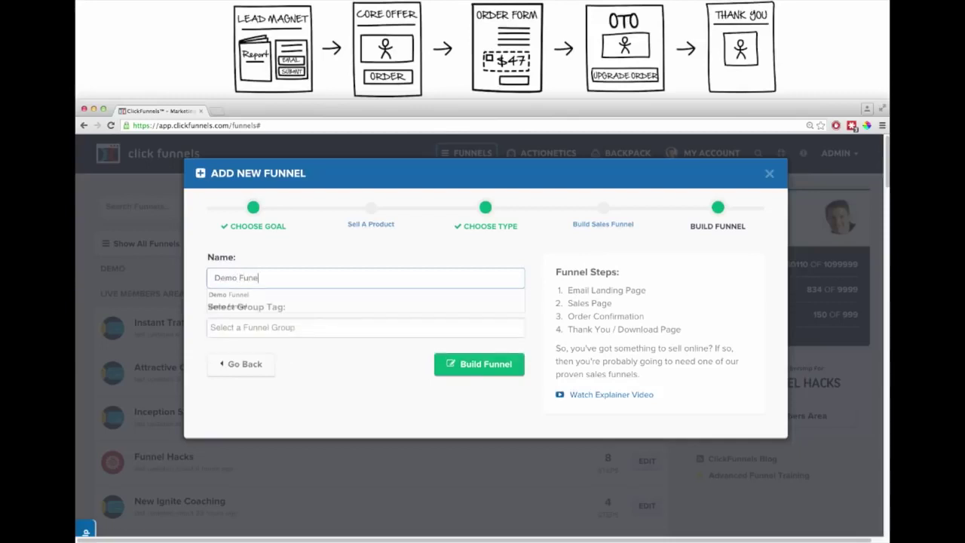
left_click(228, 294)
left_click(278, 327)
type("demo")
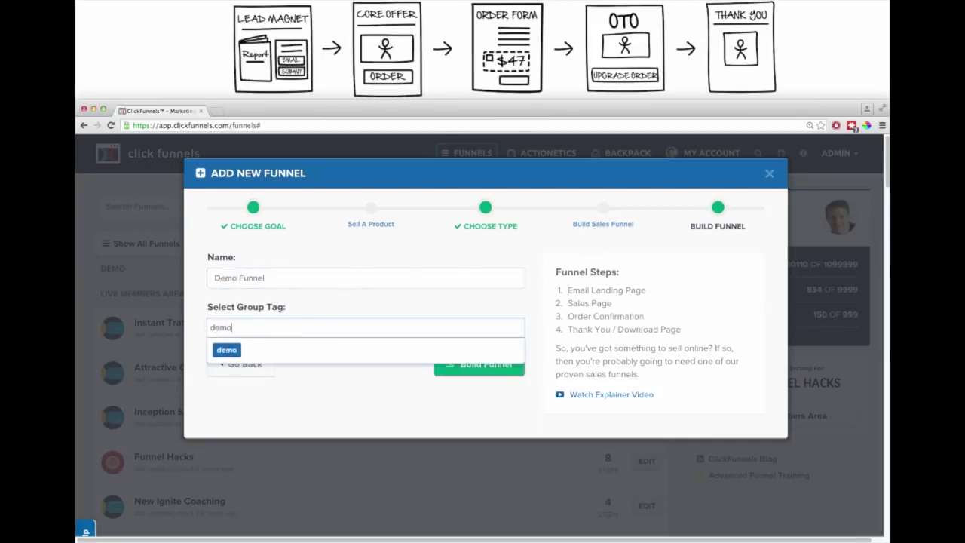
left_click(228, 350)
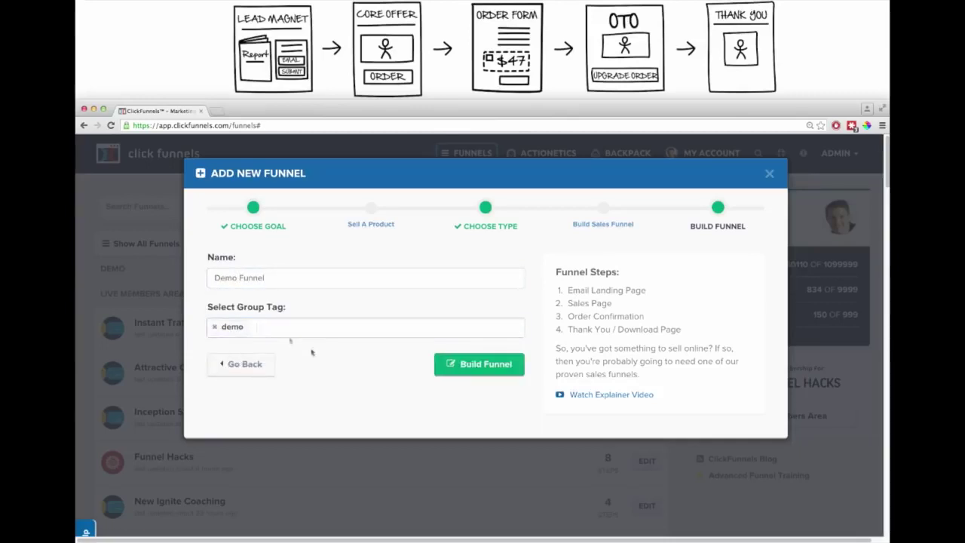
left_click(477, 364)
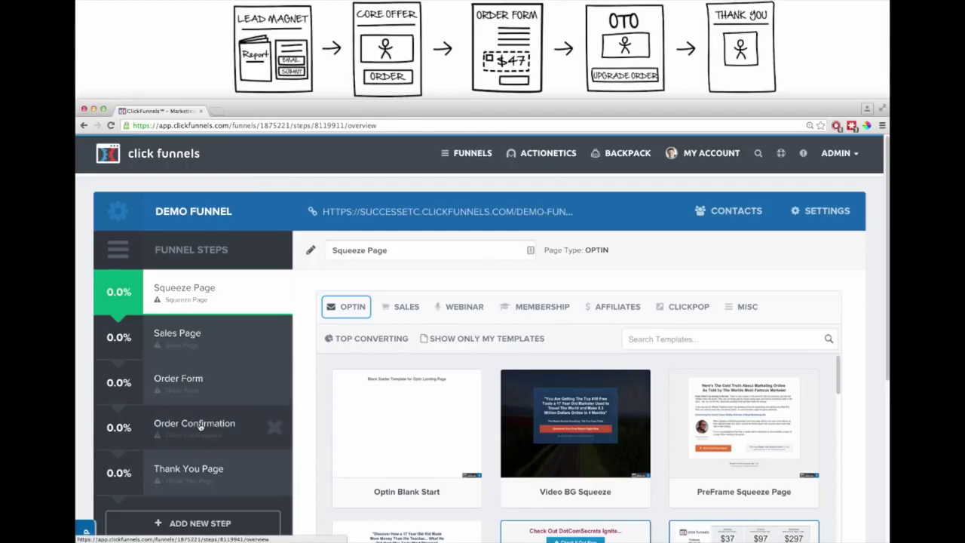
Delete the Order Confirmation step from the funnel and create a new step named OTO Page.
left_click(275, 428)
left_click(495, 178)
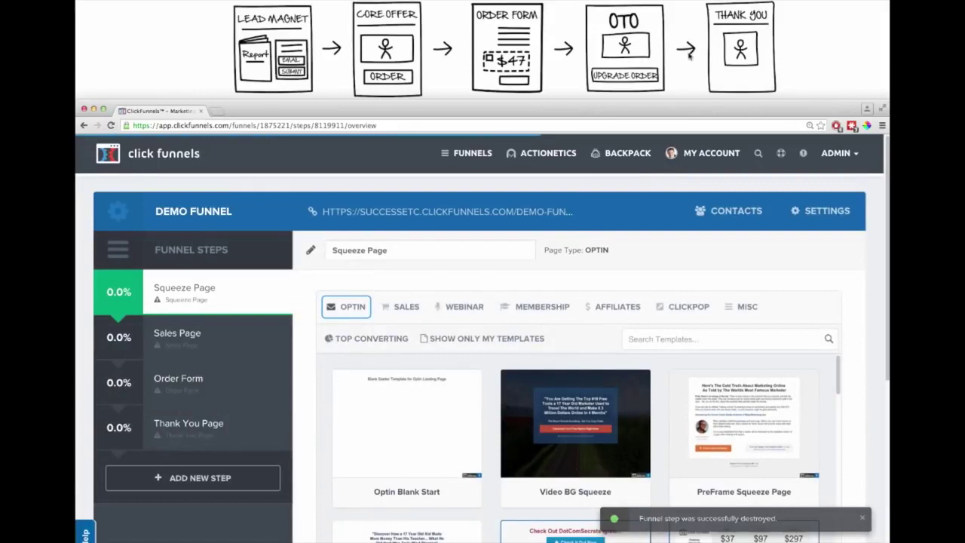
left_click(190, 480)
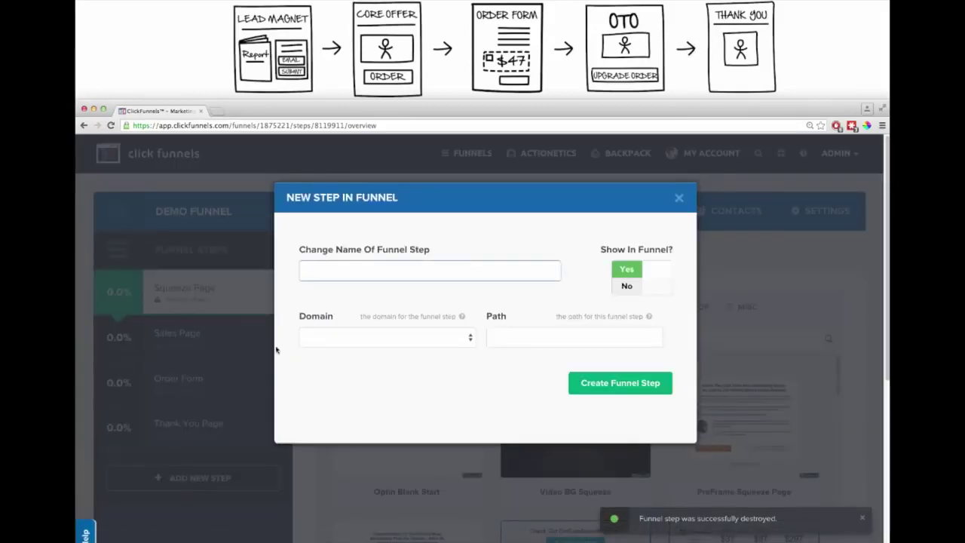
type("OTo")
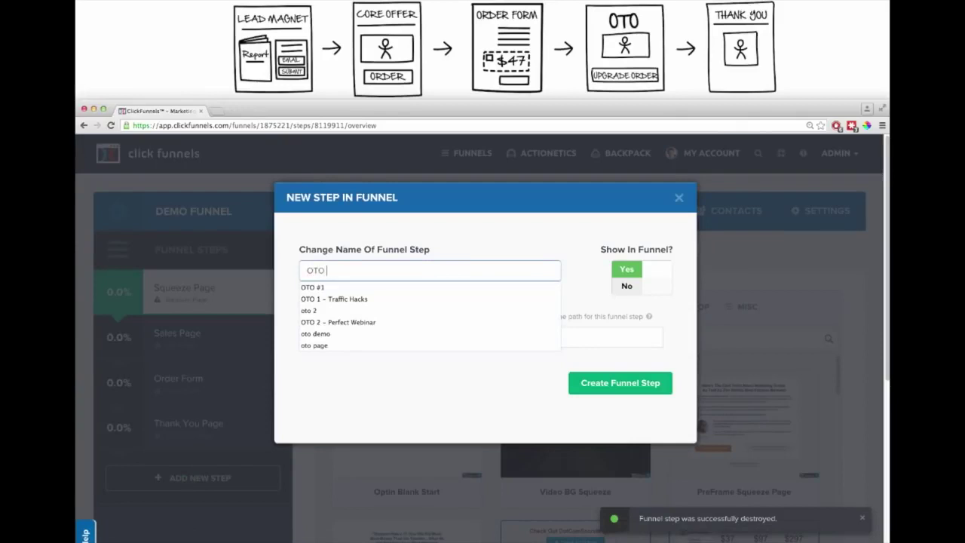
type(" Page")
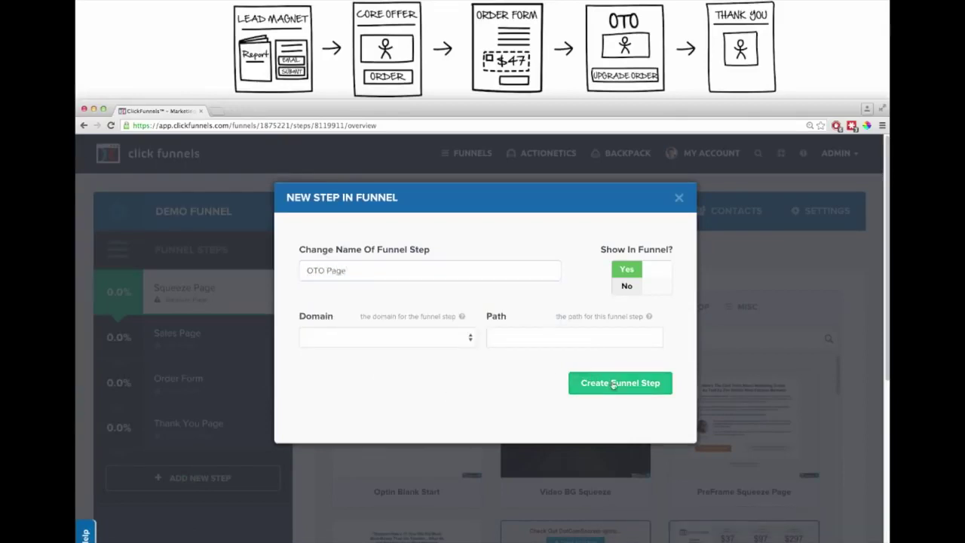
left_click(613, 384)
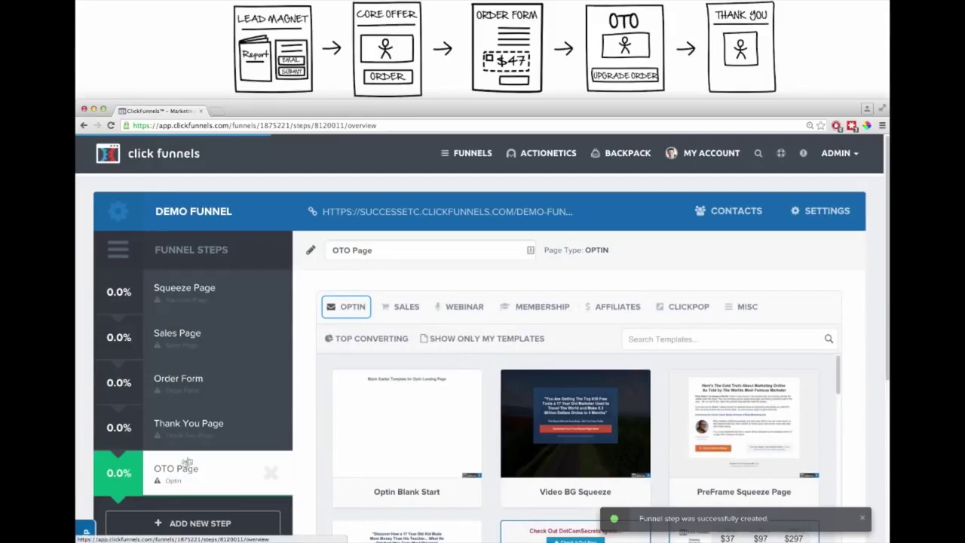
Reorder the funnel so that OTO Page sits between Order Form and Thank You Page.
left_click(180, 469)
left_click_drag(179, 469, 184, 421)
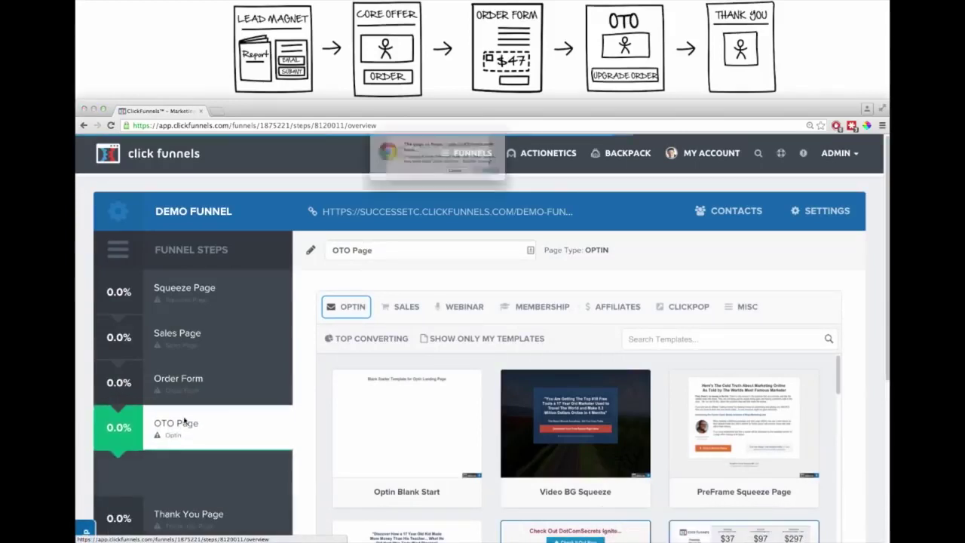
left_click(516, 180)
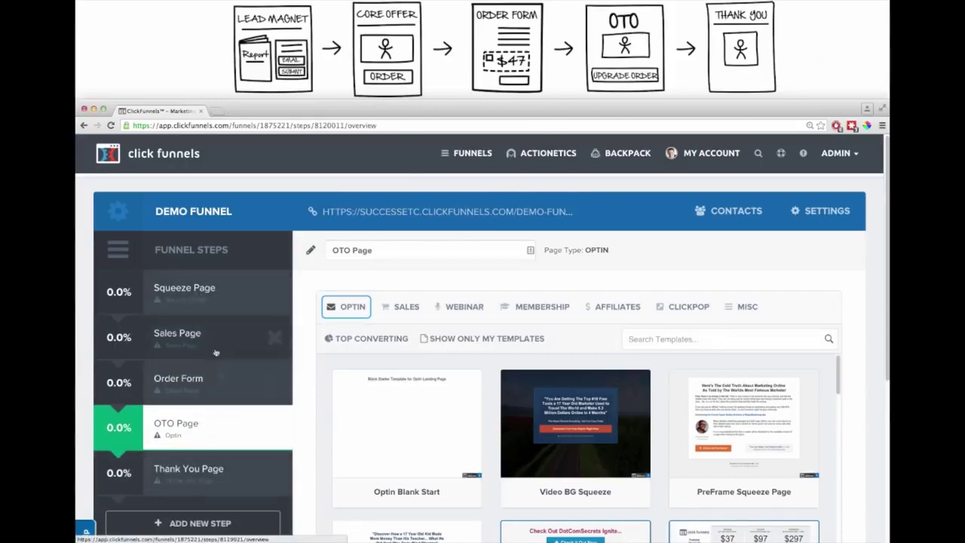
Choose the blue "Get Yours Free..." optin template with the yellow Download Free Report button for the Squeeze Page step.
left_click(194, 292)
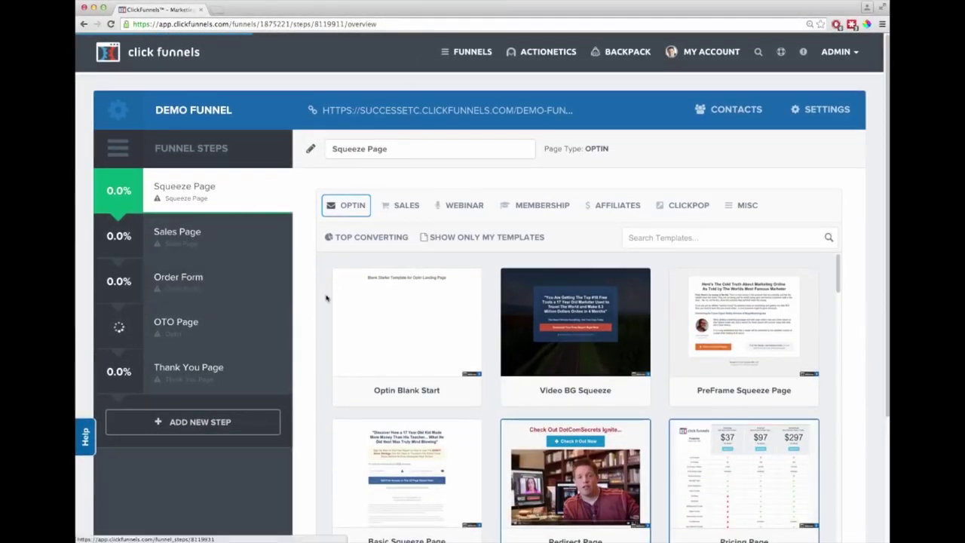
left_click(343, 207)
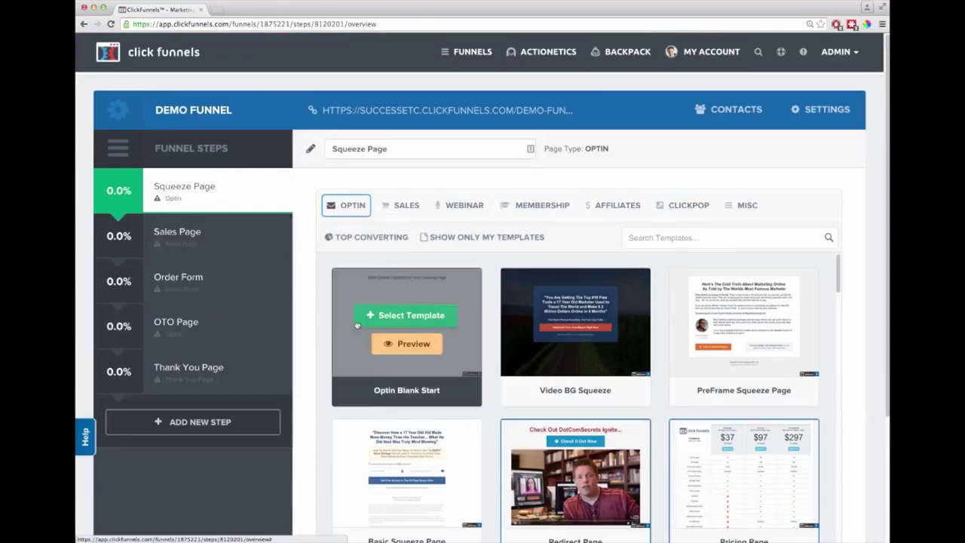
scroll(448, 409, "down", 1)
scroll(448, 408, "down", 5)
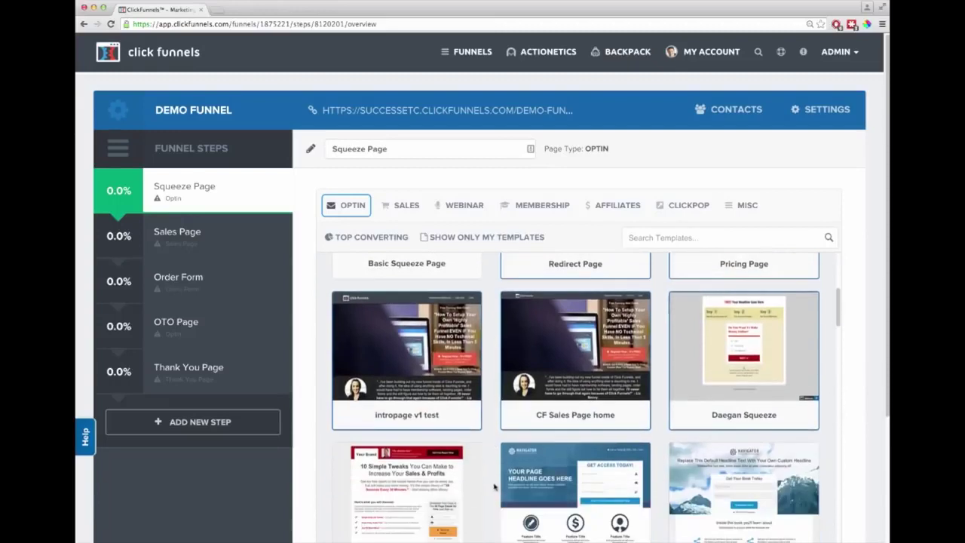
scroll(495, 492, "down", 10)
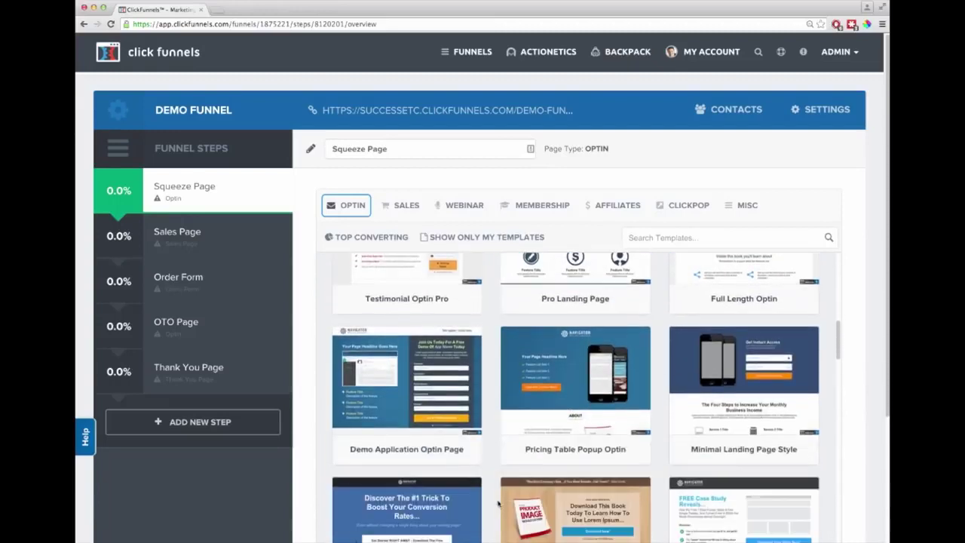
scroll(497, 504, "down", 5)
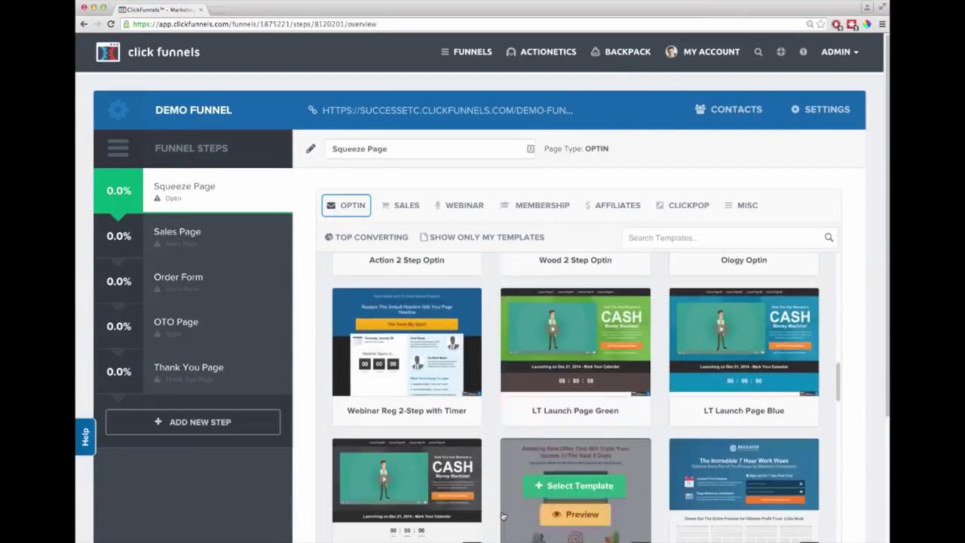
scroll(492, 512, "down", 10)
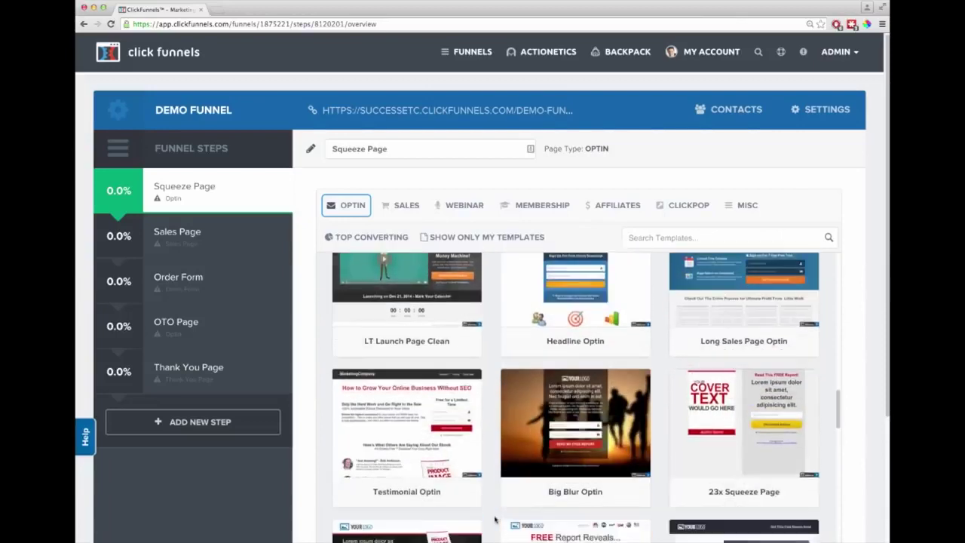
scroll(495, 520, "down", 3)
scroll(492, 520, "down", 5)
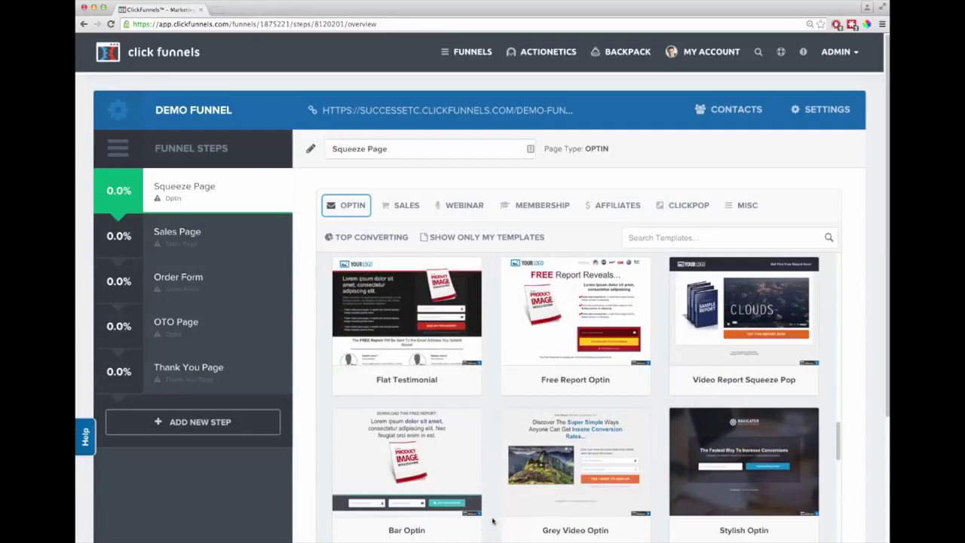
scroll(492, 523, "down", 9)
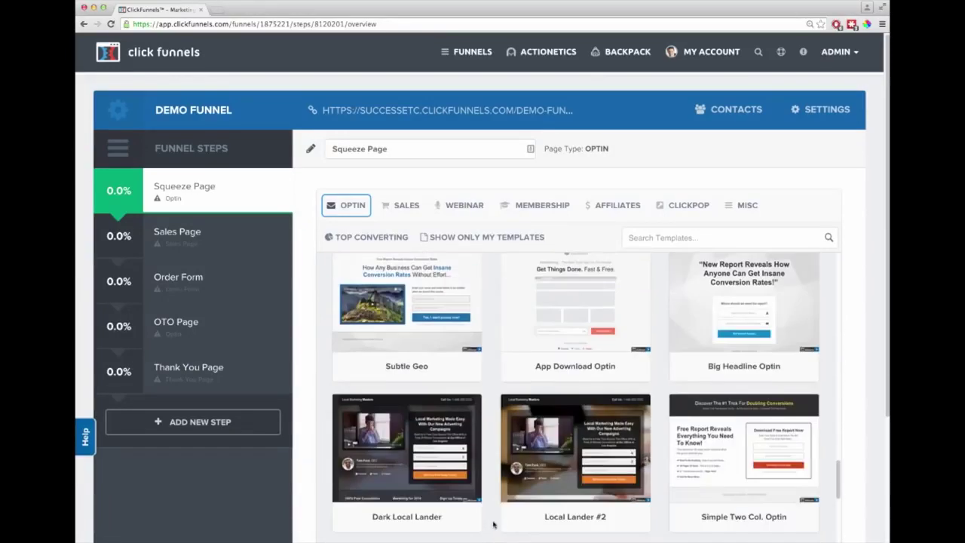
scroll(494, 526, "down", 4)
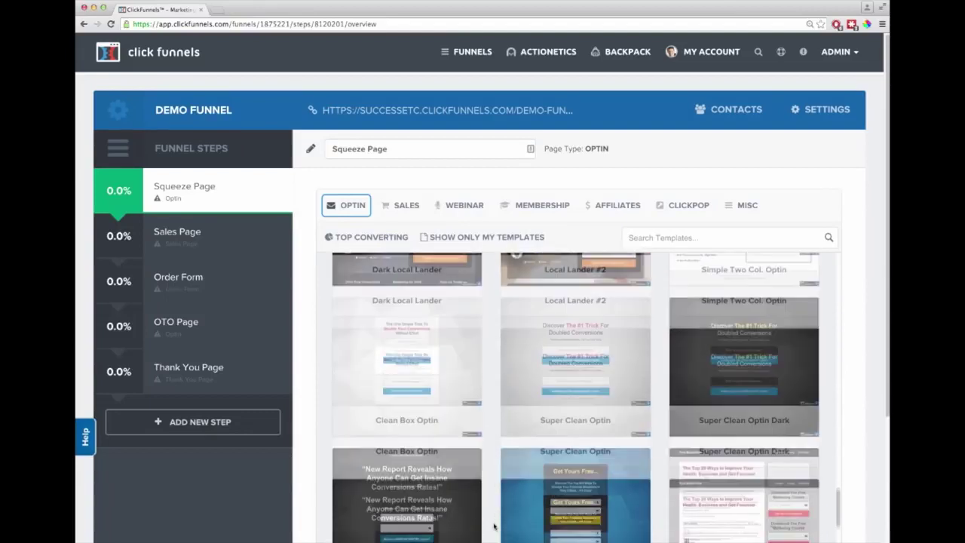
mouse_move(535, 420)
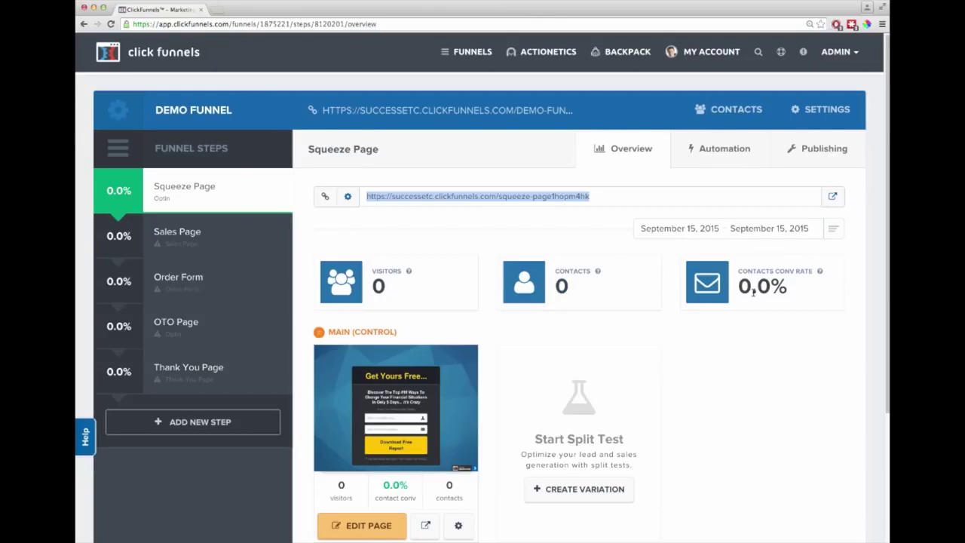
Open the squeeze page for editing and replace its top headline with "Get My Cool Thing Now!".
scroll(641, 433, "down", 2)
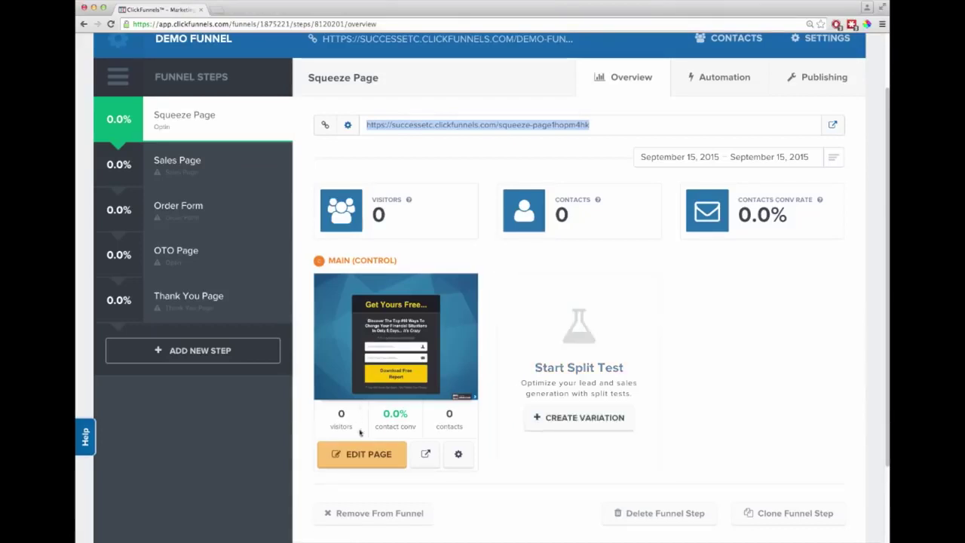
left_click(364, 454)
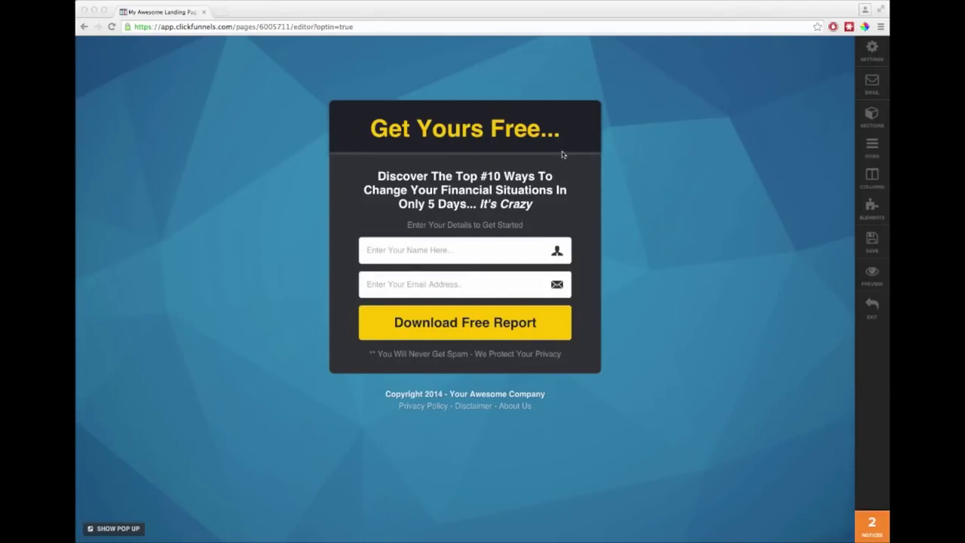
left_click(482, 128)
triple_click(475, 128)
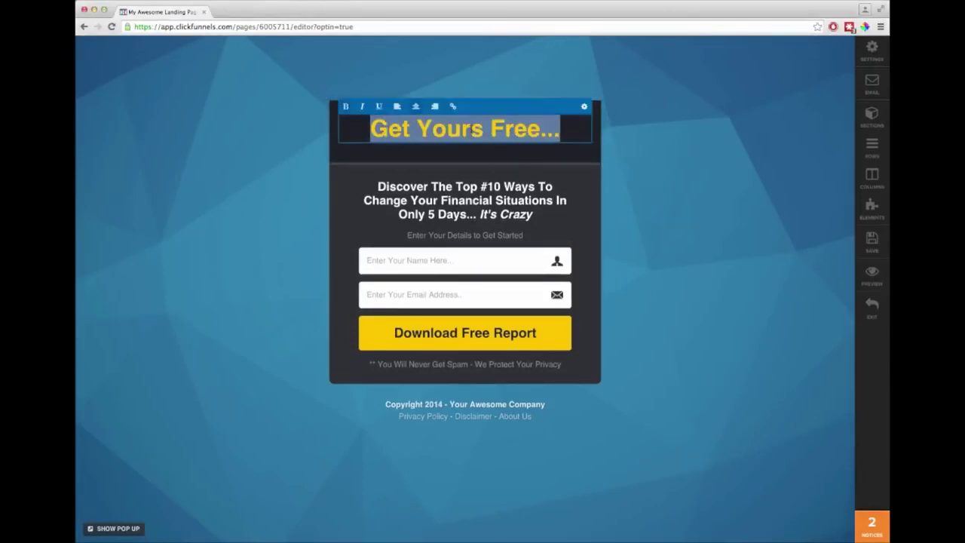
type("Ge")
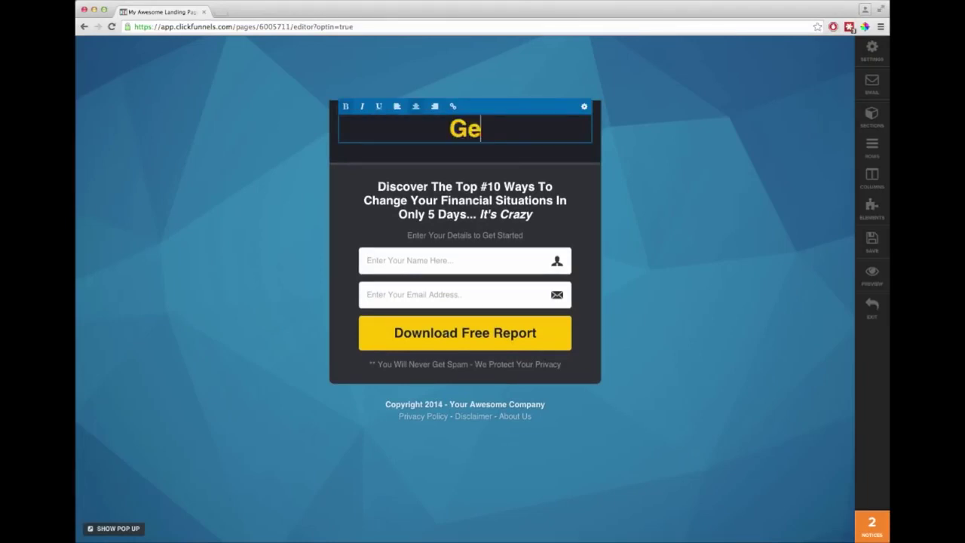
type("t My Cool Thing Now!")
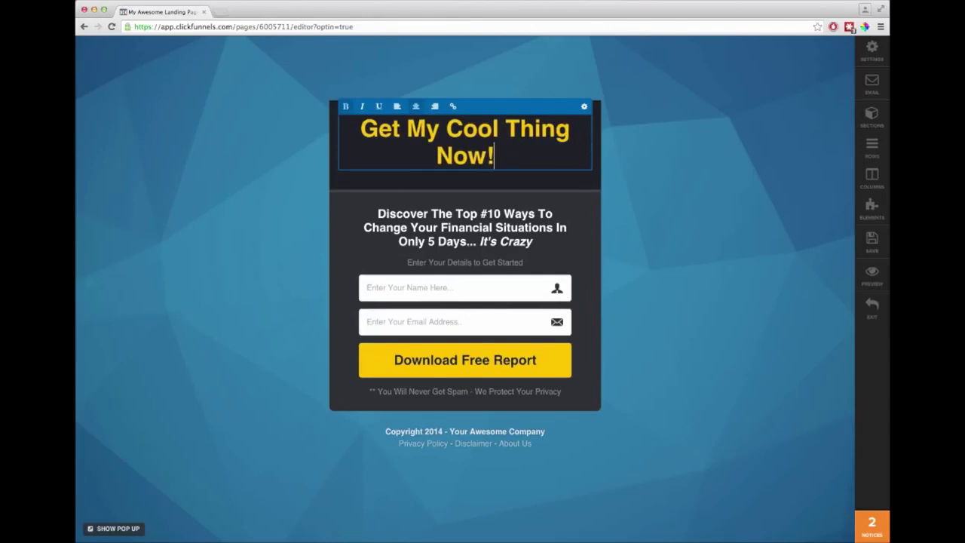
Set the top headline's text size to 33px.
left_click(584, 106)
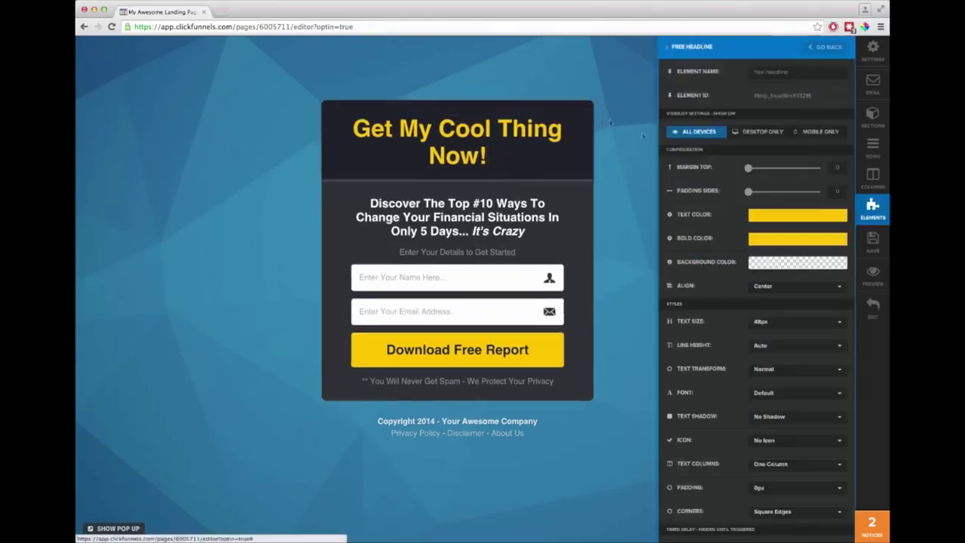
left_click(761, 322)
left_click(761, 387)
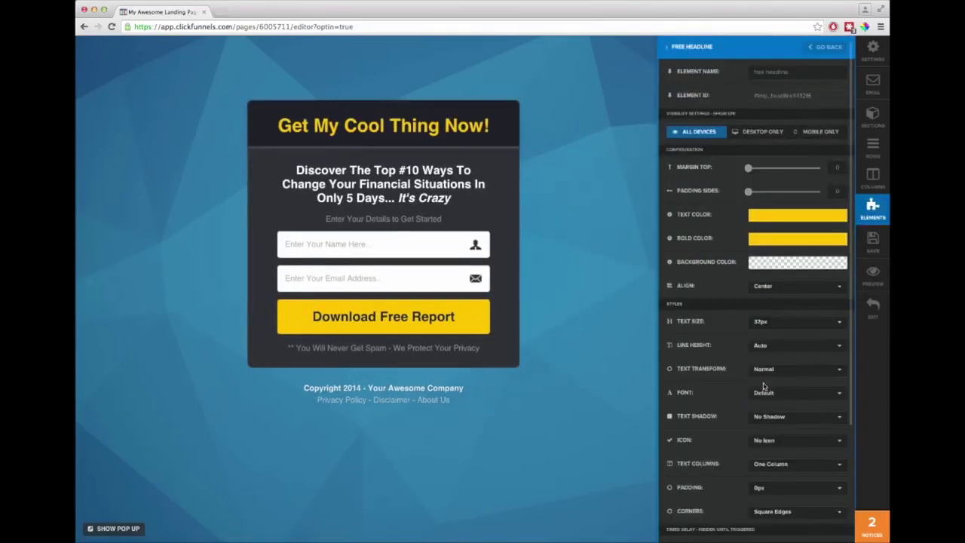
left_click(537, 187)
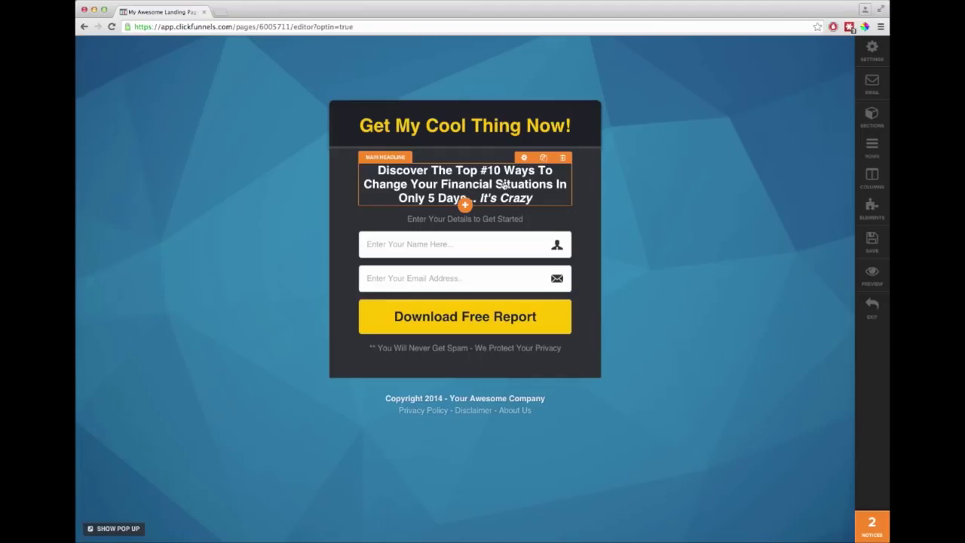
Move the "Discover The Top #10 Ways" headline into the dark header section beneath the top headline.
left_click_drag(503, 184, 492, 145)
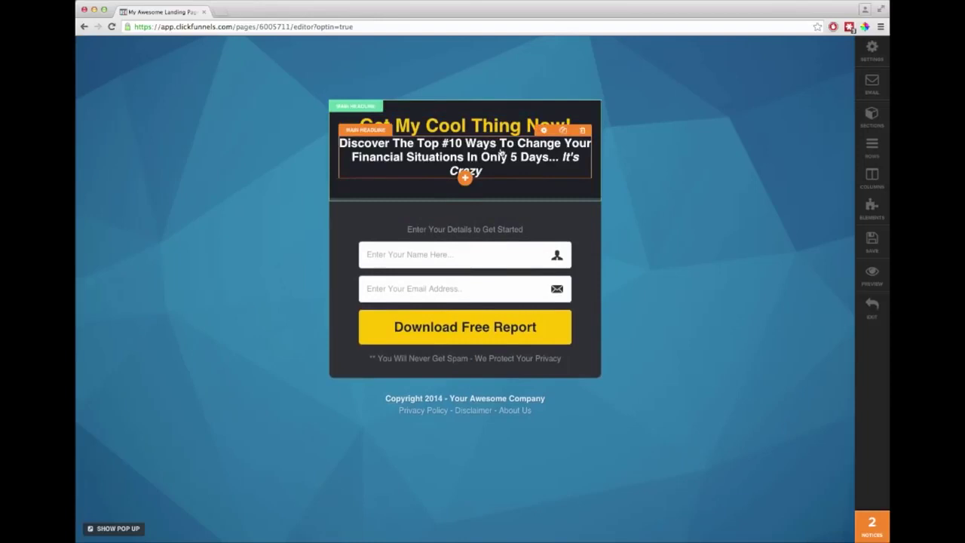
Set the "Discover The Top #10 Ways" headline's text size to 27px.
left_click(544, 130)
left_click(763, 325)
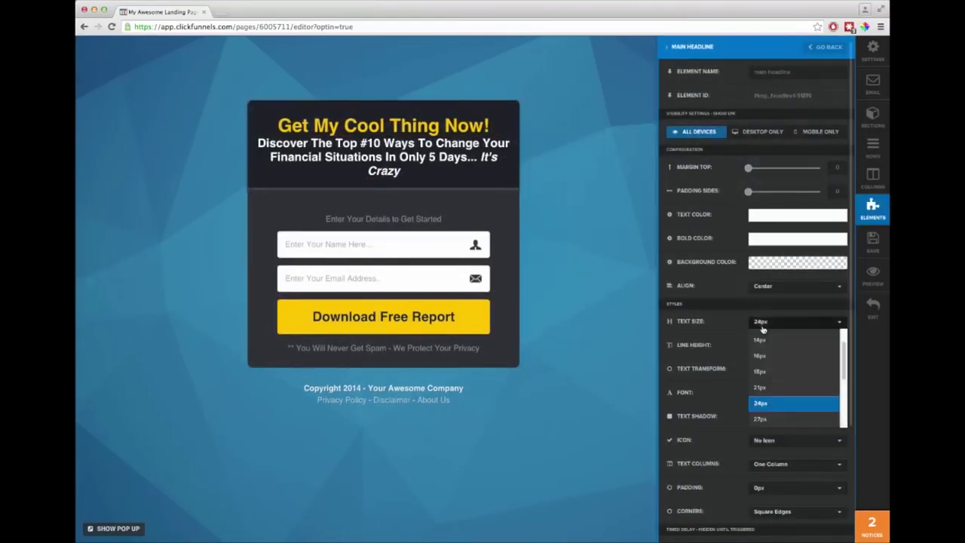
left_click(763, 387)
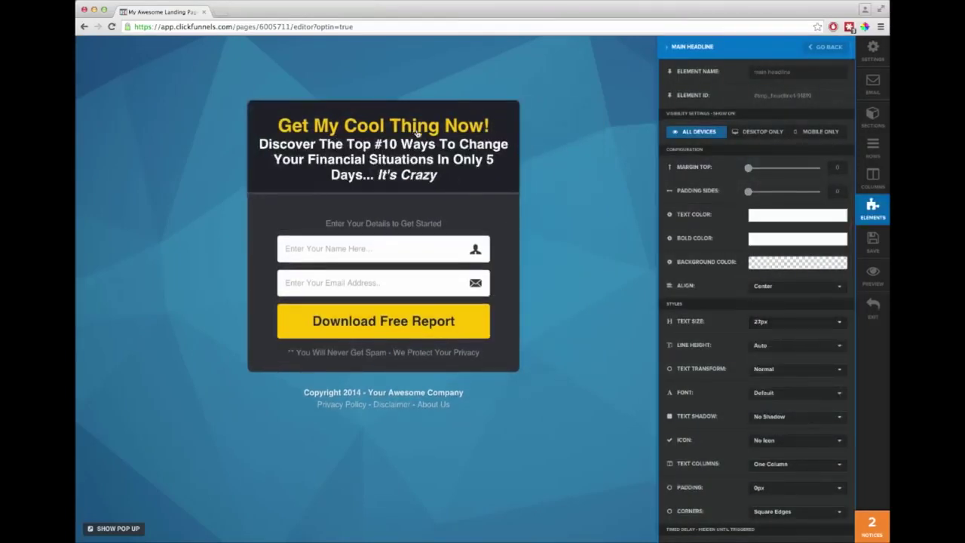
left_click(422, 137)
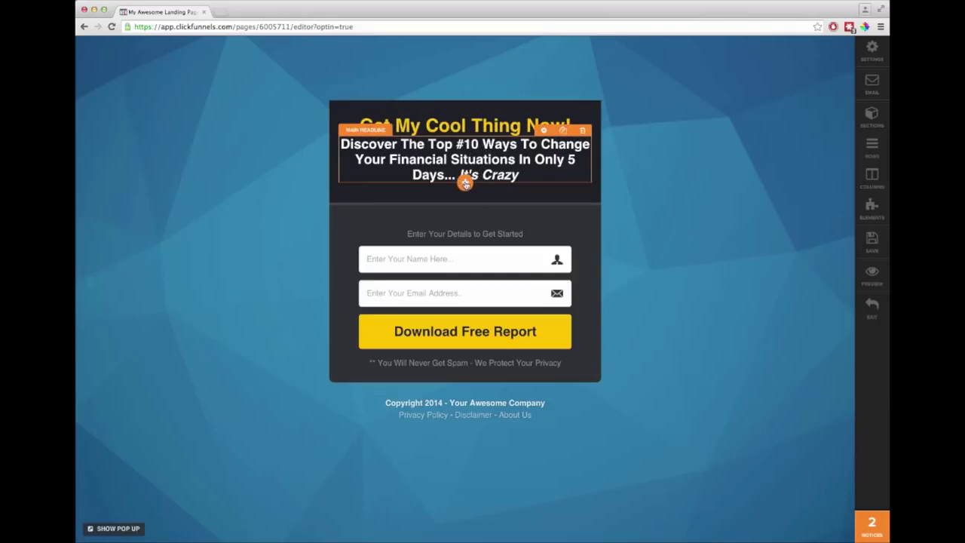
Add a video element beneath the "Discover The Top #10 Ways" headline.
left_click(466, 184)
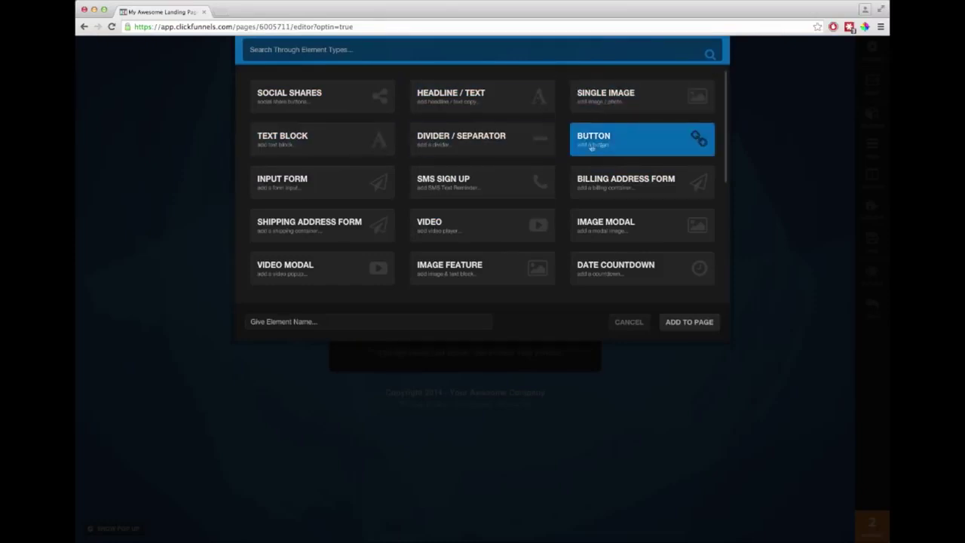
scroll(406, 235, "down", 2)
scroll(406, 235, "down", 3)
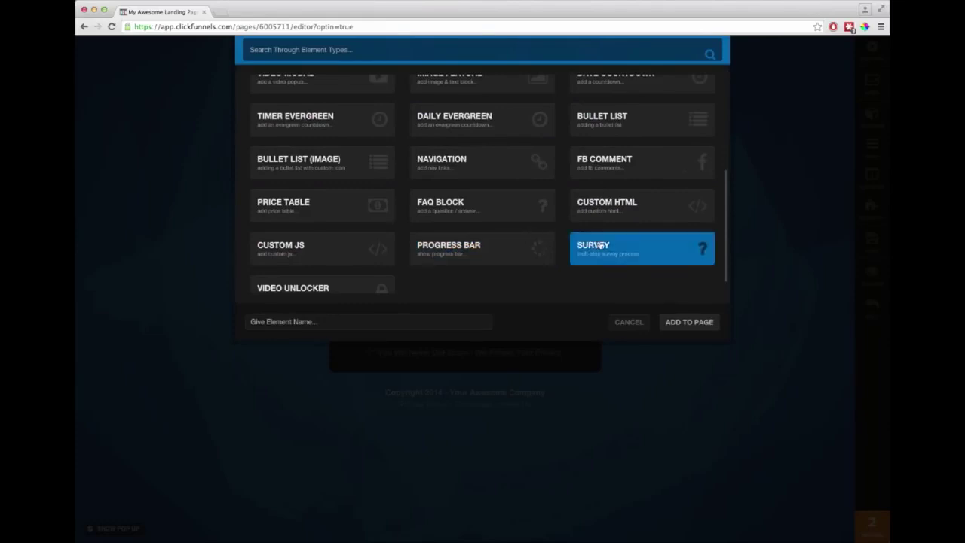
scroll(404, 248, "up", 5)
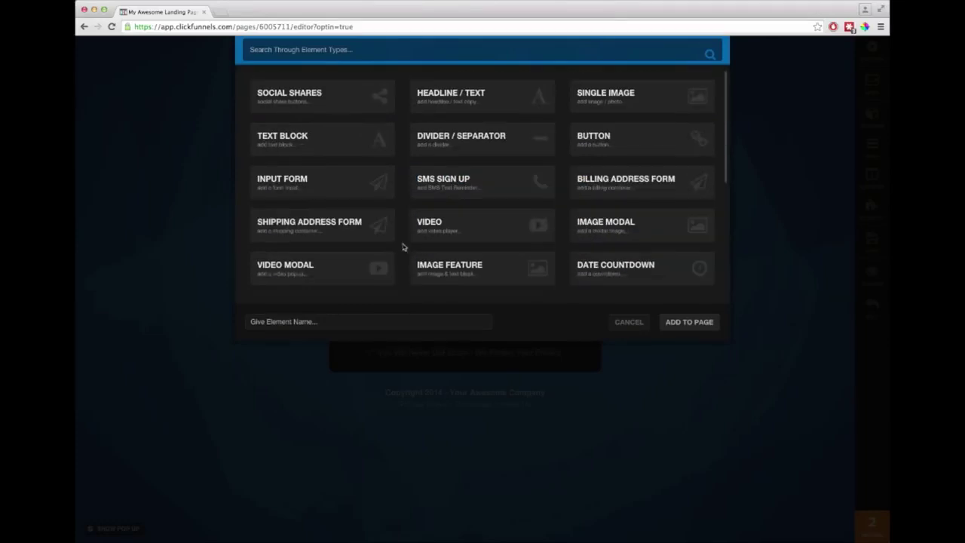
left_click(456, 228)
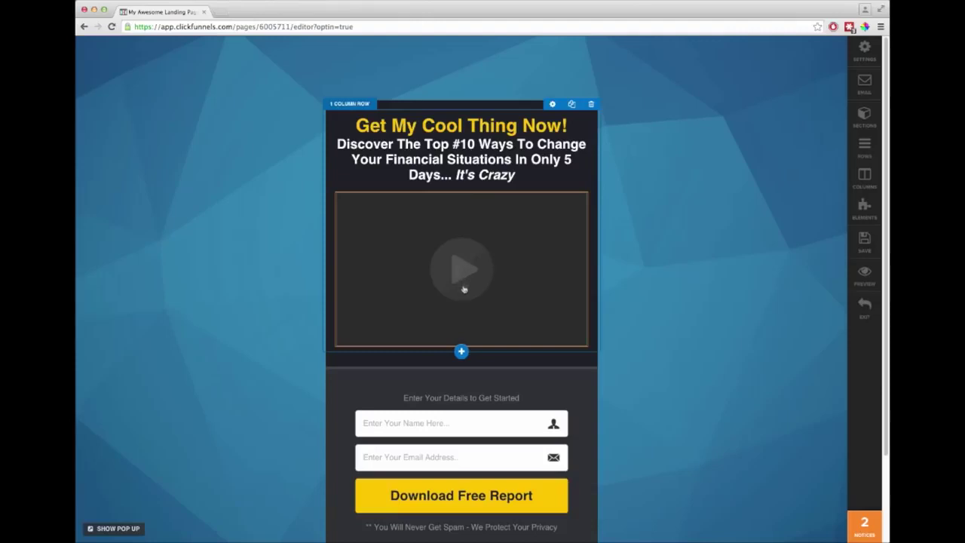
Set the width of the dark header section to Wide.
left_click(554, 107)
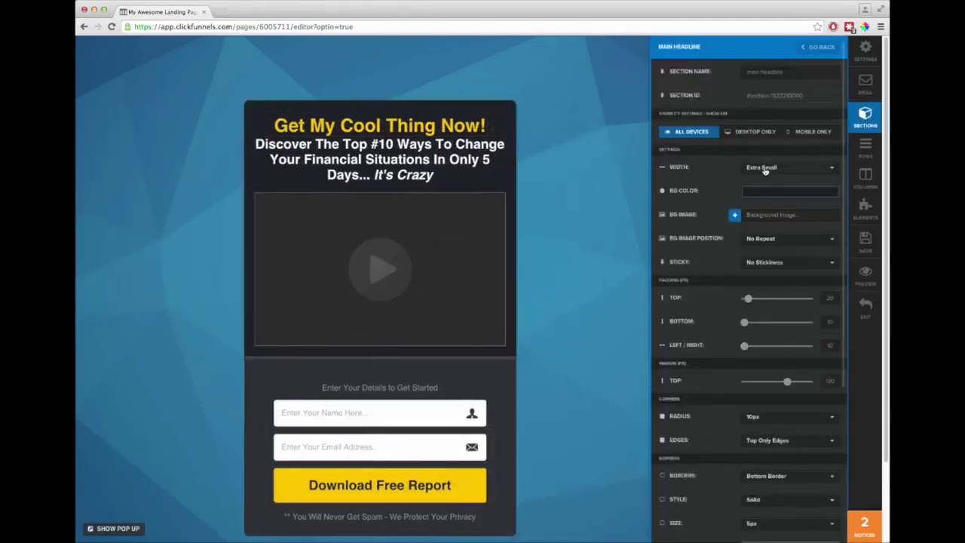
left_click(763, 167)
left_click(767, 200)
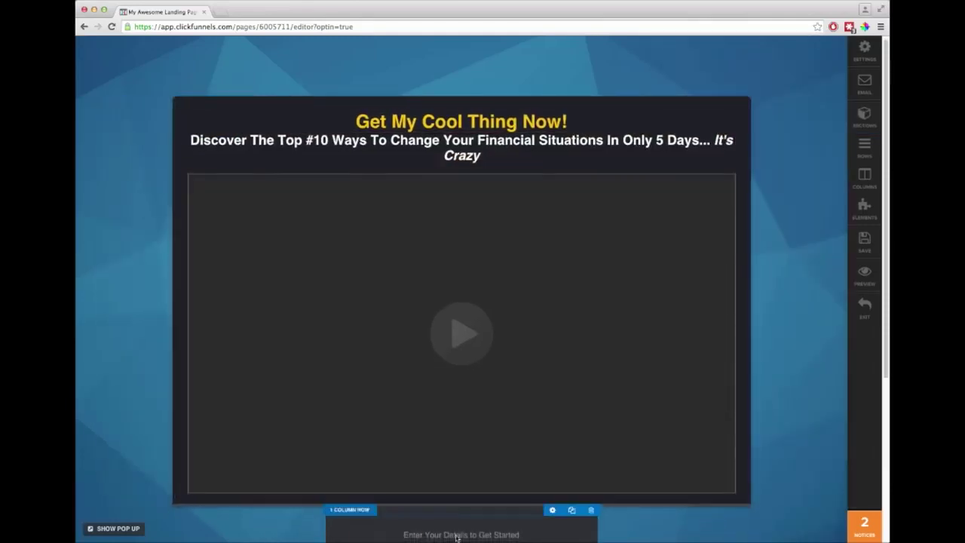
Add a 2 Column Block beneath the headline row and move the video into its left column.
left_click(462, 498)
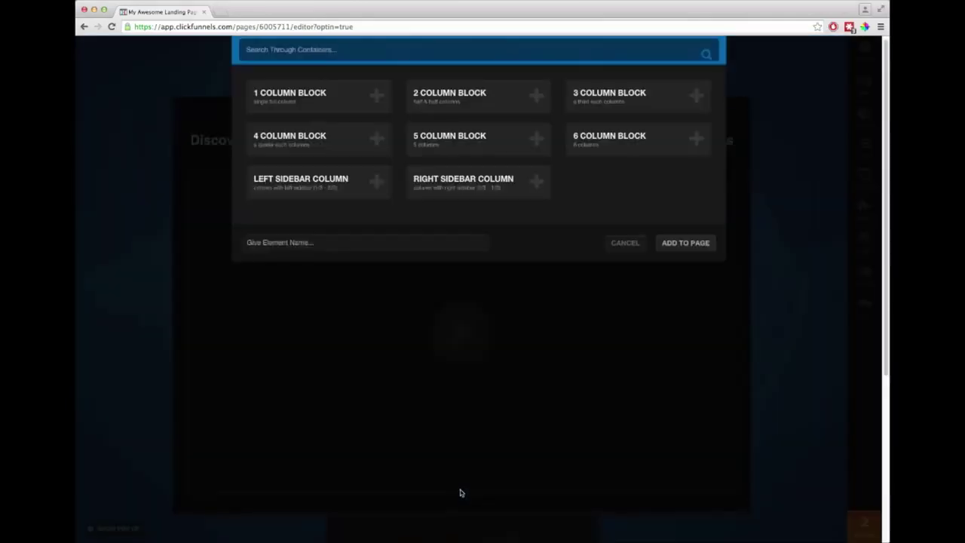
left_click(461, 102)
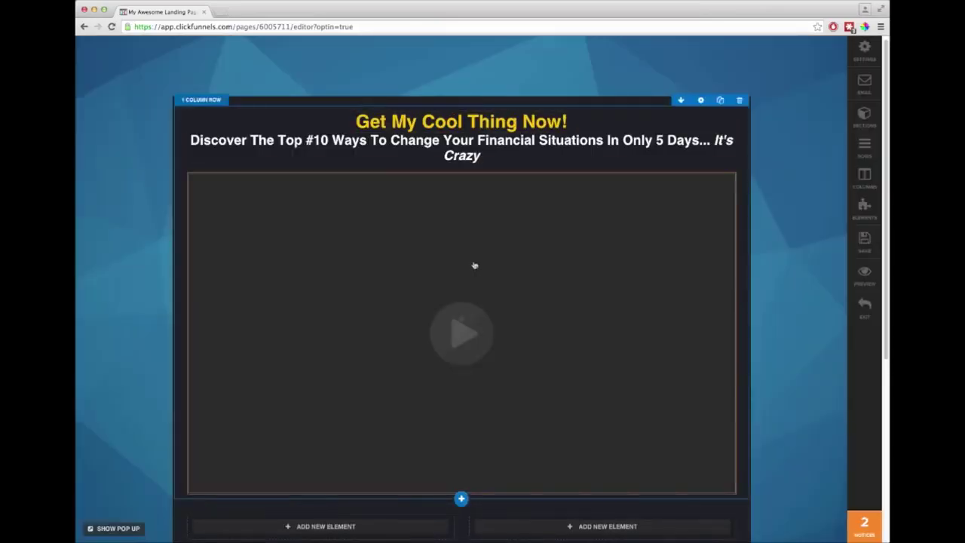
left_click_drag(465, 289, 348, 497)
Reduce the video's top margin to the slider's minimum.
left_click(397, 197)
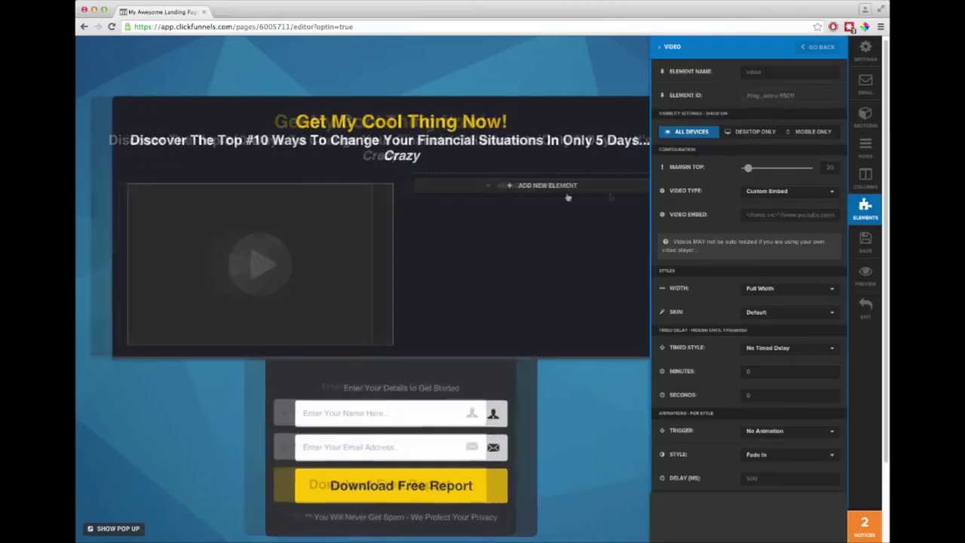
left_click_drag(736, 167, 719, 168)
left_click(390, 250)
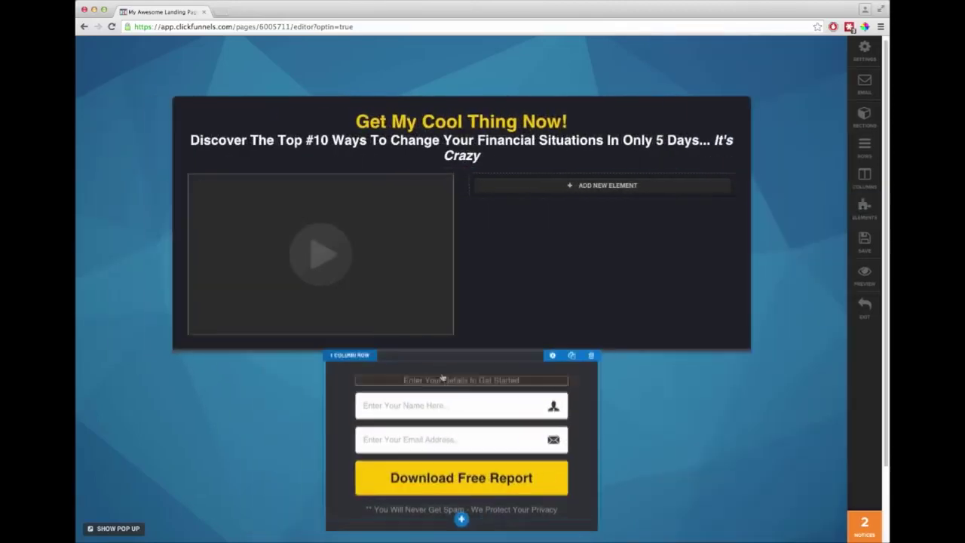
Move the optin text, name and email fields and Download Free Report button into the right column, and delete the emptied lower section.
left_click_drag(464, 384, 573, 227)
left_click_drag(509, 396, 596, 222)
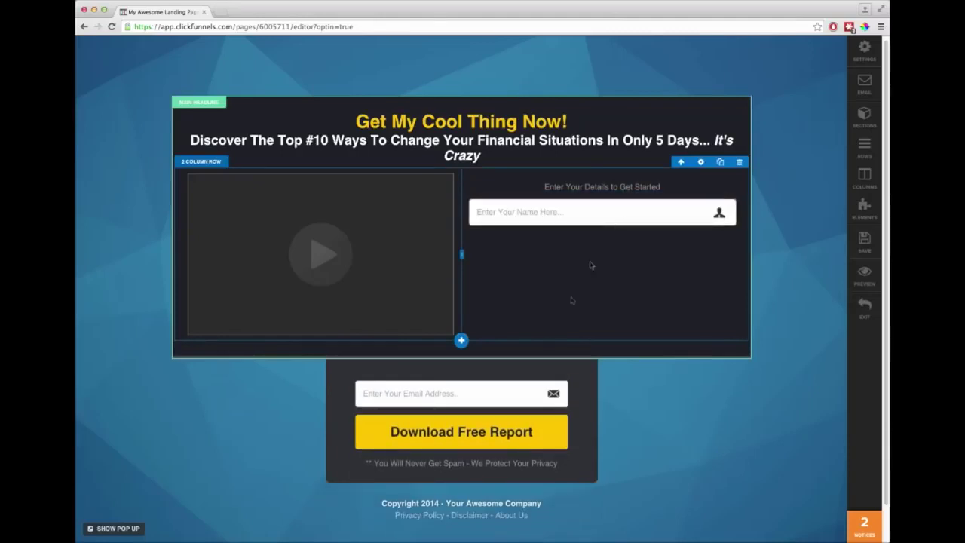
left_click_drag(527, 390, 595, 261)
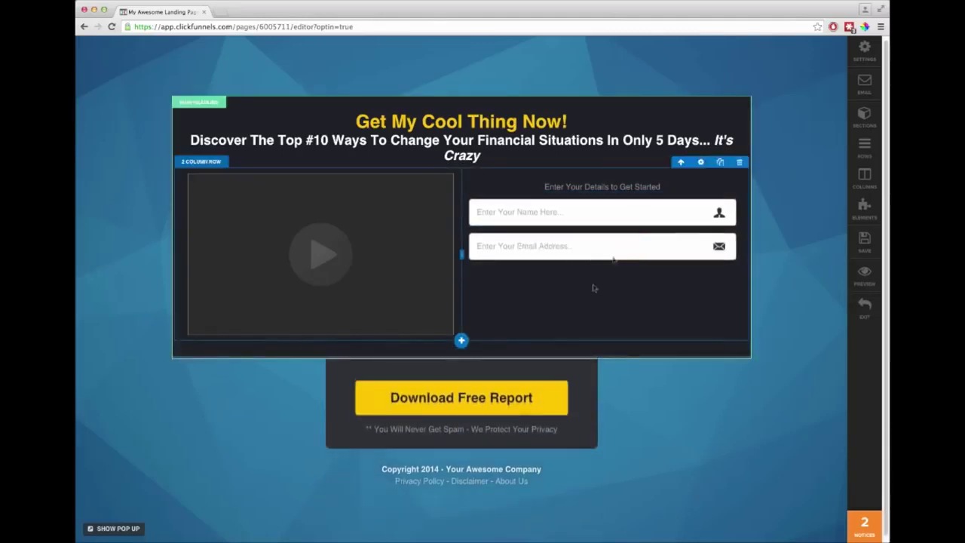
left_click_drag(522, 400, 589, 380)
left_click(595, 356)
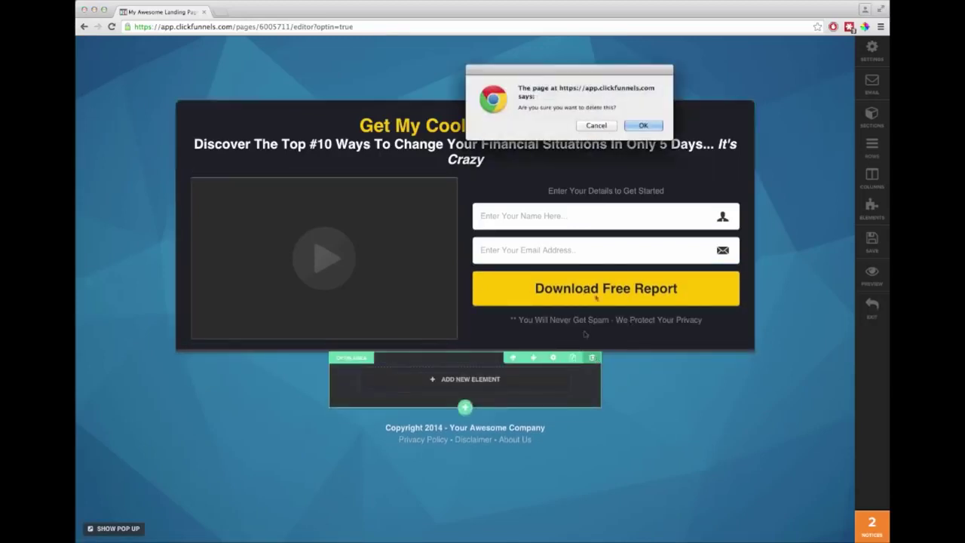
left_click(645, 126)
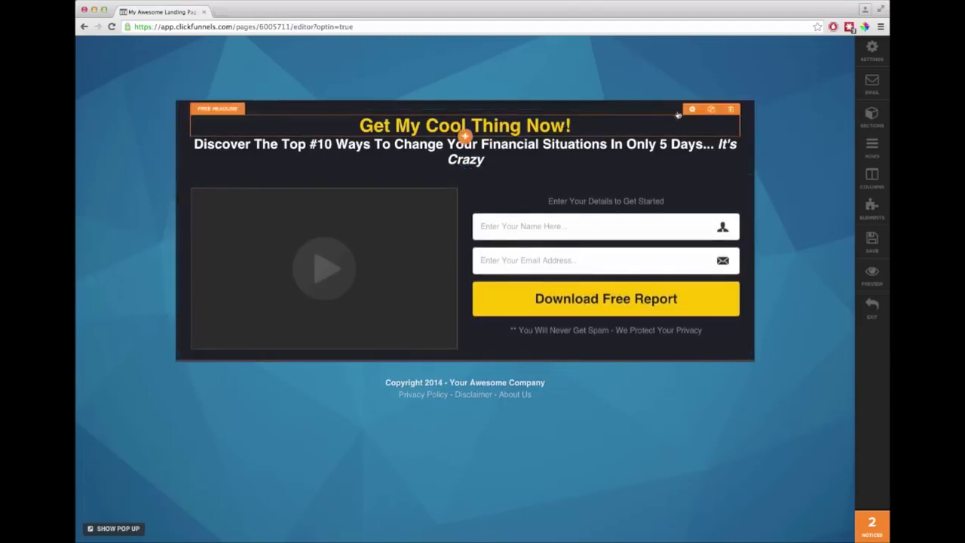
Set the "Get My Cool Thing Now!" headline's text size to 62px.
left_click(693, 107)
left_click(760, 322)
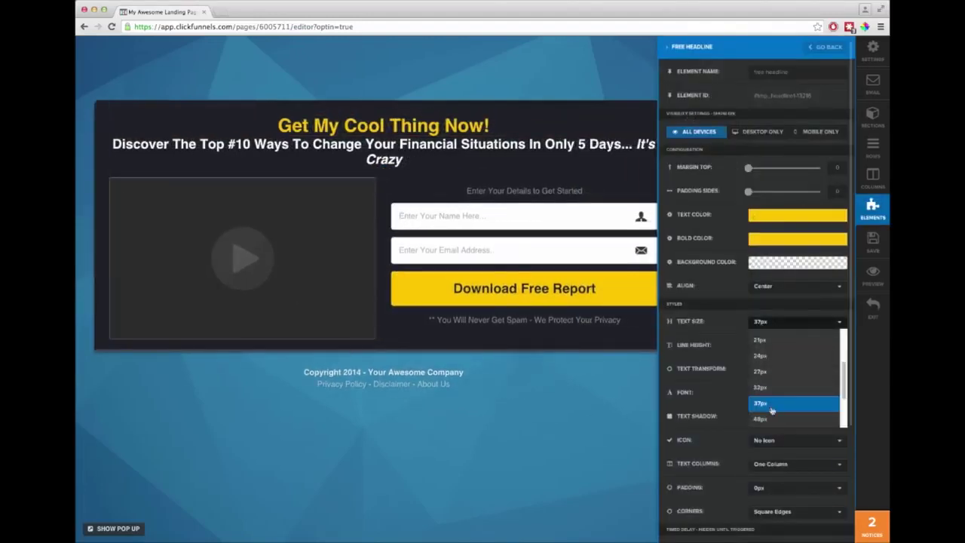
scroll(846, 406, "down", 1)
left_click(822, 412)
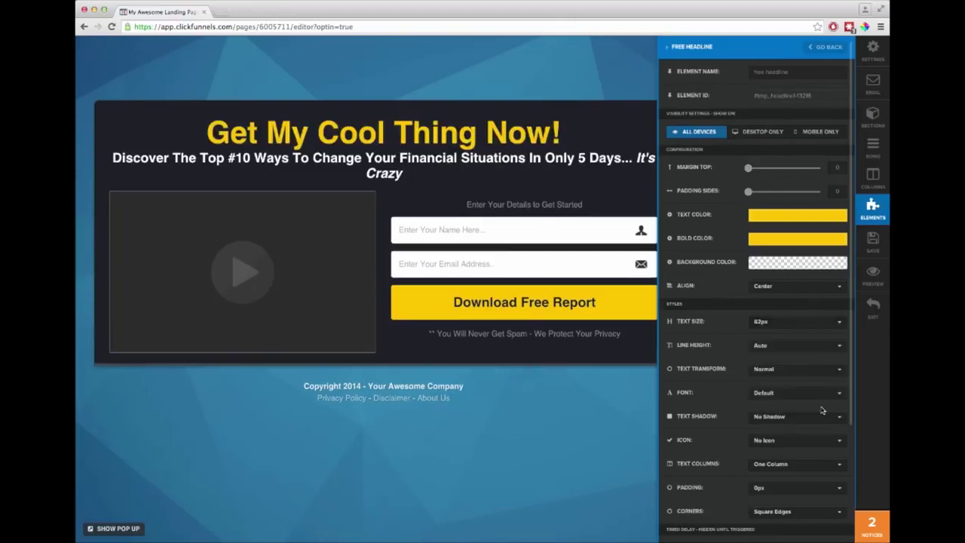
left_click(566, 183)
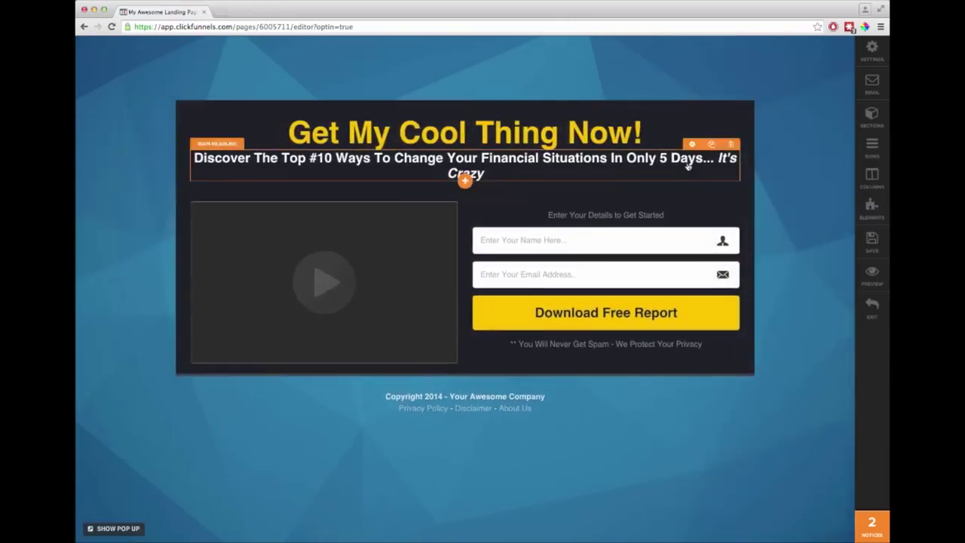
Enlarge the "Discover The Top #10 Ways" headline's text, trying 32px and settling on 37px.
left_click(691, 144)
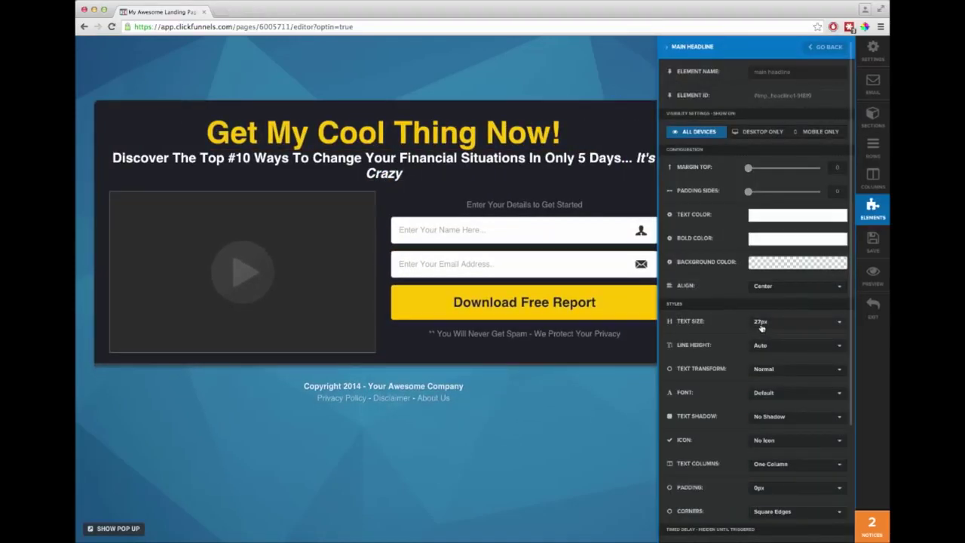
left_click(763, 332)
left_click(770, 411)
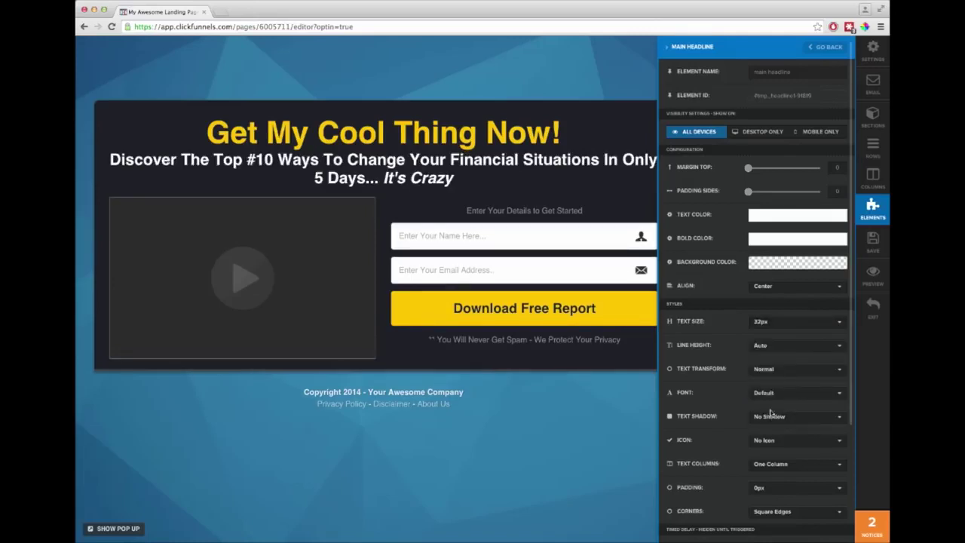
left_click(783, 326)
left_click(790, 419)
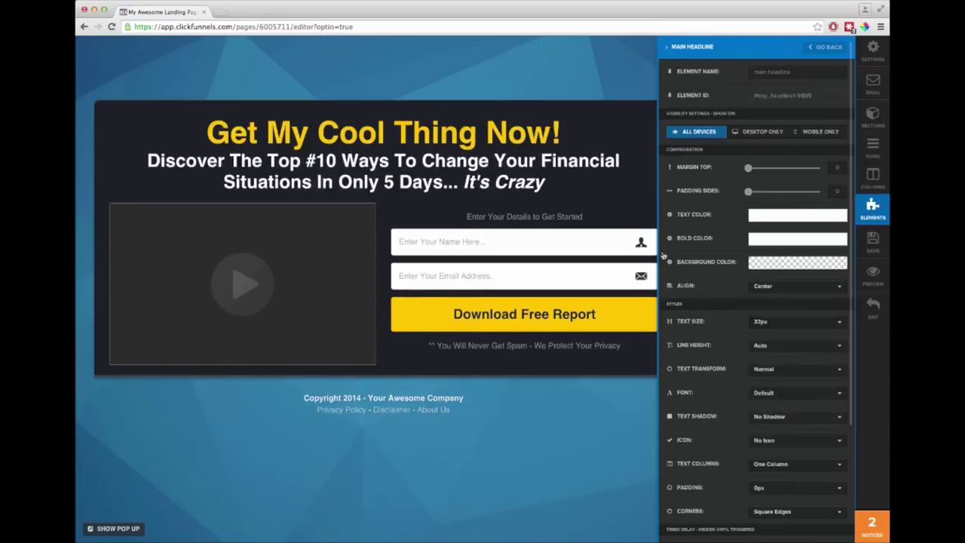
left_click(615, 199)
Narrow the main headline section by setting its width to Medium.
left_click(705, 106)
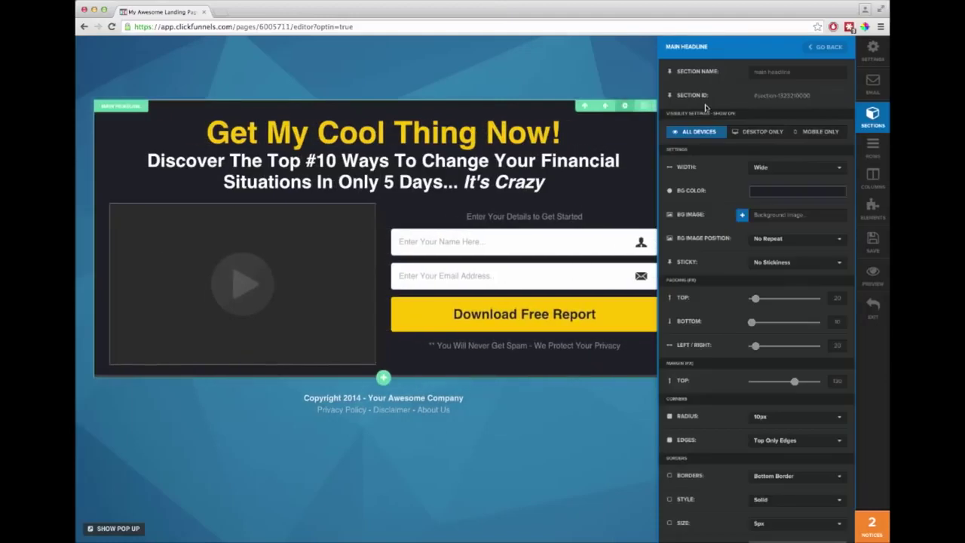
left_click(779, 168)
left_click(772, 212)
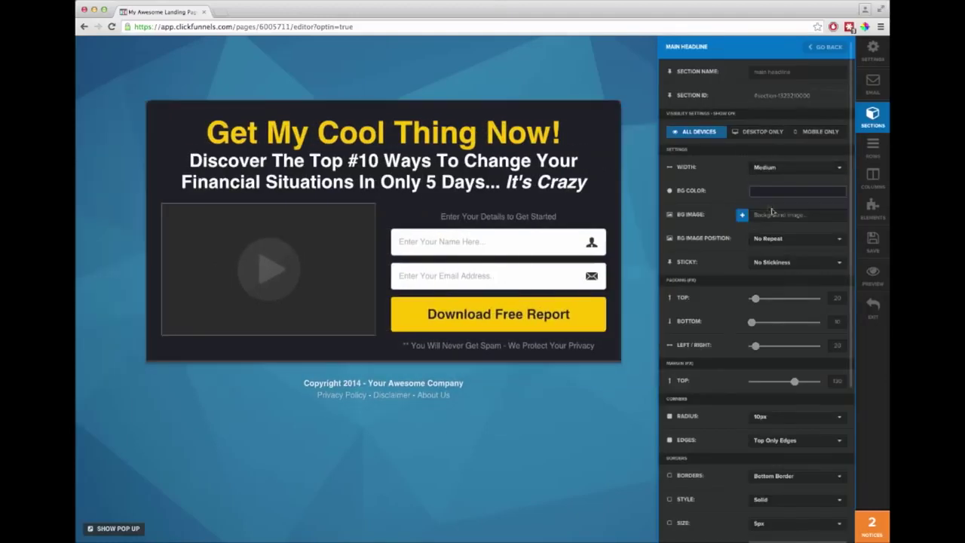
left_click(589, 140)
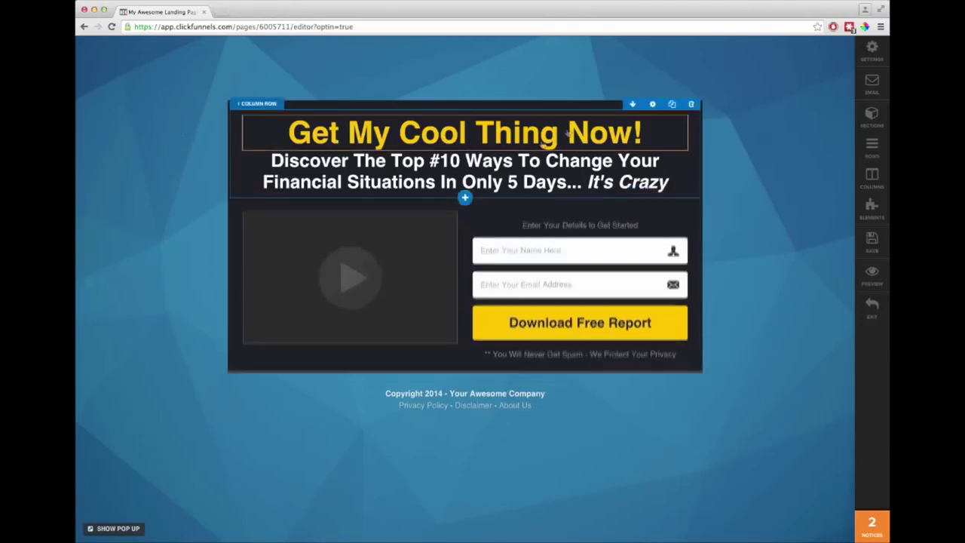
Replace the page's background image with the colorful blurred outdoor photo from the stock background images.
left_click(872, 49)
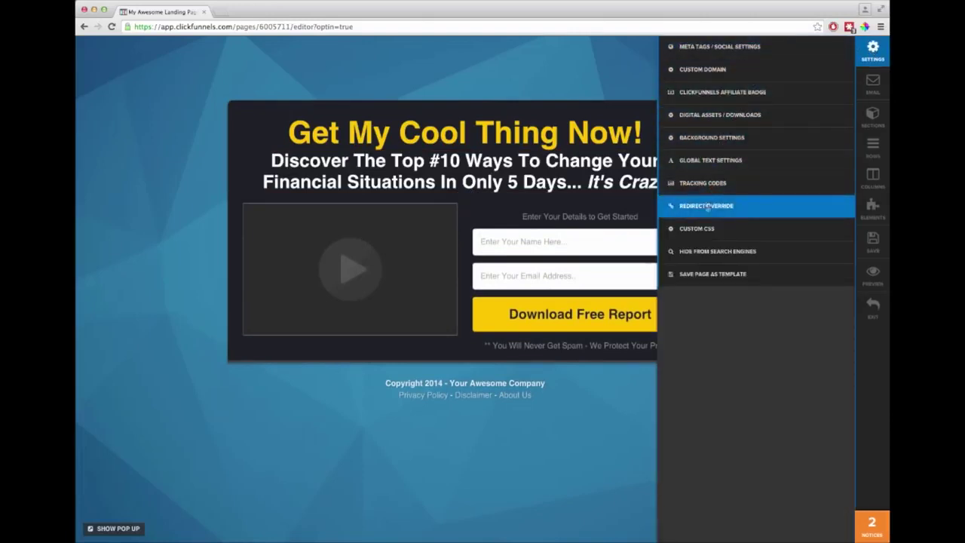
left_click(707, 138)
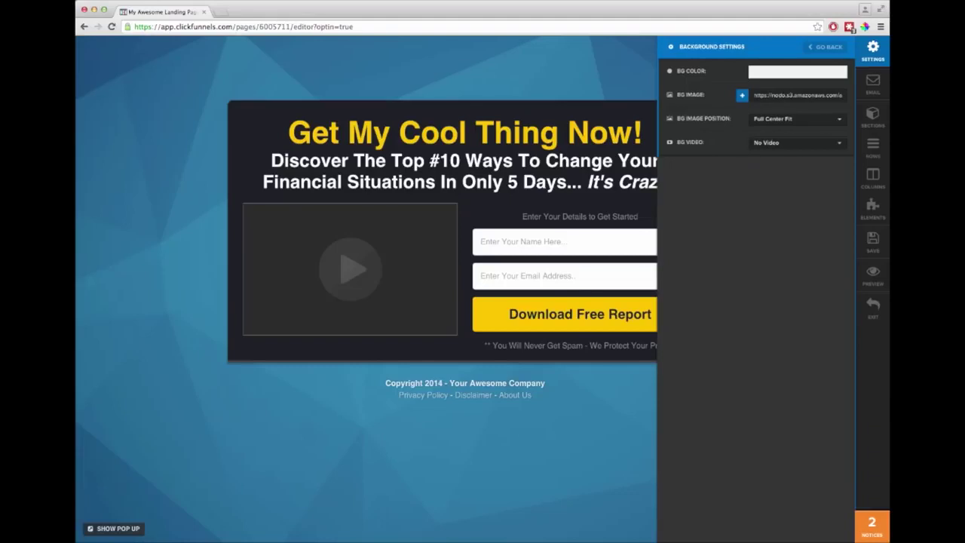
left_click(742, 95)
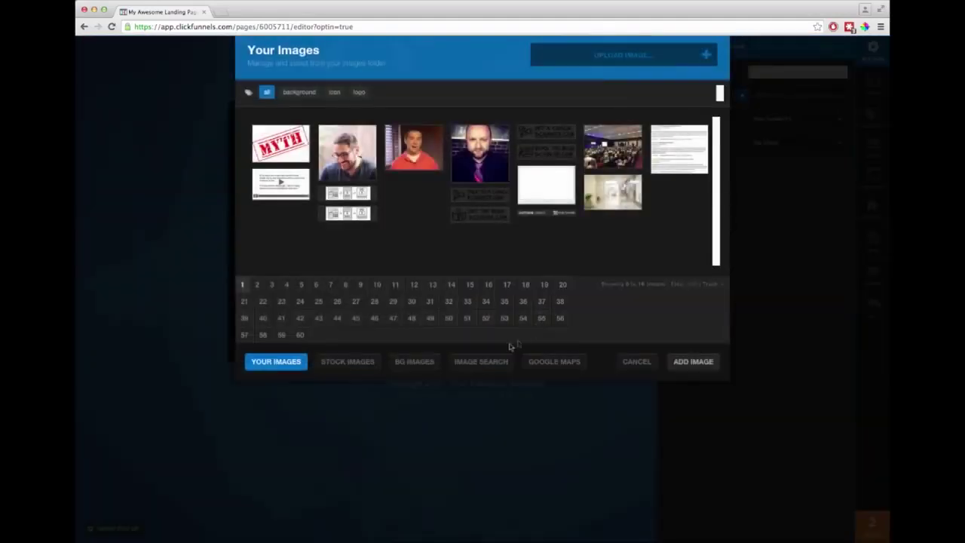
left_click(481, 363)
left_click(414, 186)
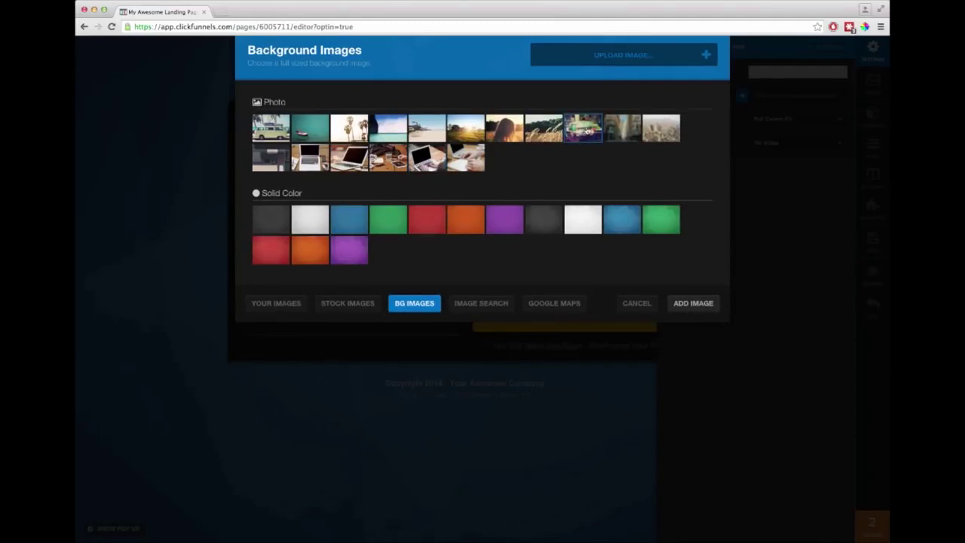
left_click(587, 130)
left_click(588, 407)
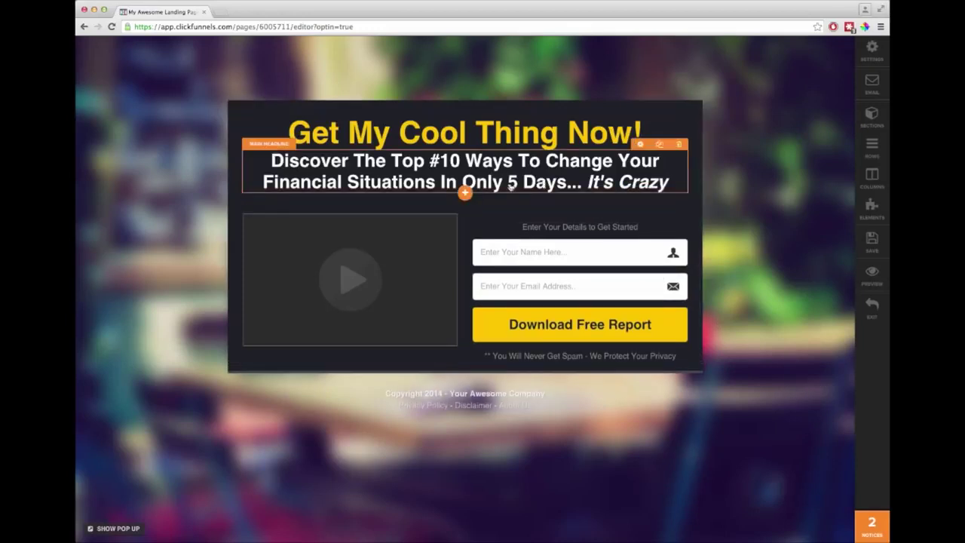
Add a progress bar element beneath the "Discover The Top #10 Ways" headline.
left_click(464, 193)
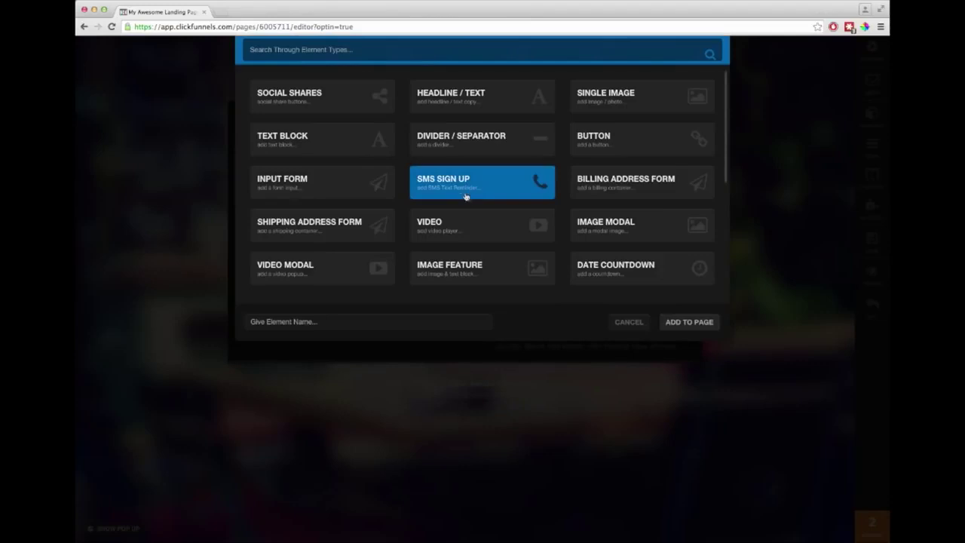
scroll(373, 181, "down", 5)
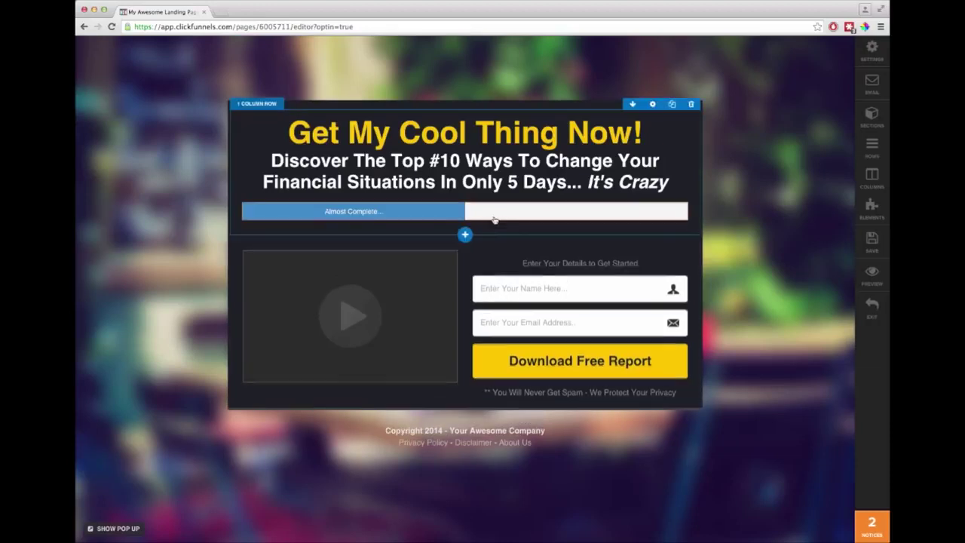
Set the progress bar's style to Animated Stripes and its text to "Almost There...".
left_click(481, 217)
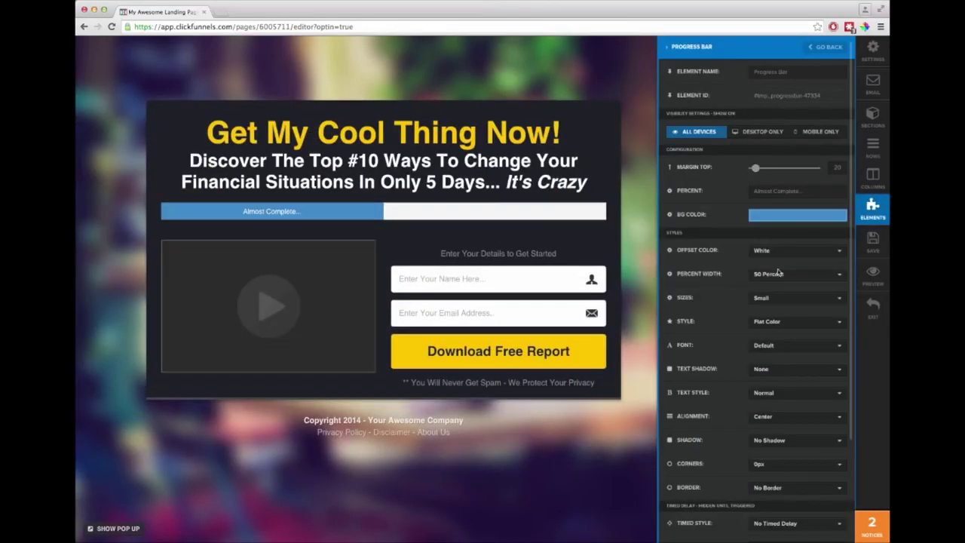
left_click(779, 324)
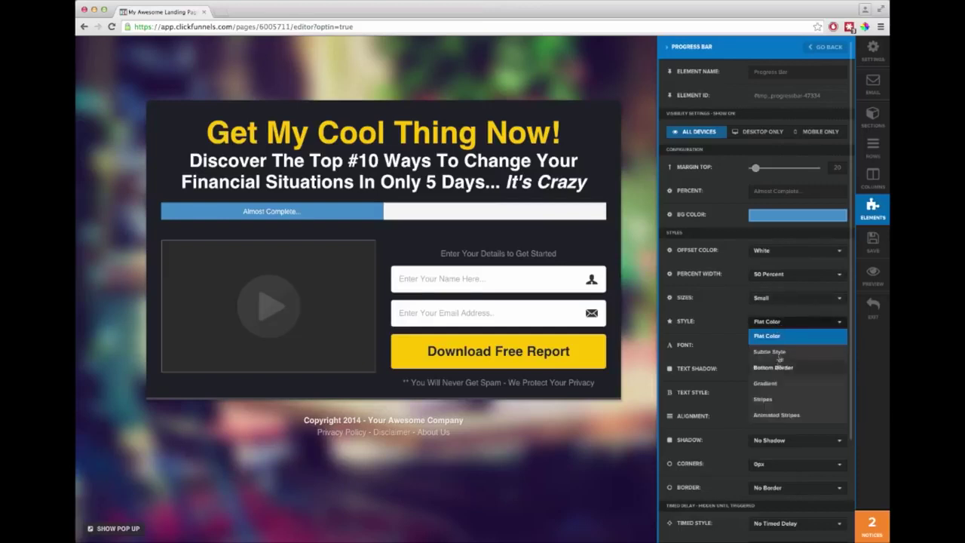
left_click(776, 415)
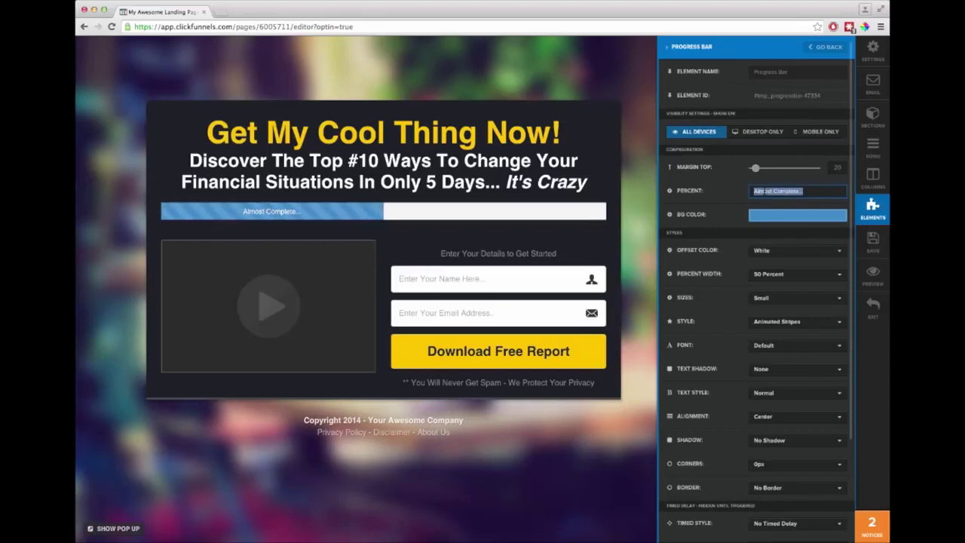
type("50% Done!")
key("ctrl+a")
type("Almost There...")
Set the progress bar's percent width to 75 Percent and make its text bold.
left_click(788, 276)
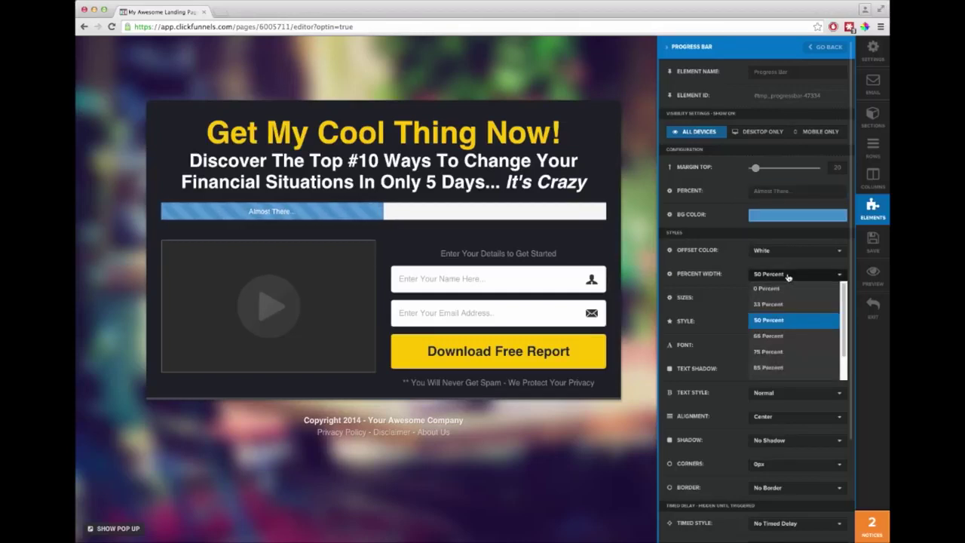
left_click(782, 351)
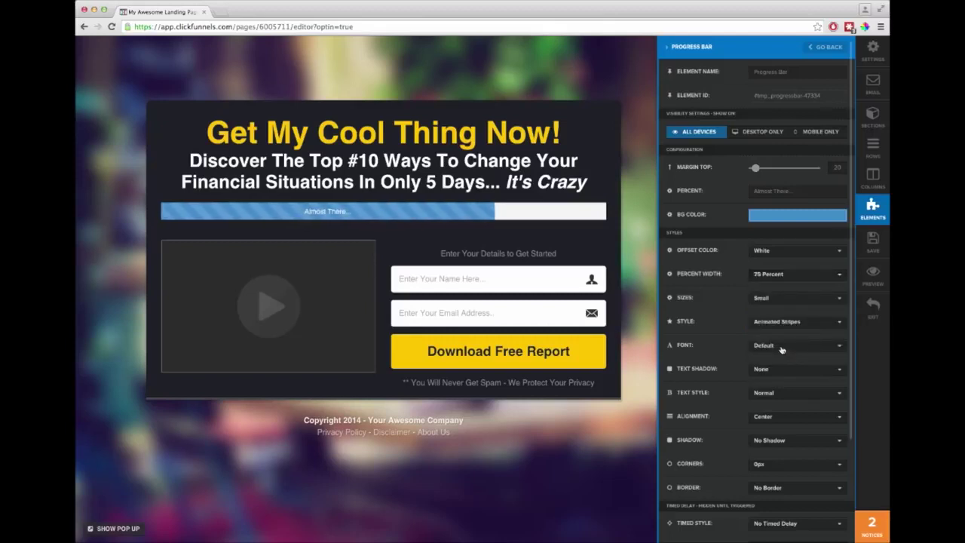
left_click(773, 395)
left_click(769, 423)
left_click(598, 241)
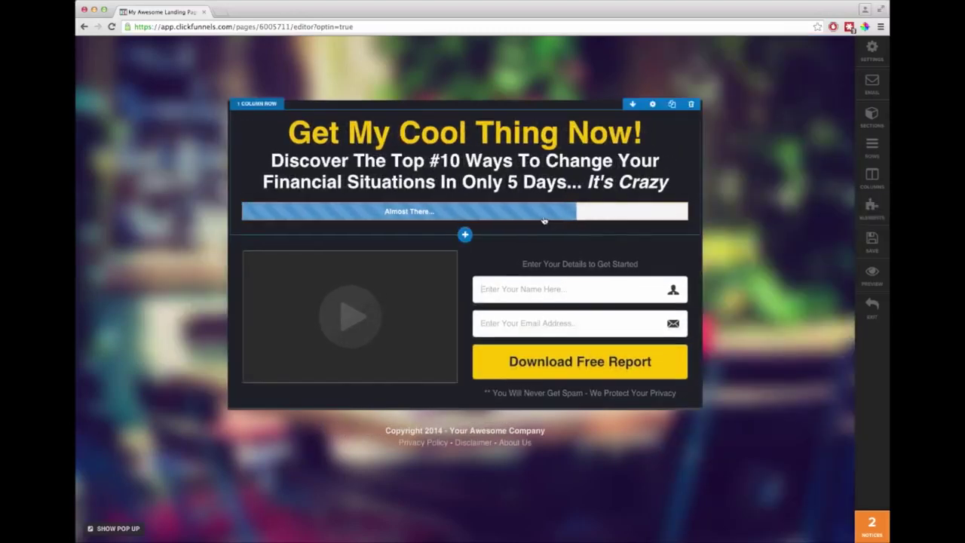
Try the progress bar above the main headline and move it into the optin column above "Enter Your Details to Get Started".
left_click_drag(542, 161, 543, 127)
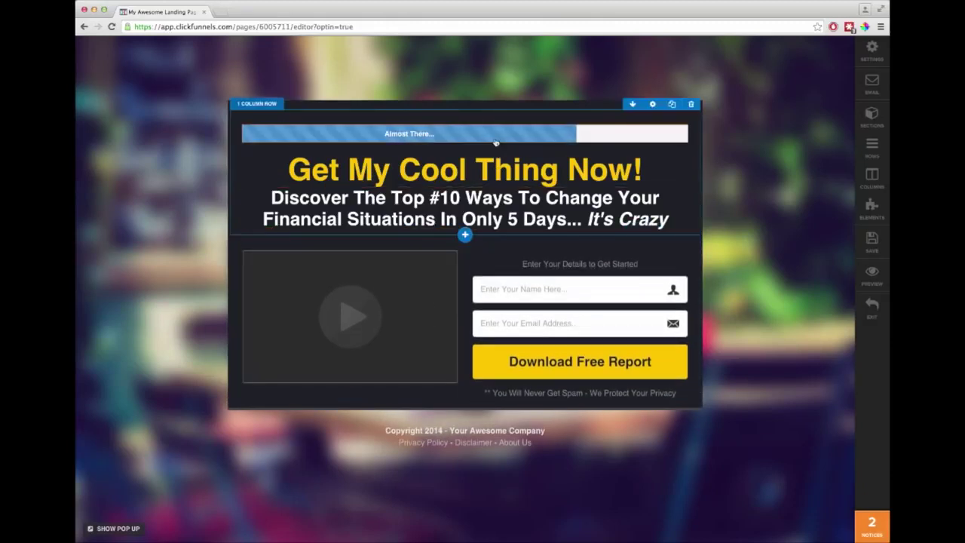
left_click_drag(564, 245, 586, 252)
left_click(624, 221)
left_click(559, 241)
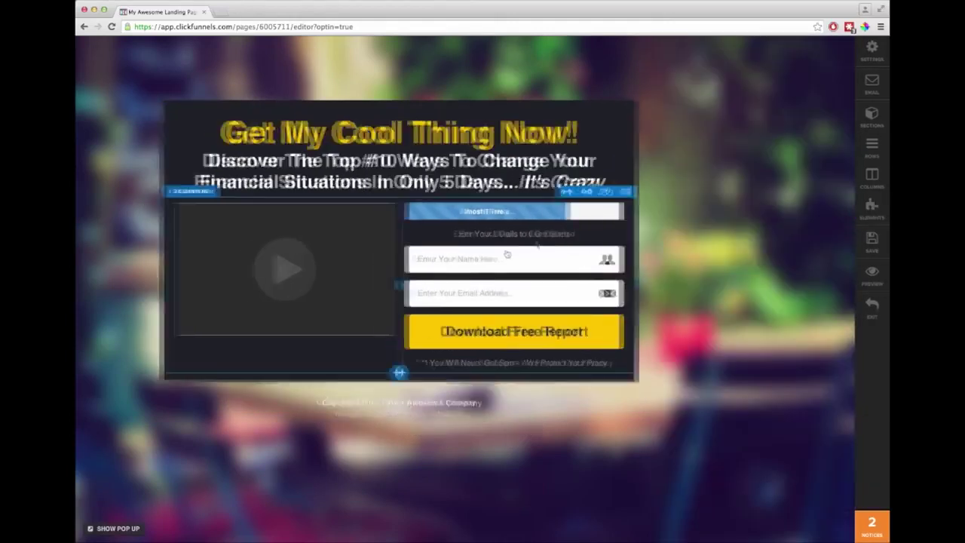
Add a Date Countdown element directly beneath the video in the two-column row.
left_click(350, 335)
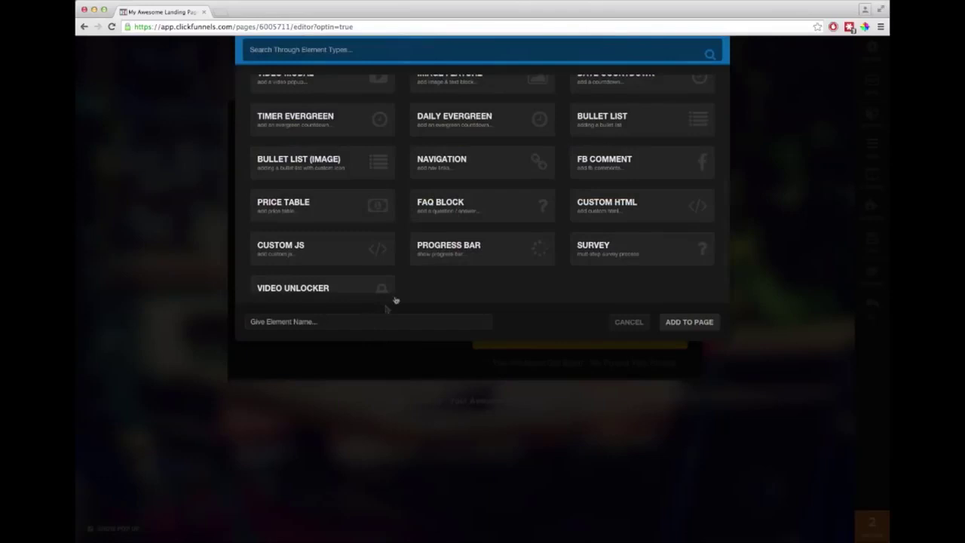
scroll(506, 228, "down", 1)
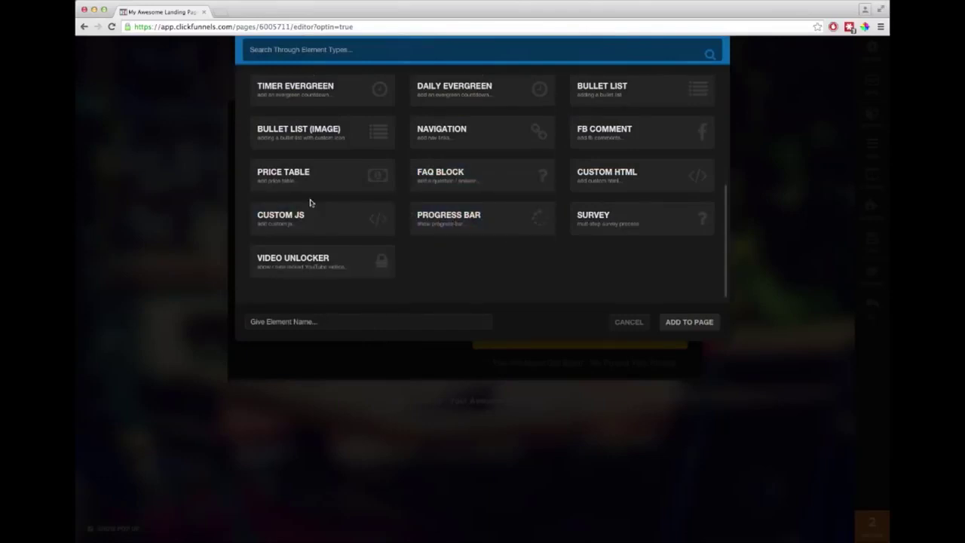
scroll(312, 200, "up", 3)
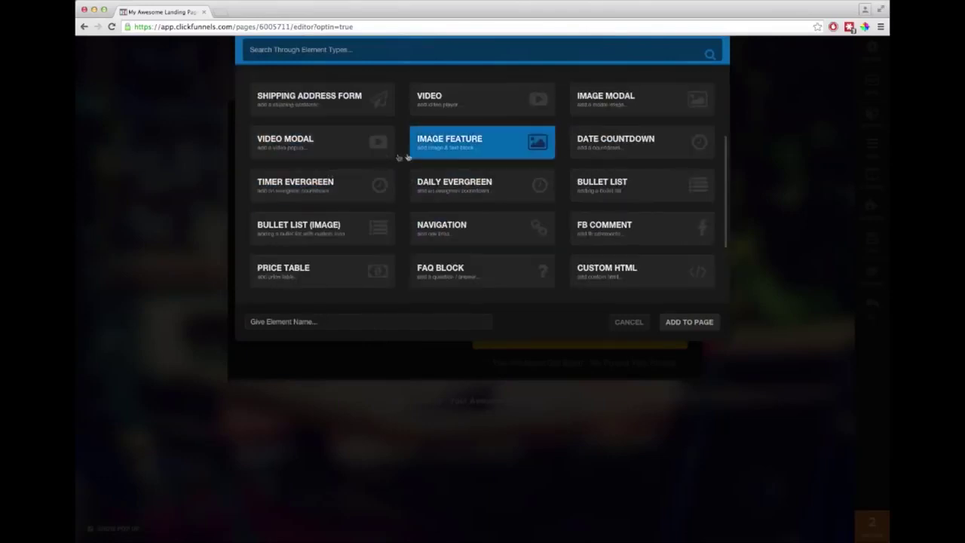
left_click(608, 150)
Set the countdown's top margin to 0 and its color to White.
left_click(390, 357)
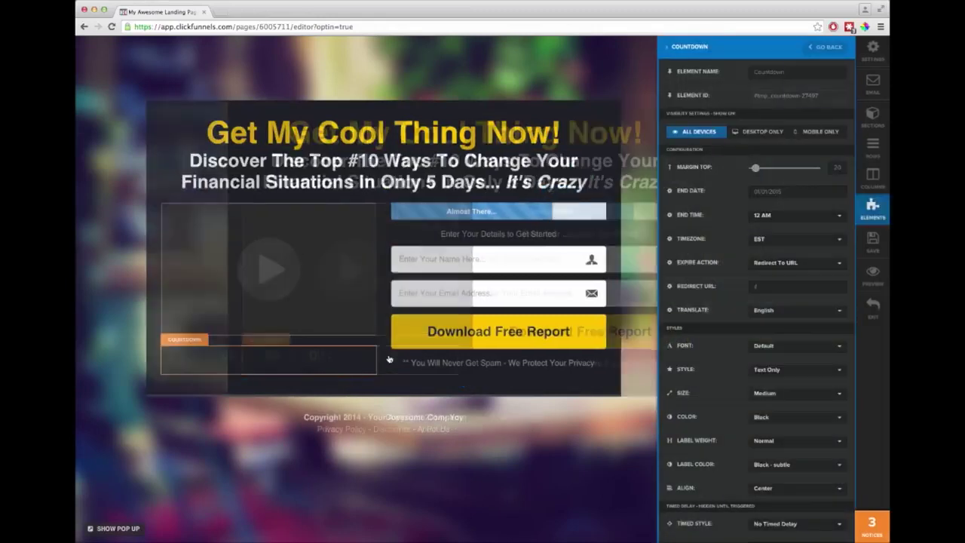
left_click_drag(757, 167, 748, 167)
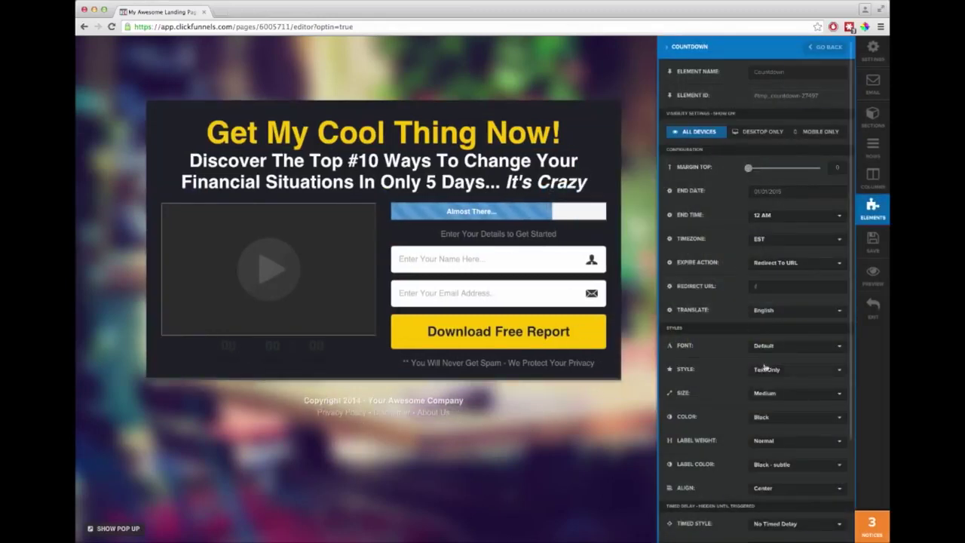
left_click(770, 417)
left_click(772, 445)
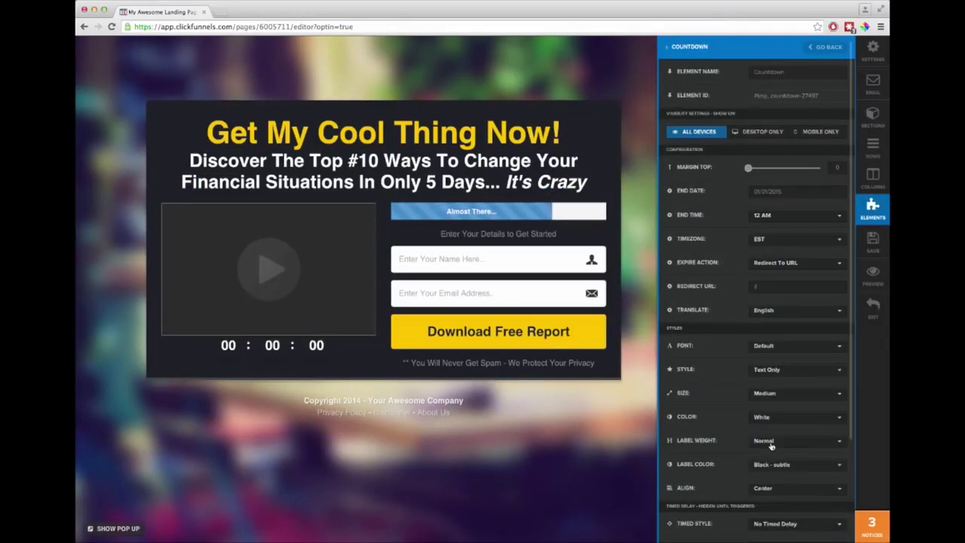
Set the countdown's style to Circle Line and its top margin to 18.
left_click(775, 371)
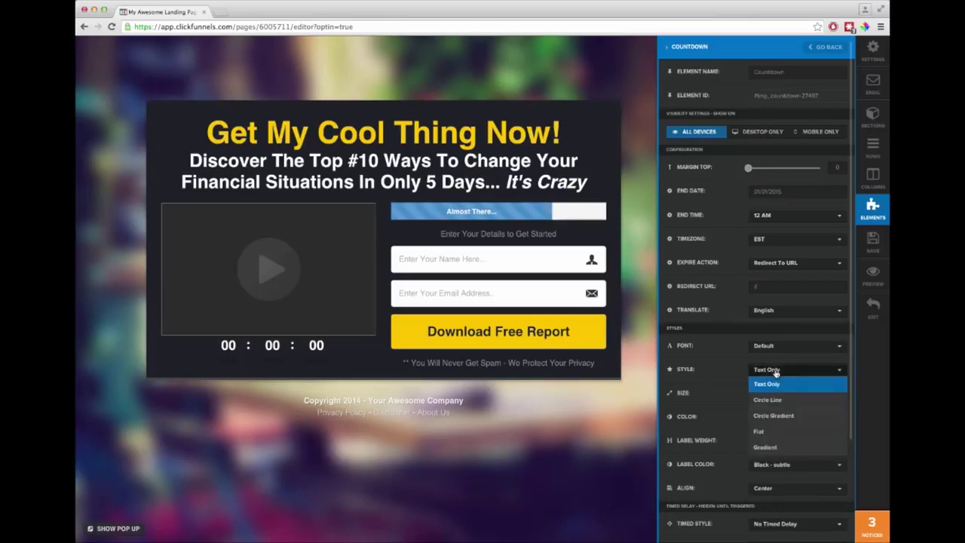
left_click(774, 401)
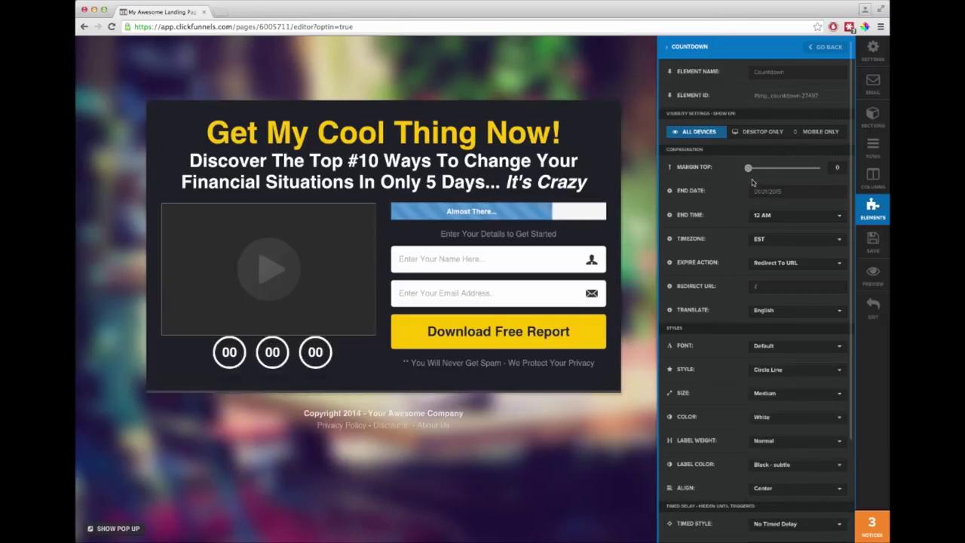
left_click_drag(748, 168, 755, 167)
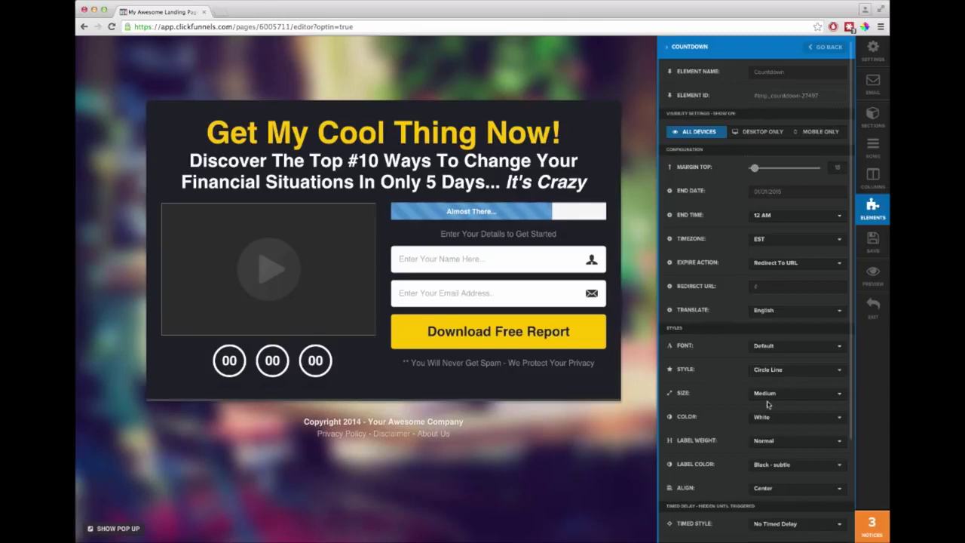
Change the countdown's label color to a lighter shade that reads on the dark background.
left_click(770, 466)
left_click(775, 496)
left_click(546, 383)
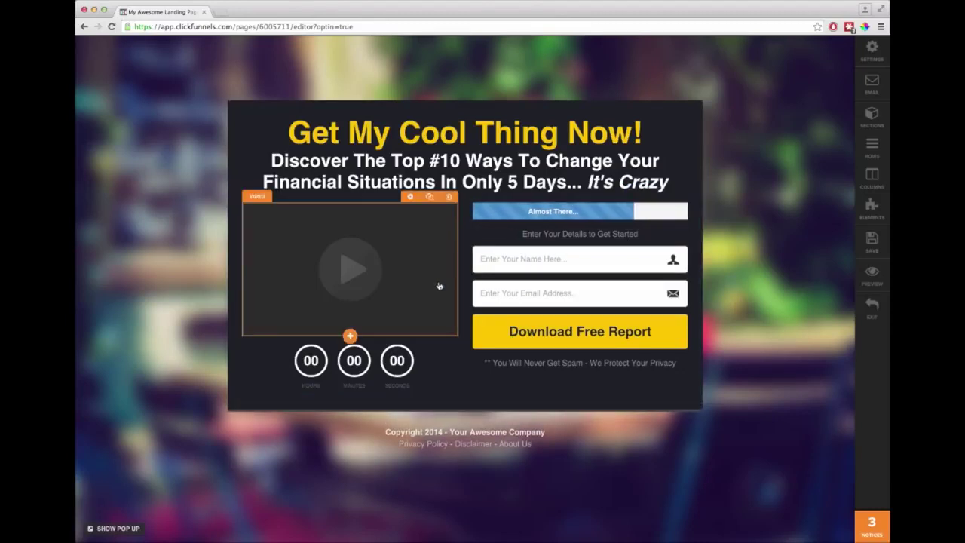
Save the page, preview it in a separate tab and return to the editor.
left_click(873, 240)
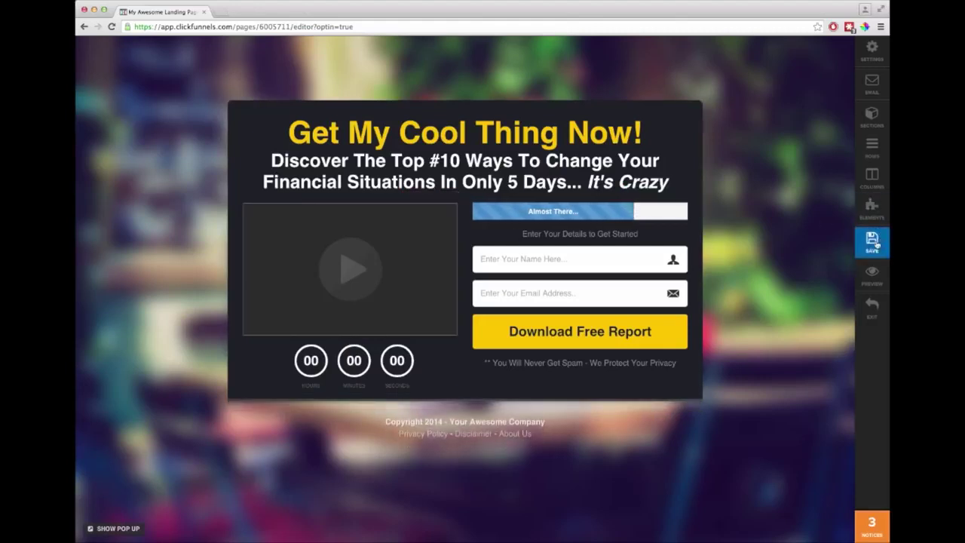
left_click(872, 277)
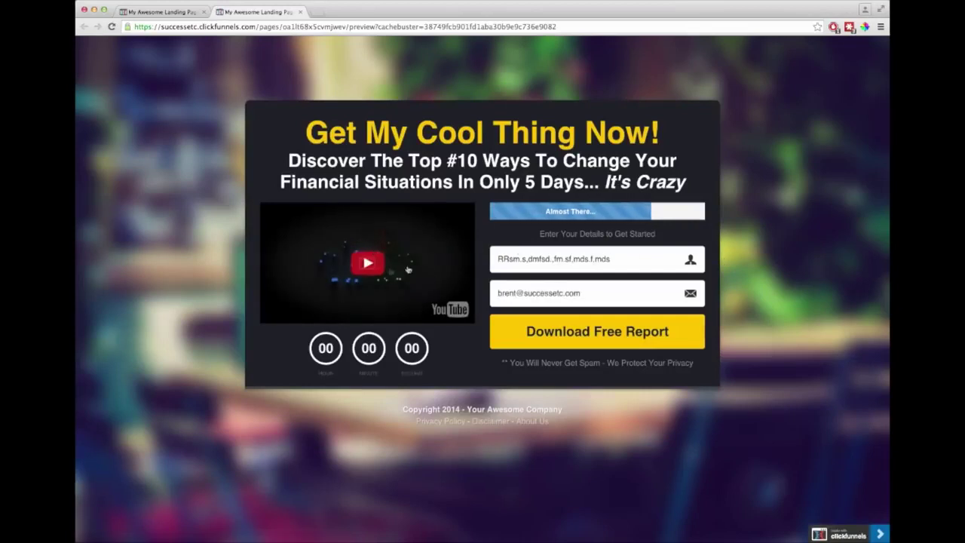
left_click(172, 13)
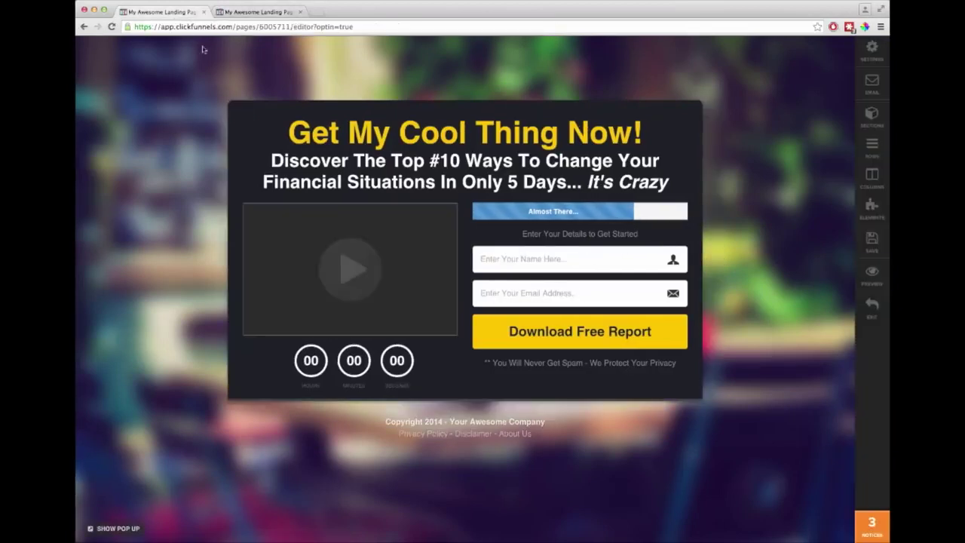
Delete the video element and put a single image element in its place above the countdown.
left_click(448, 197)
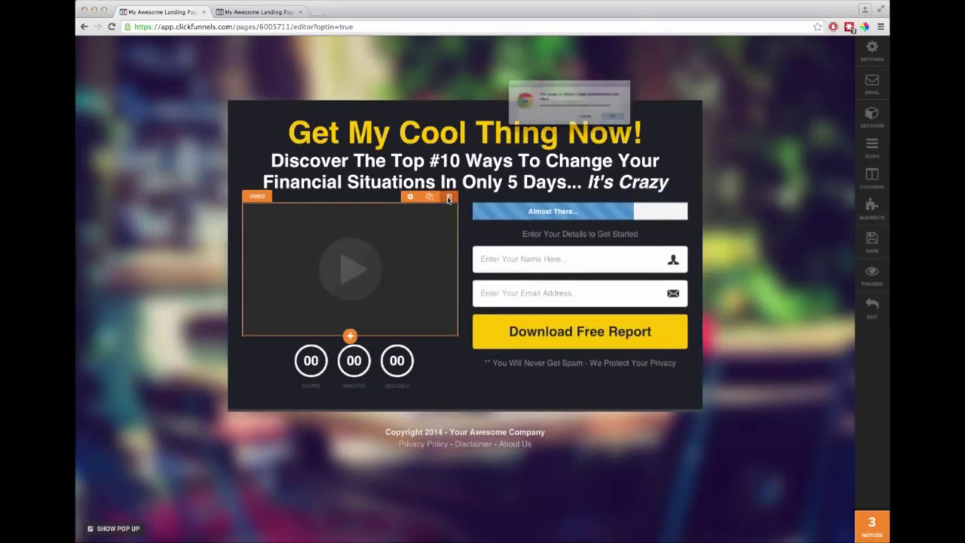
left_click(642, 125)
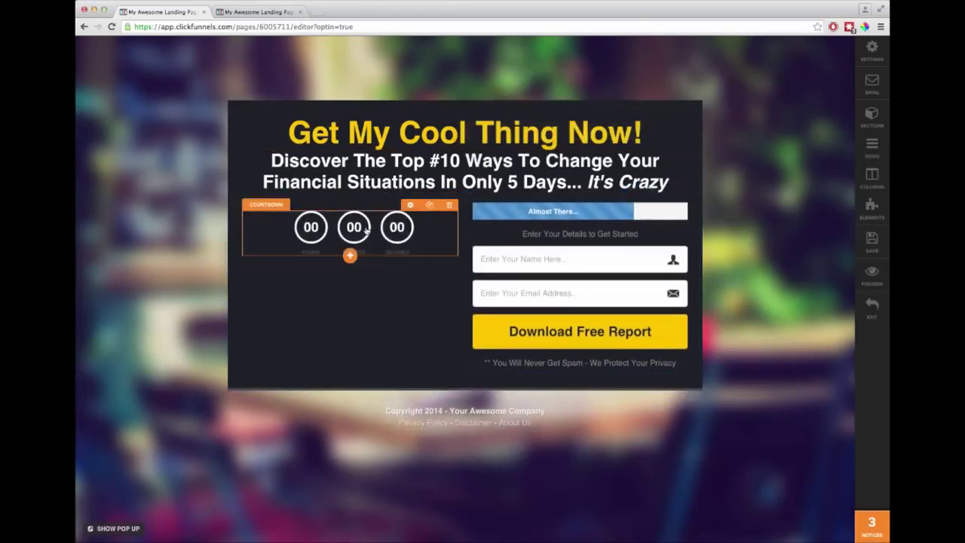
left_click(351, 255)
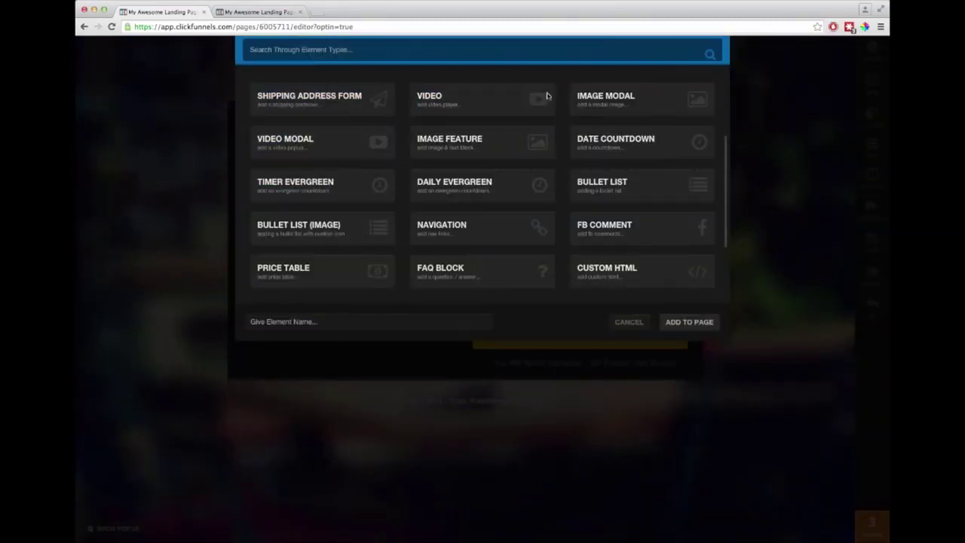
left_click(633, 99)
left_click_drag(398, 301, 390, 228)
Set the image's top margin to 0 and replace its placeholder URL with the copied link to dotcom4.png.
left_click(410, 206)
left_click_drag(758, 170, 748, 168)
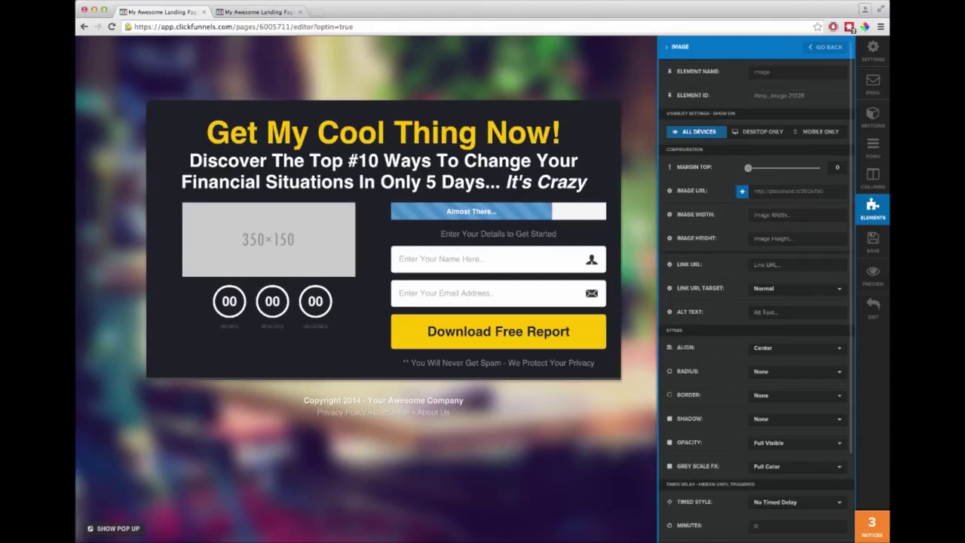
right_click(789, 190)
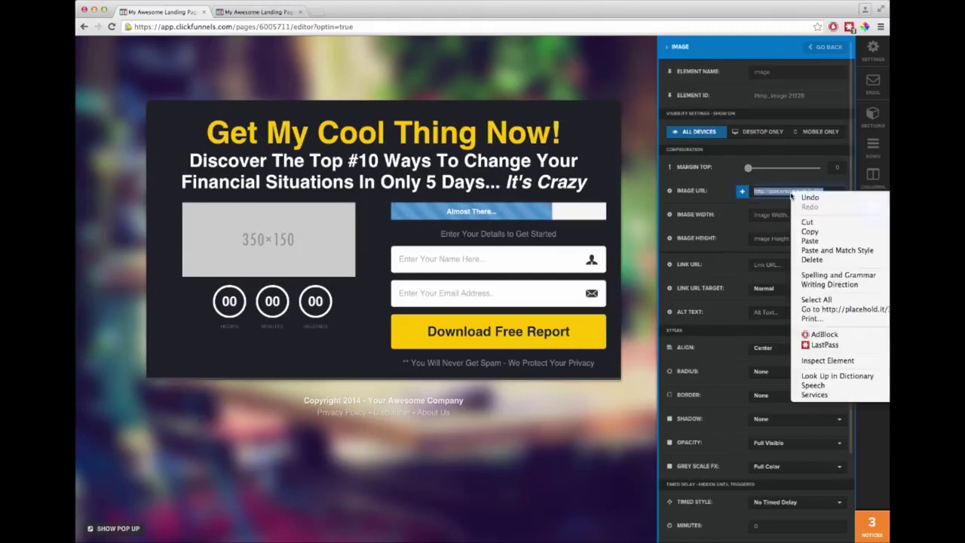
left_click(838, 240)
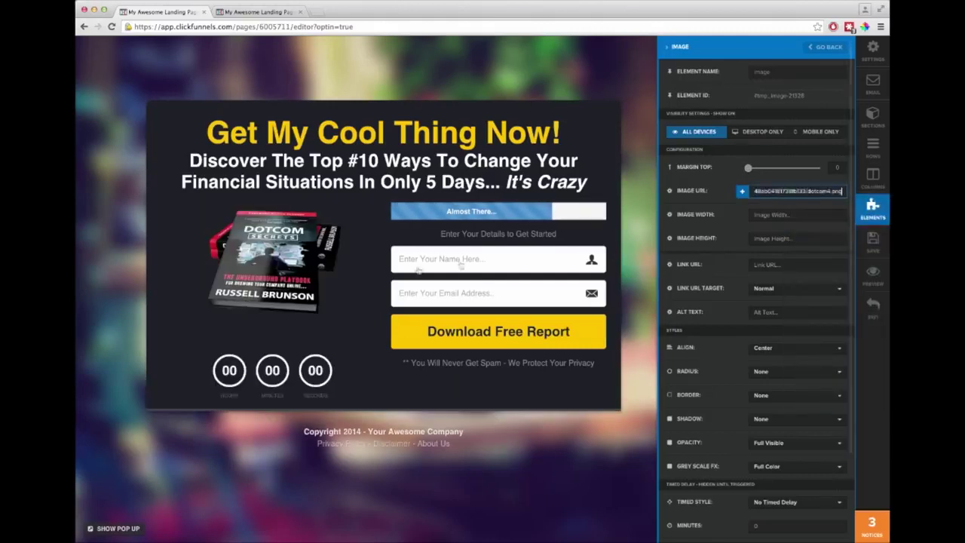
left_click(357, 279)
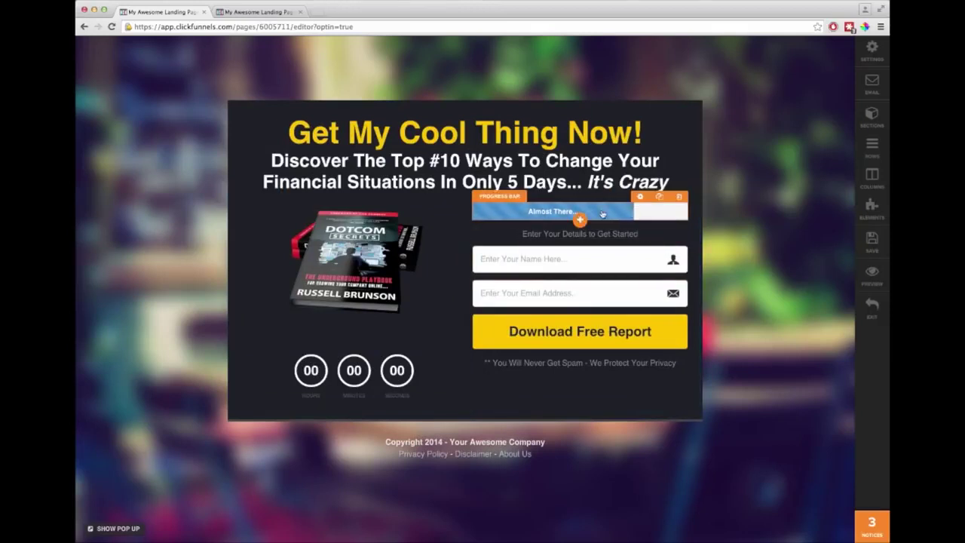
Delete the progress bar above the optin form and move the countdown directly beneath the "Discover The Top #10 Ways" headline.
left_click(678, 196)
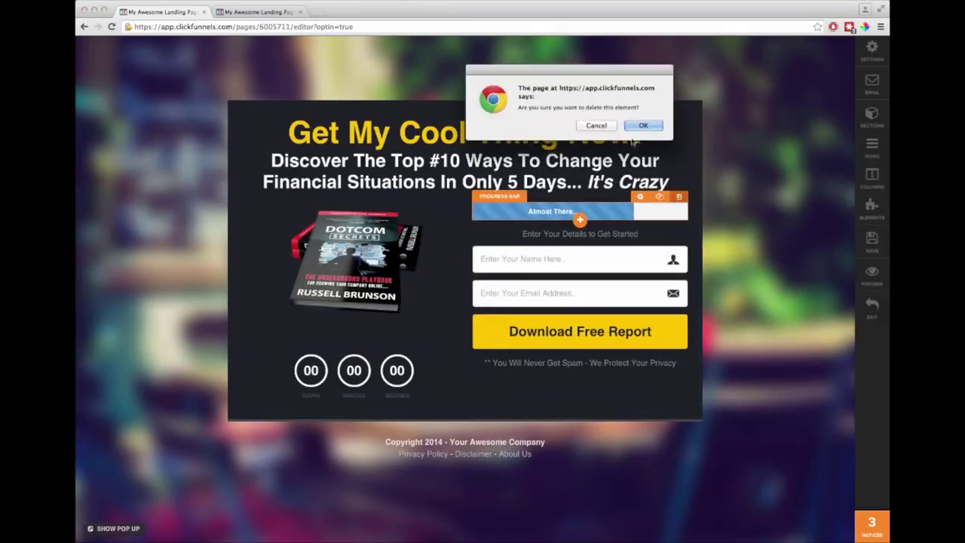
left_click(637, 128)
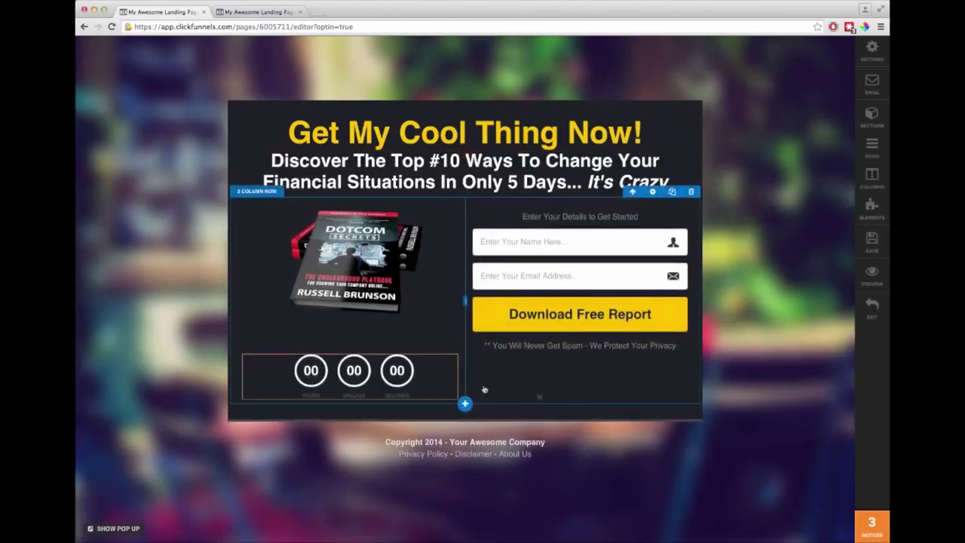
left_click_drag(390, 374, 468, 195)
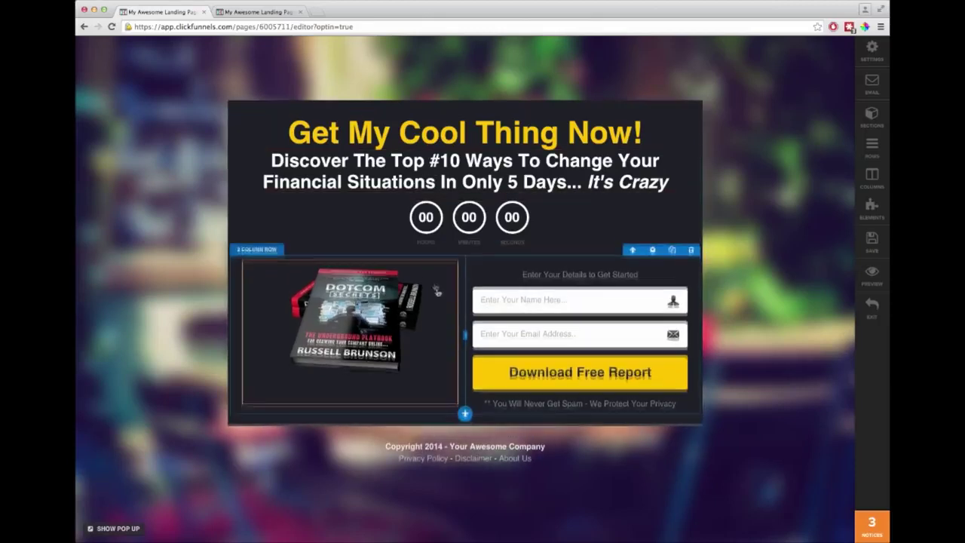
Add a one-column row beneath the two-column row and place a video element in it.
left_click(464, 408)
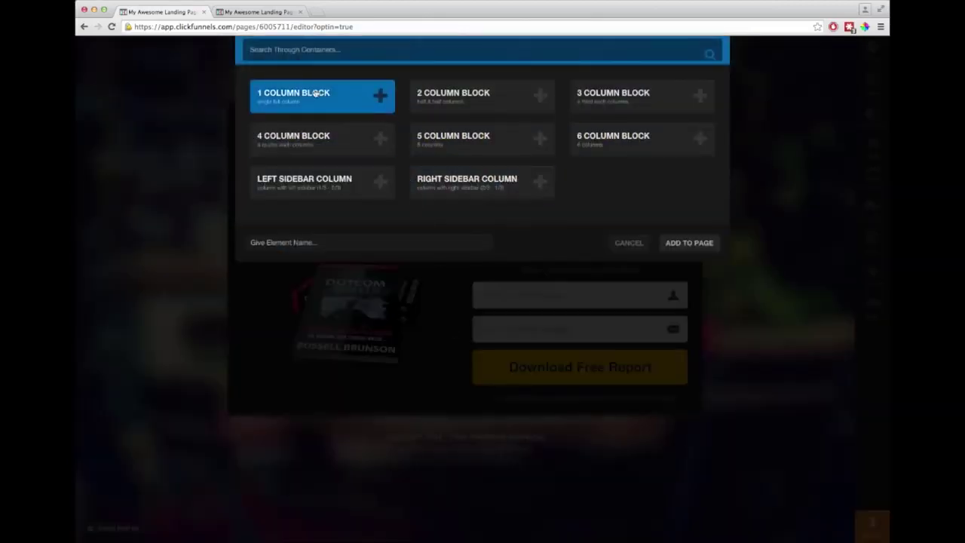
left_click(355, 102)
left_click(460, 429)
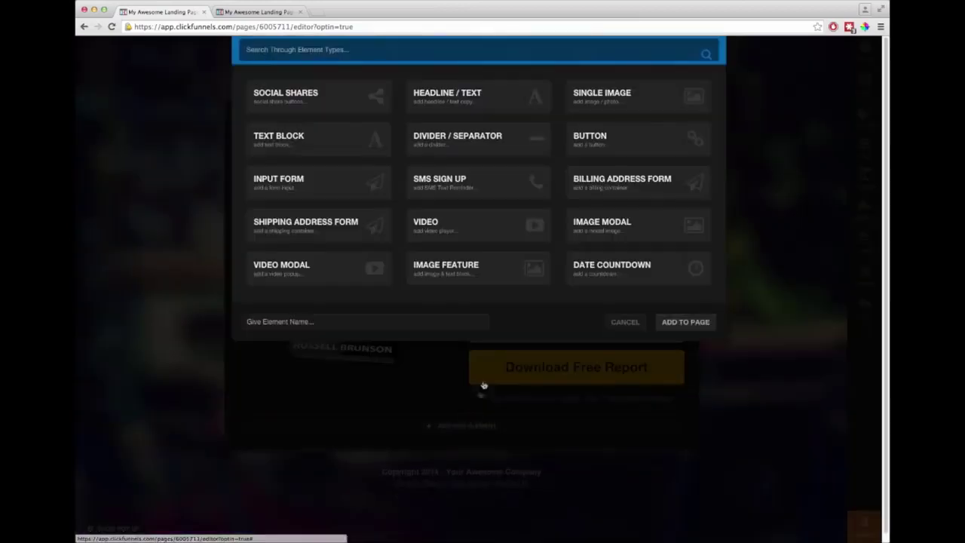
left_click(452, 228)
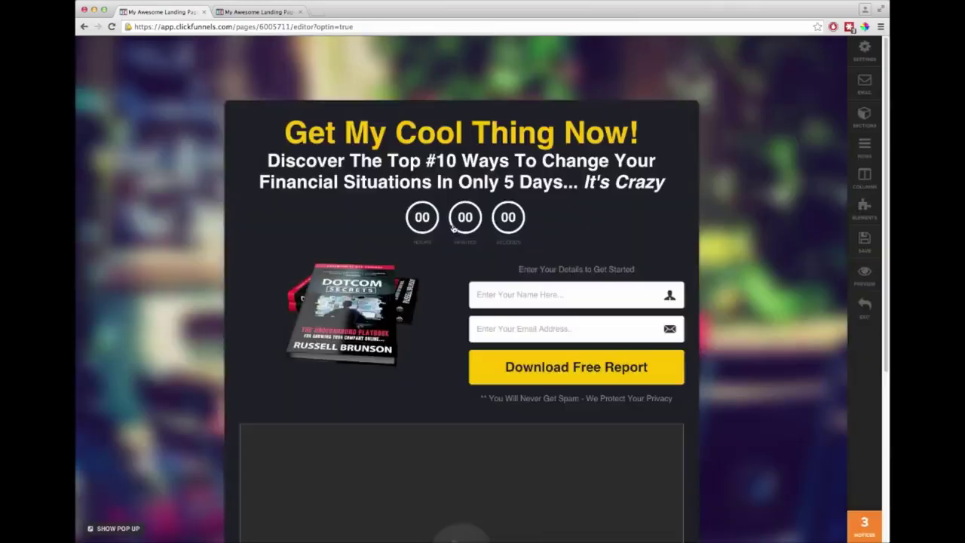
scroll(532, 365, "down", 3)
left_click(535, 365)
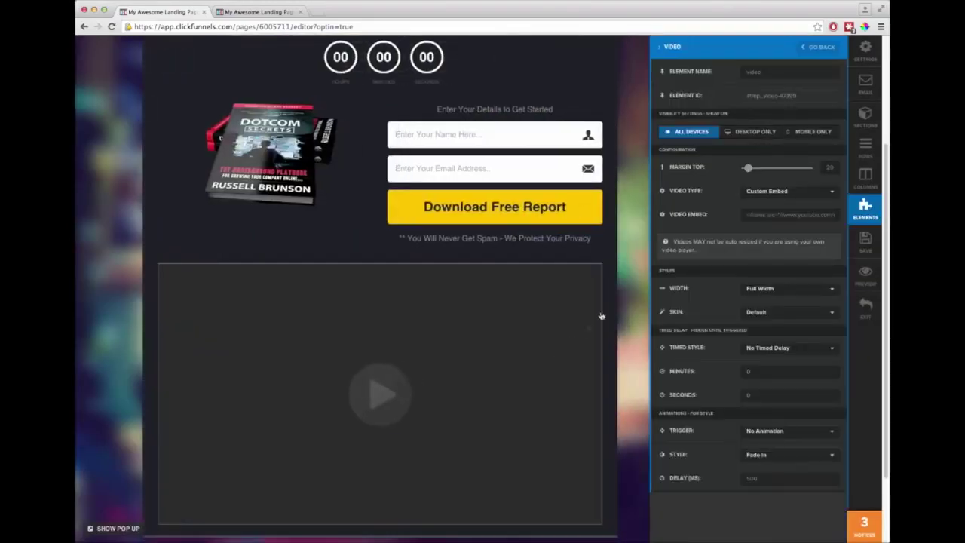
left_click(509, 261)
scroll(690, 351, "down", 1)
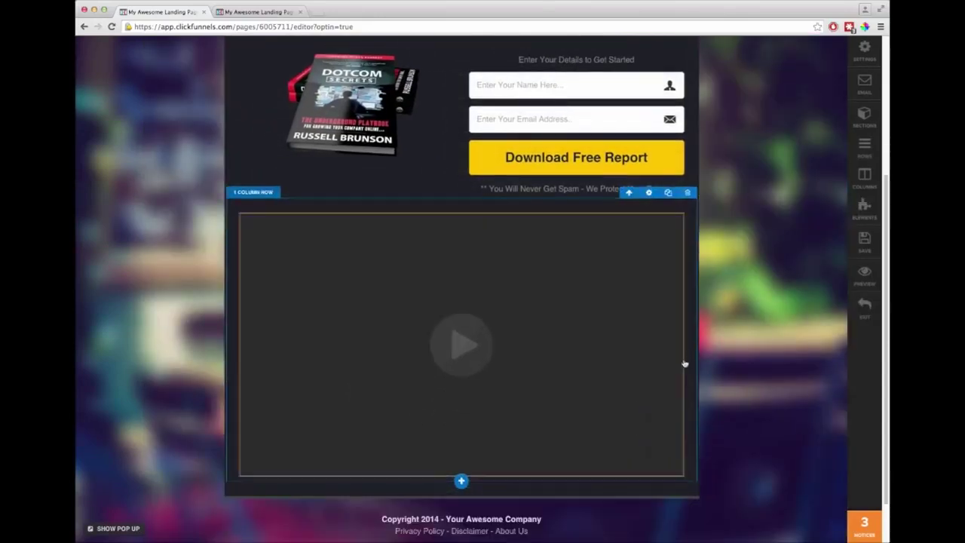
scroll(685, 362, "up", 3)
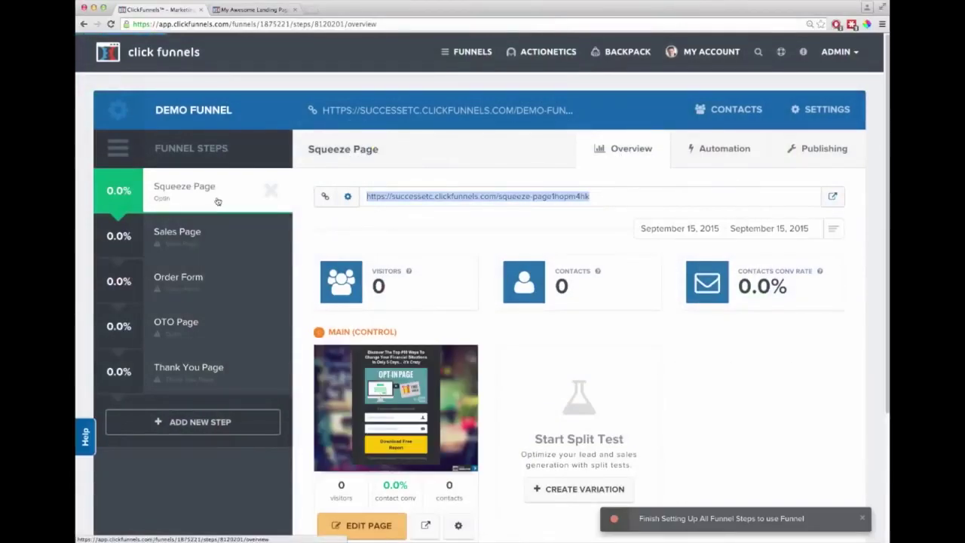
Select the OTO Video sales template for the funnel's Sales Page step.
left_click(216, 230)
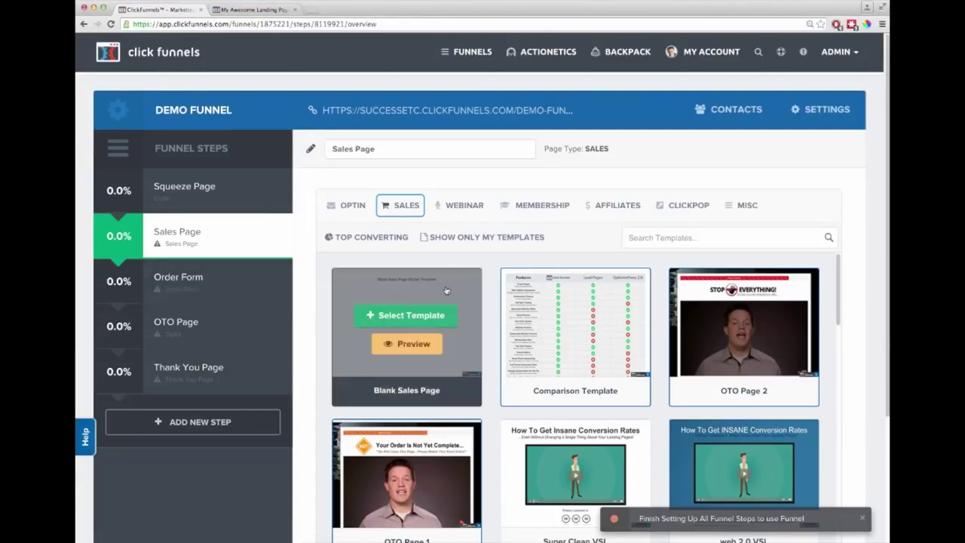
scroll(488, 323, "down", 3)
scroll(489, 323, "down", 7)
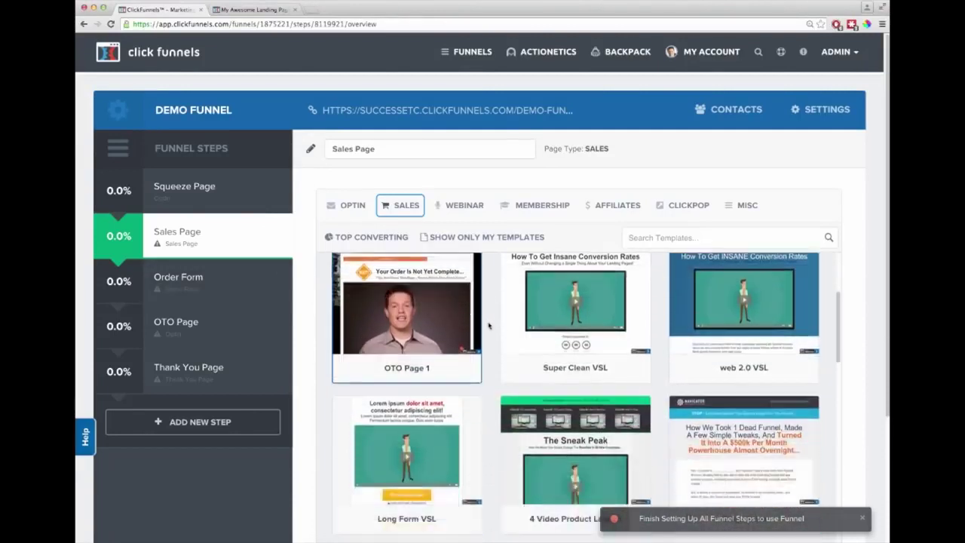
scroll(500, 329, "down", 1)
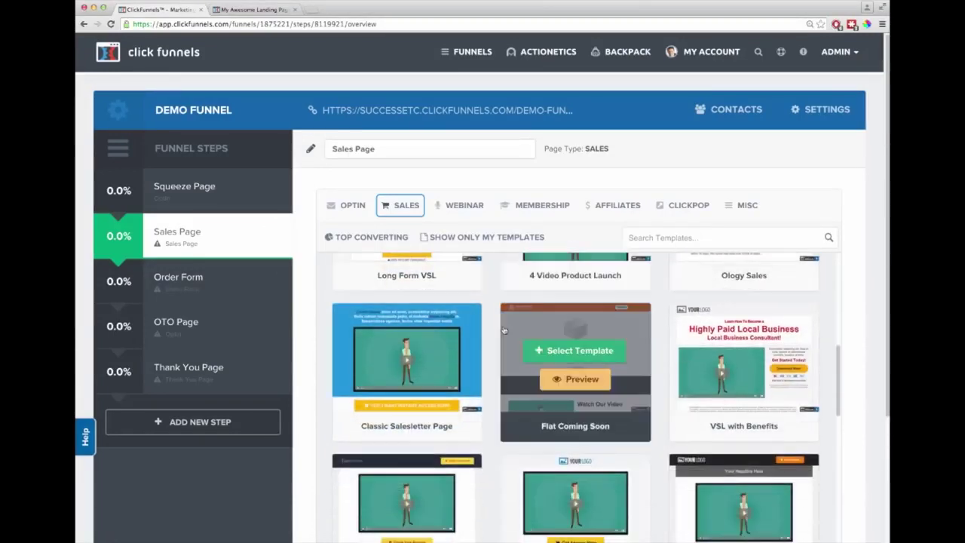
scroll(513, 330, "down", 5)
scroll(525, 330, "down", 3)
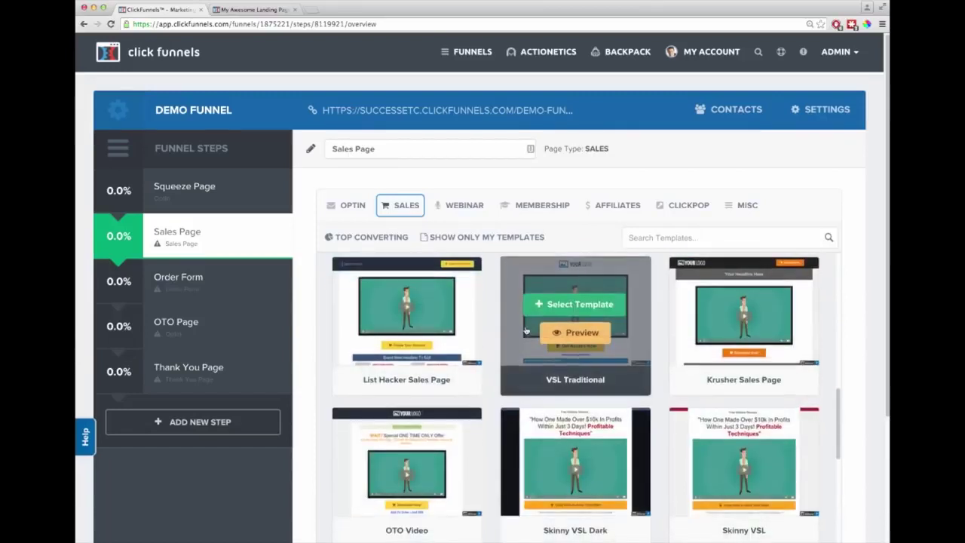
scroll(514, 334, "down", 1)
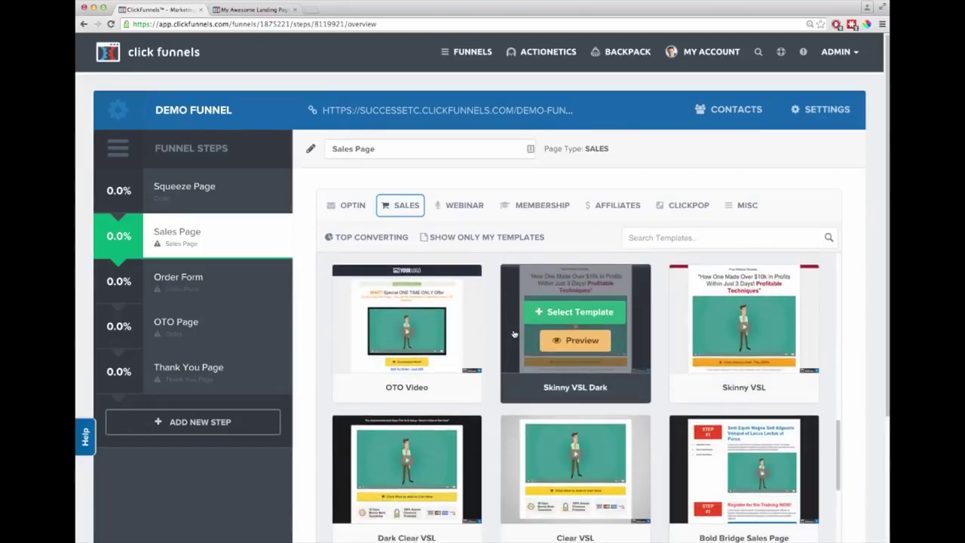
scroll(514, 331, "down", 2)
scroll(411, 321, "up", 2)
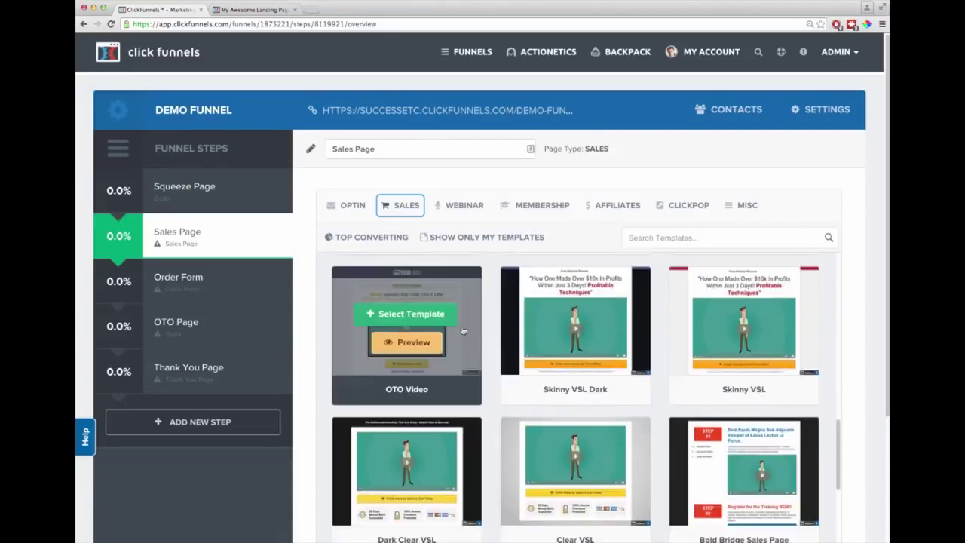
left_click(411, 317)
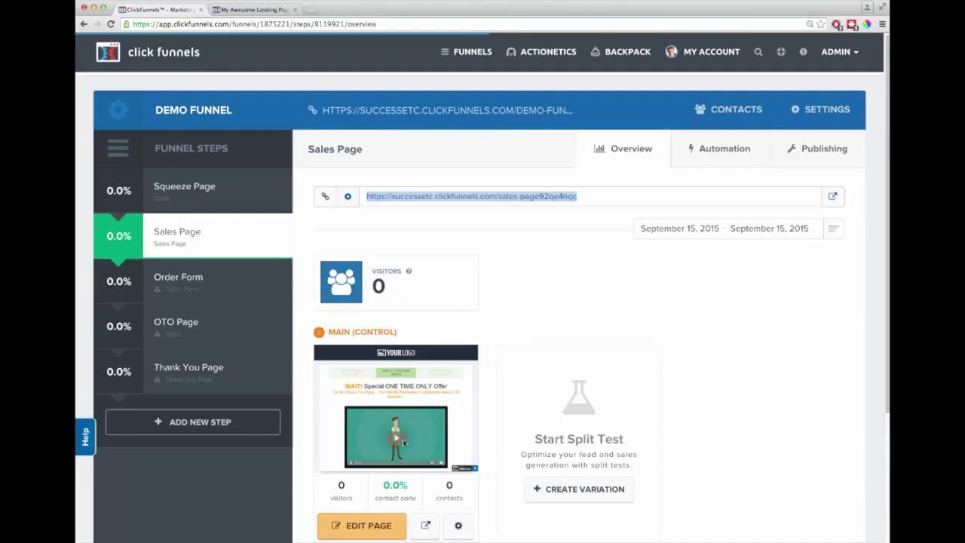
Select the Skinny Order Form template for the funnel's Order Form step.
left_click(194, 279)
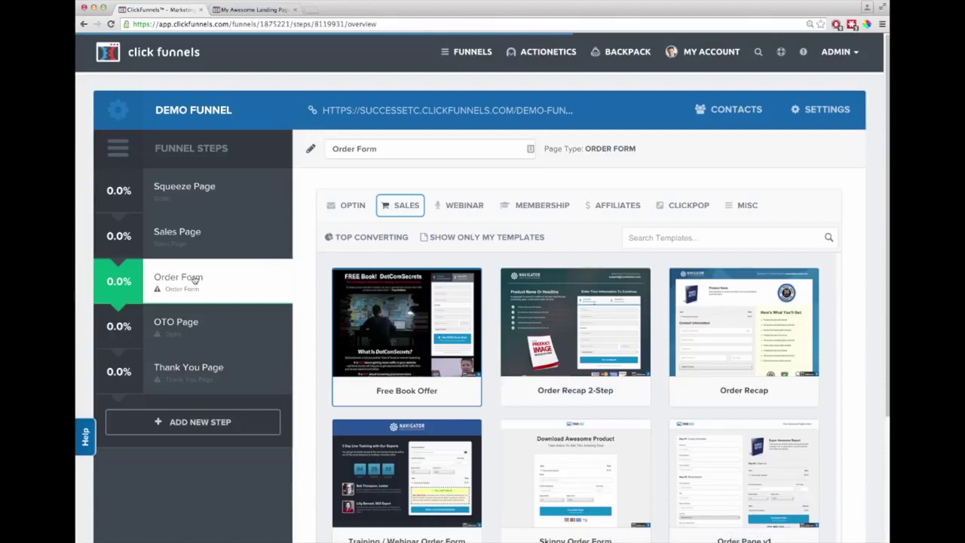
scroll(442, 411, "down", 2)
scroll(659, 437, "down", 1)
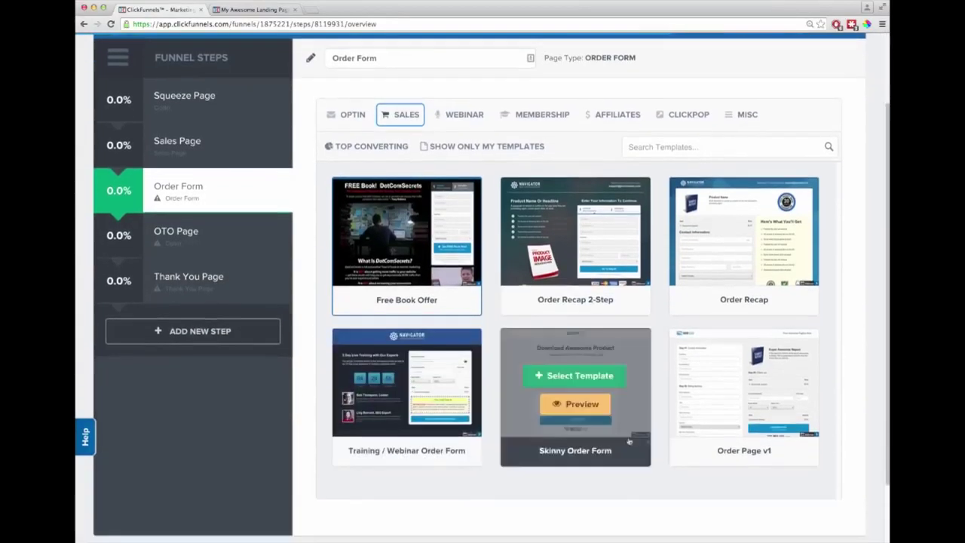
mouse_move(573, 381)
left_click(572, 381)
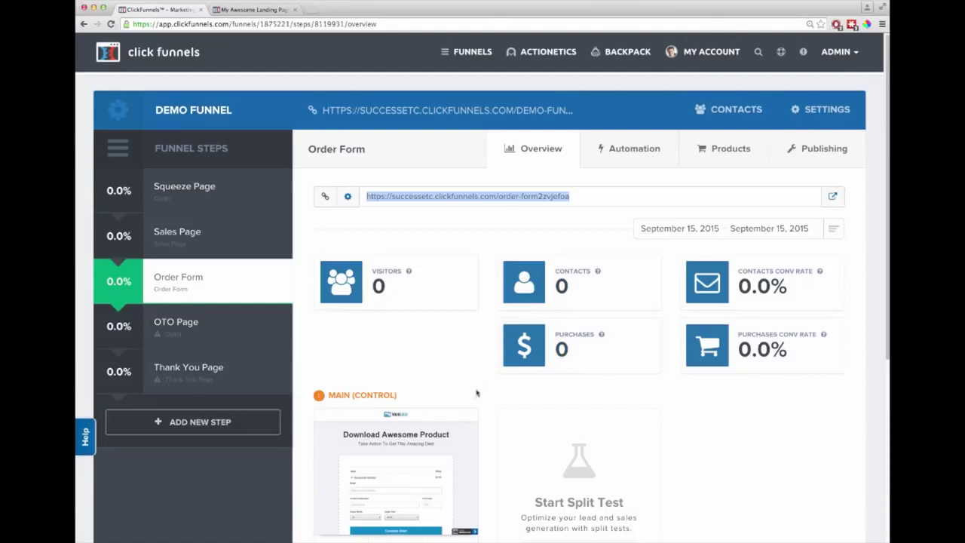
Open the Order Form's main (control) page in the page editor.
scroll(483, 371, "down", 3)
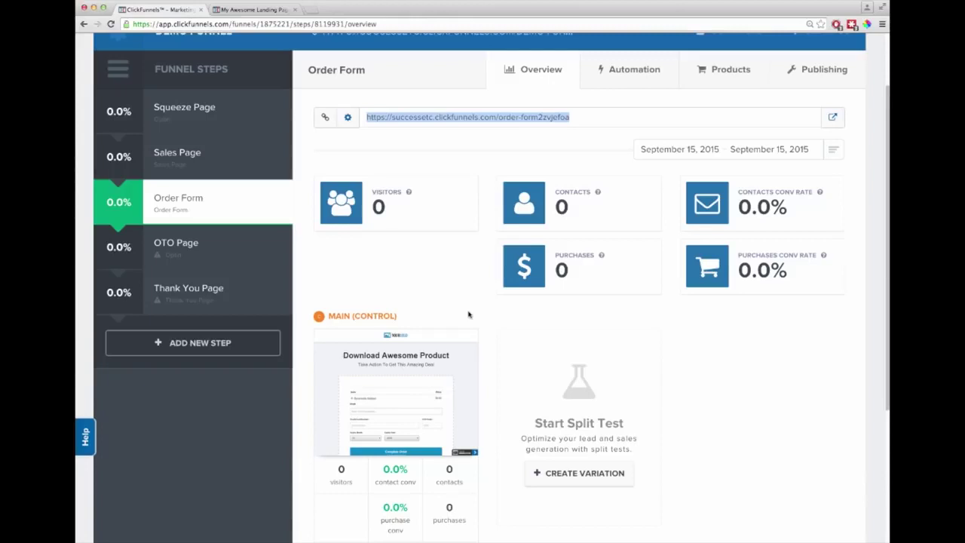
left_click(487, 439)
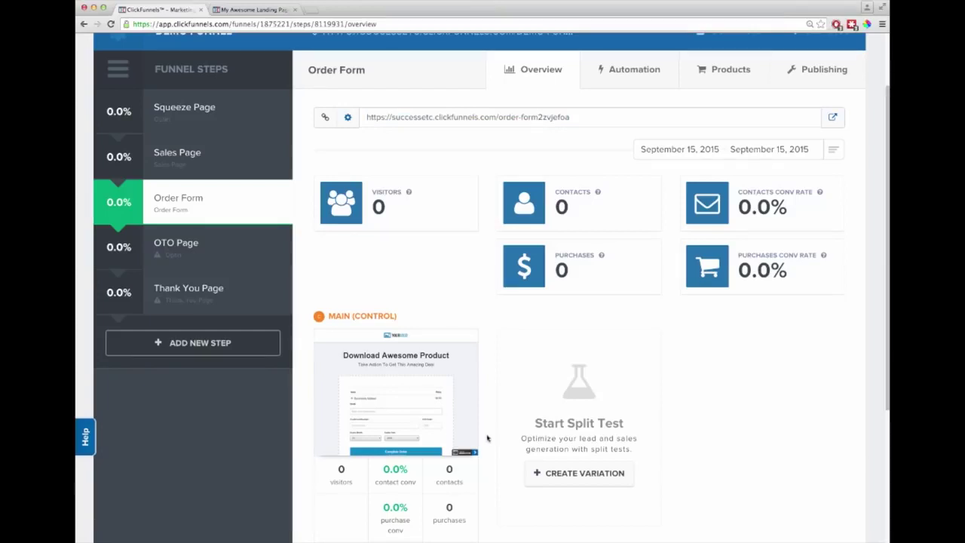
scroll(487, 438, "down", 2)
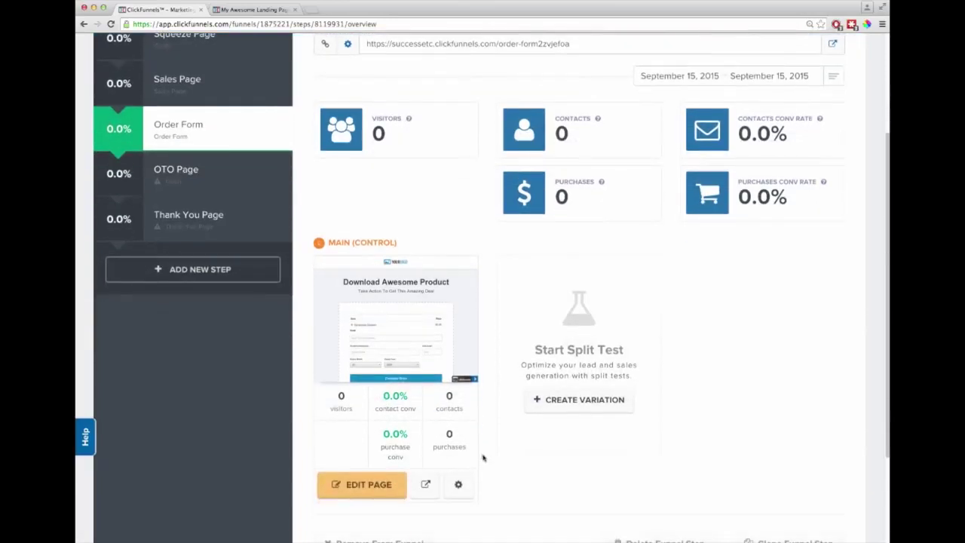
left_click(370, 485)
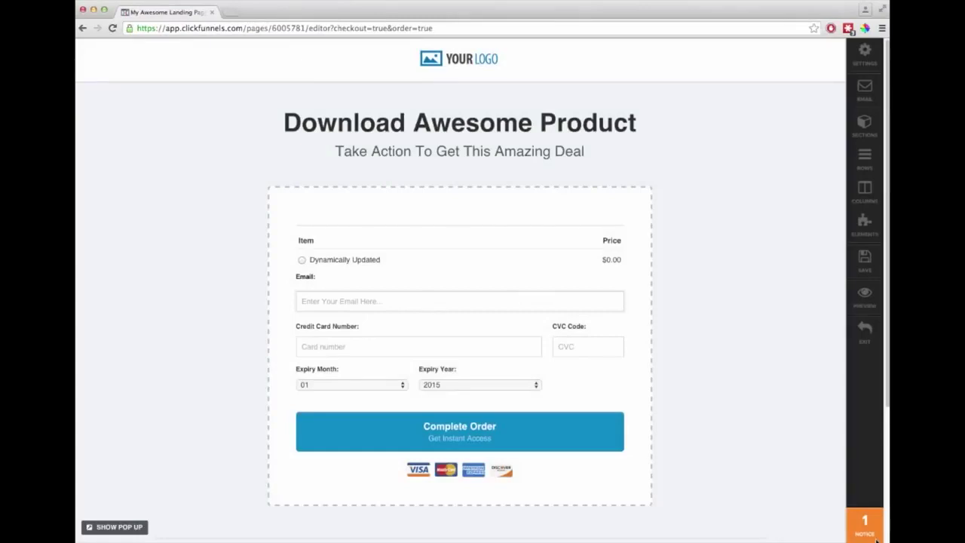
Replace the header logo's image URL with the copied click funnels logo link and set the image width to 250.
left_click(467, 59)
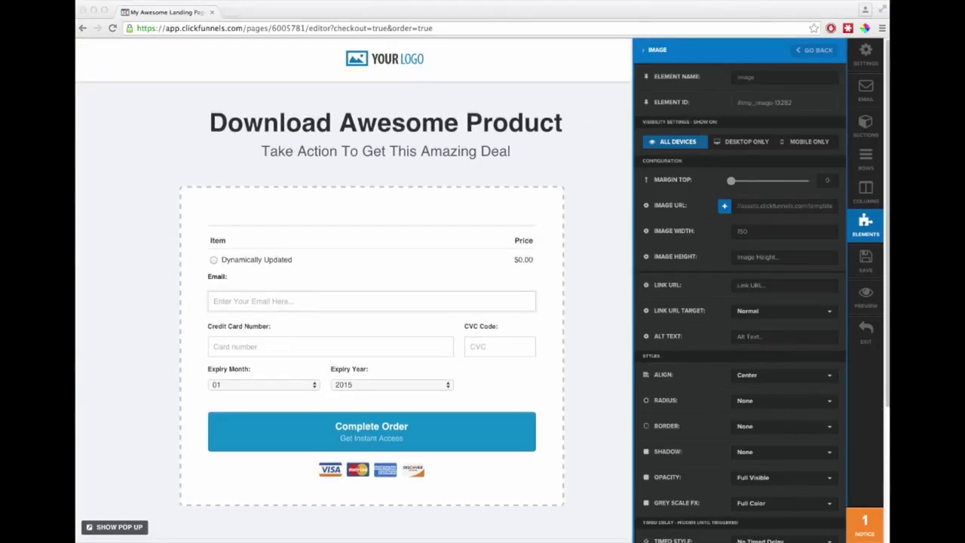
left_click(758, 208)
key("super+v")
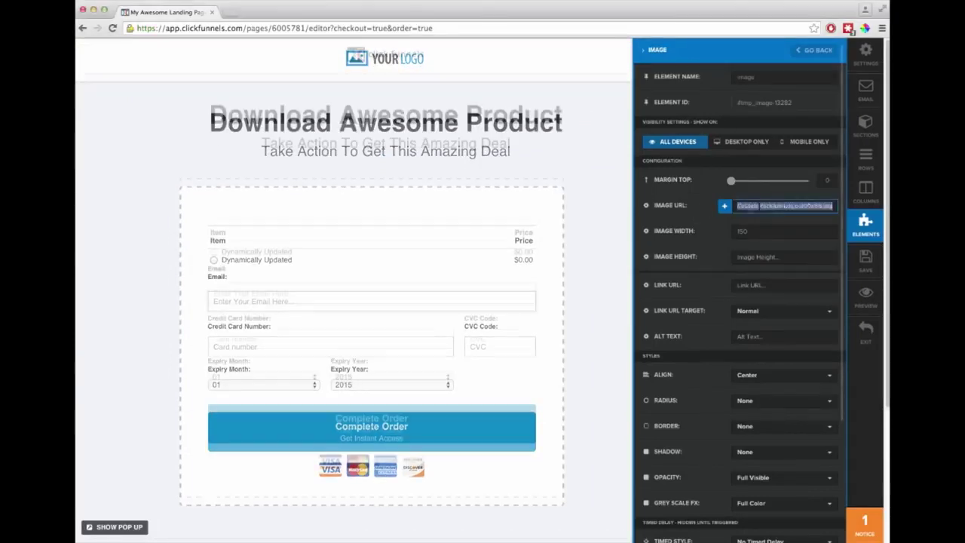
key("Tab")
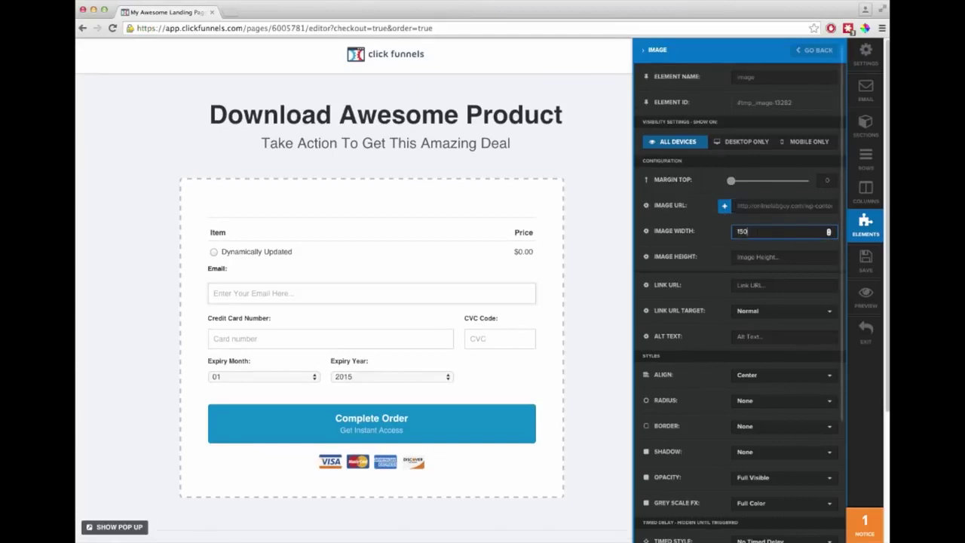
type("250")
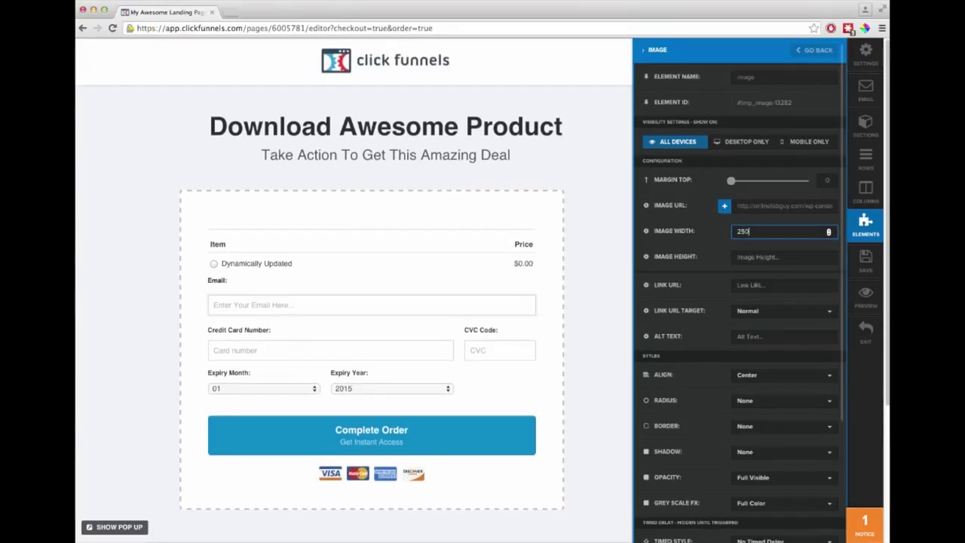
left_click(638, 230)
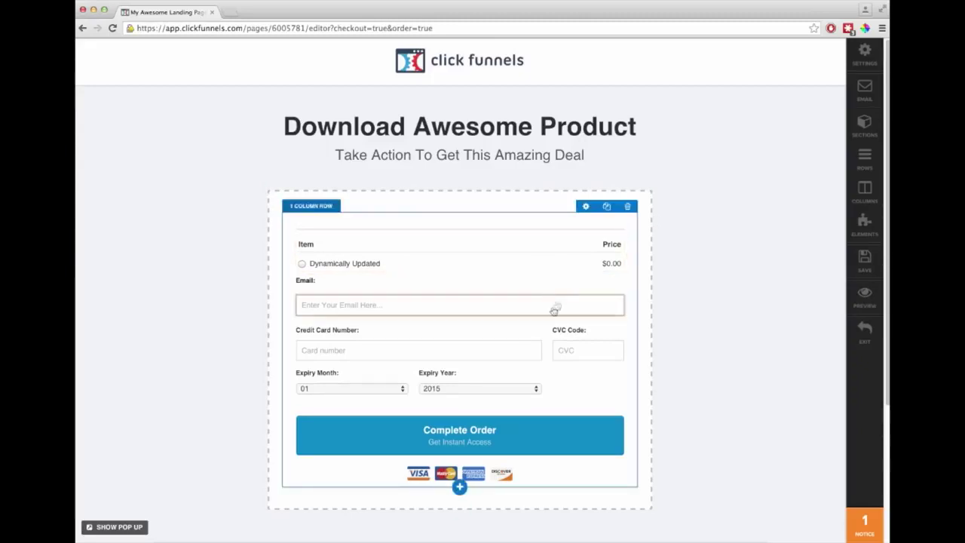
Reorder the form as Complete Order button, credit card fields, item list and email, and set its section width to Medium.
left_click_drag(442, 240, 453, 250)
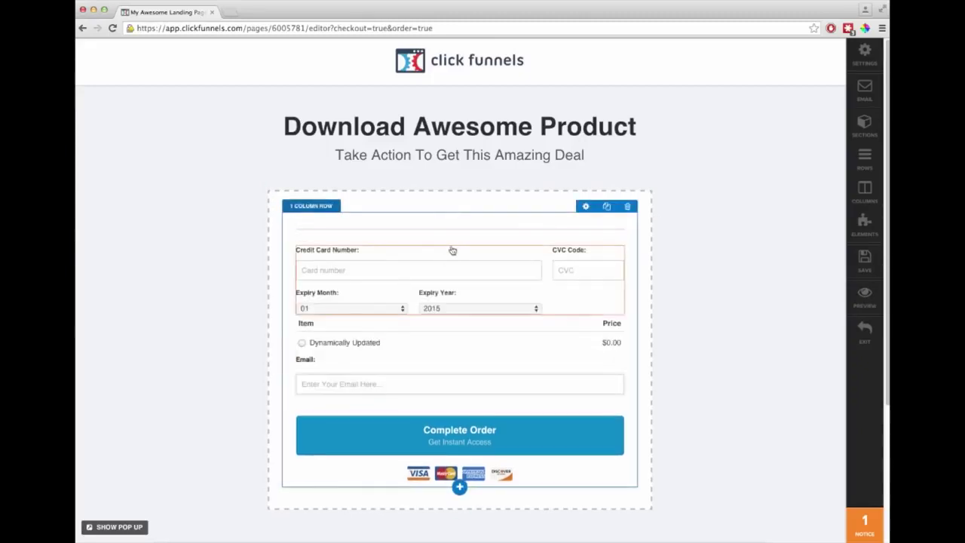
left_click_drag(460, 435, 494, 273)
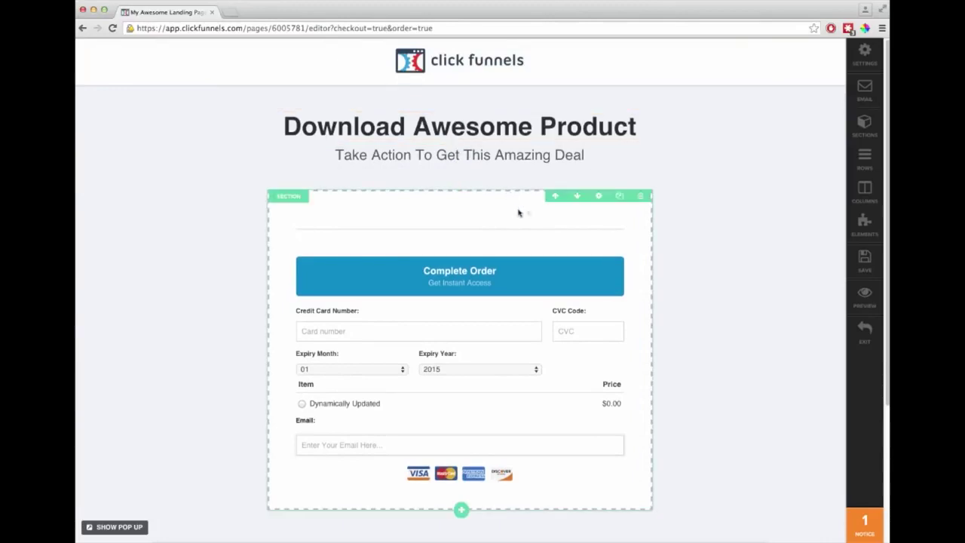
left_click(599, 200)
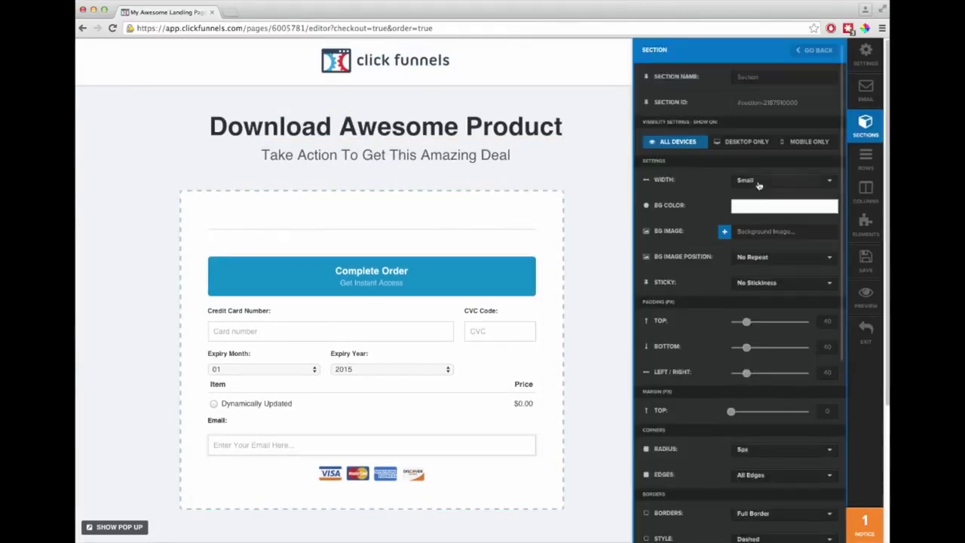
left_click(757, 182)
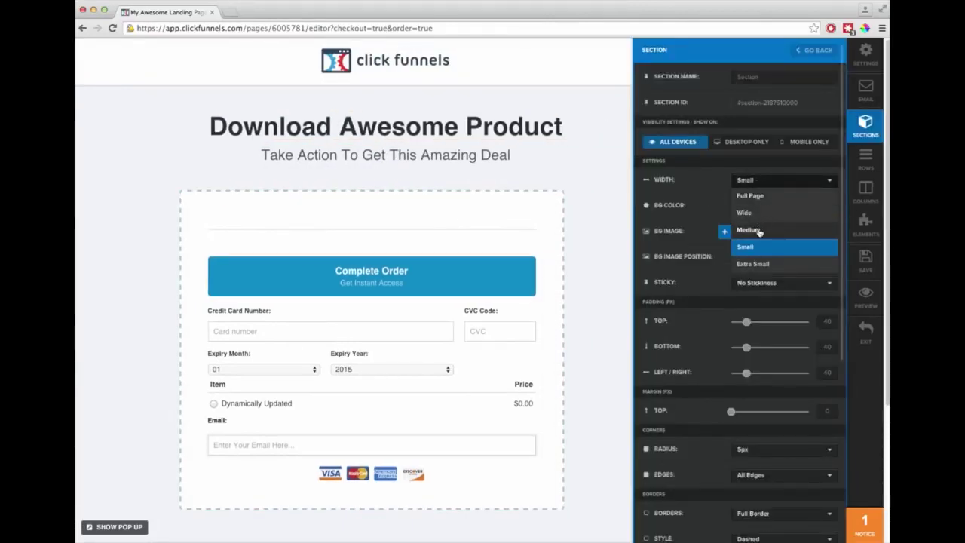
left_click(759, 231)
left_click(483, 217)
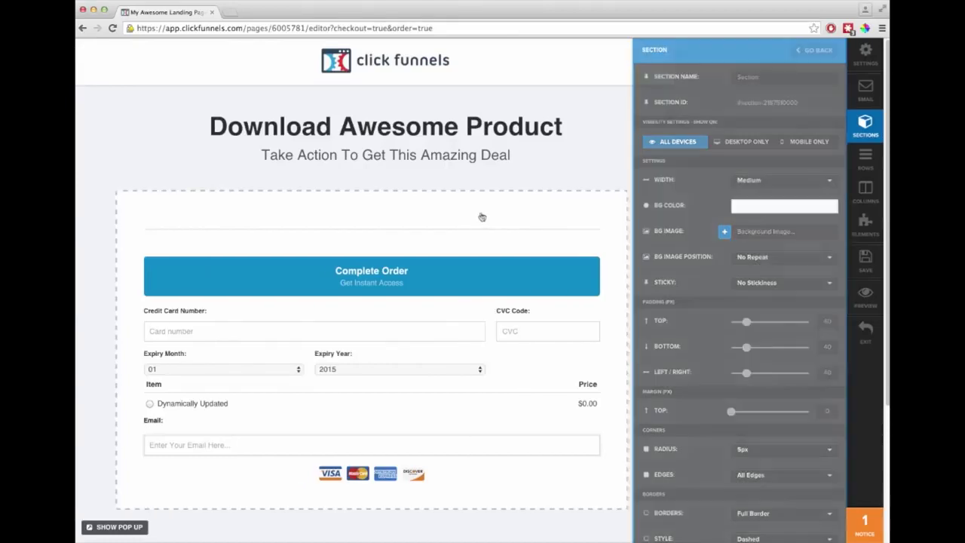
Add a two-column row above the order form row and shift its divider to make the left column wider.
left_click(458, 486)
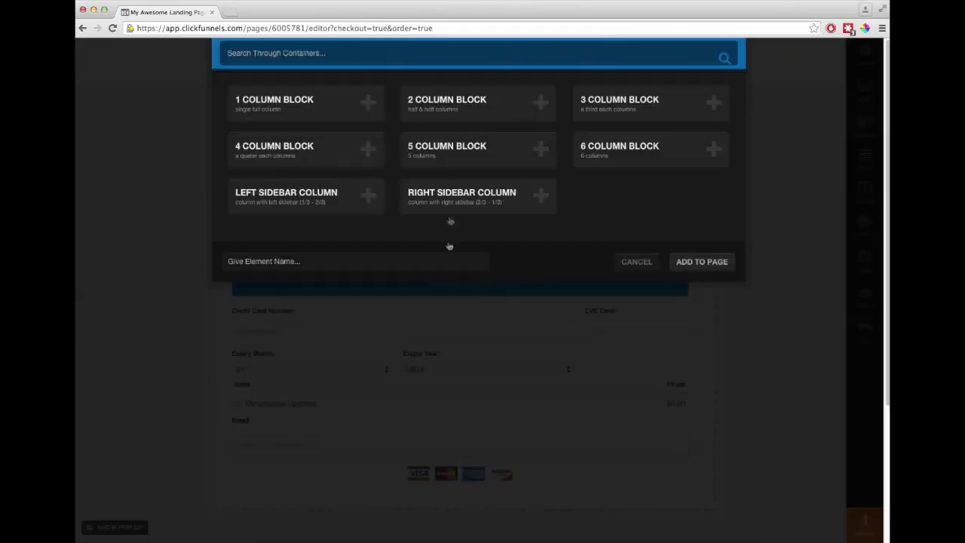
left_click(540, 102)
left_click(628, 481)
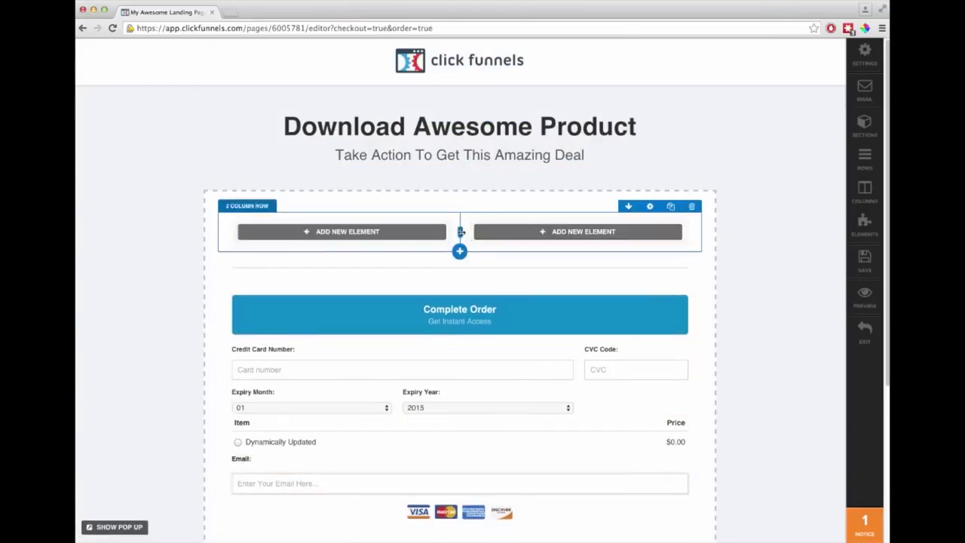
left_click_drag(473, 235, 499, 232)
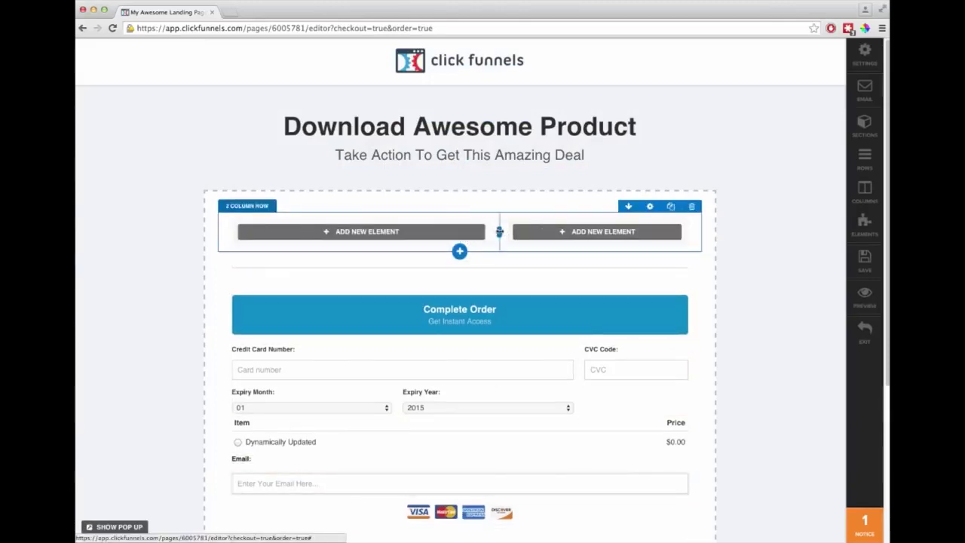
Add a video element to the left column of the new row and set its top margin to 0.
left_click(465, 232)
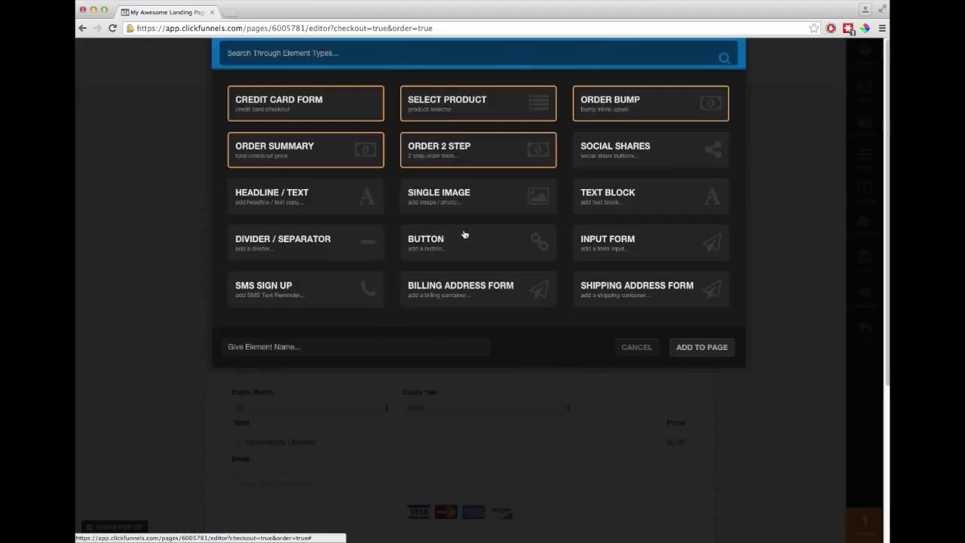
scroll(476, 257, "down", 3)
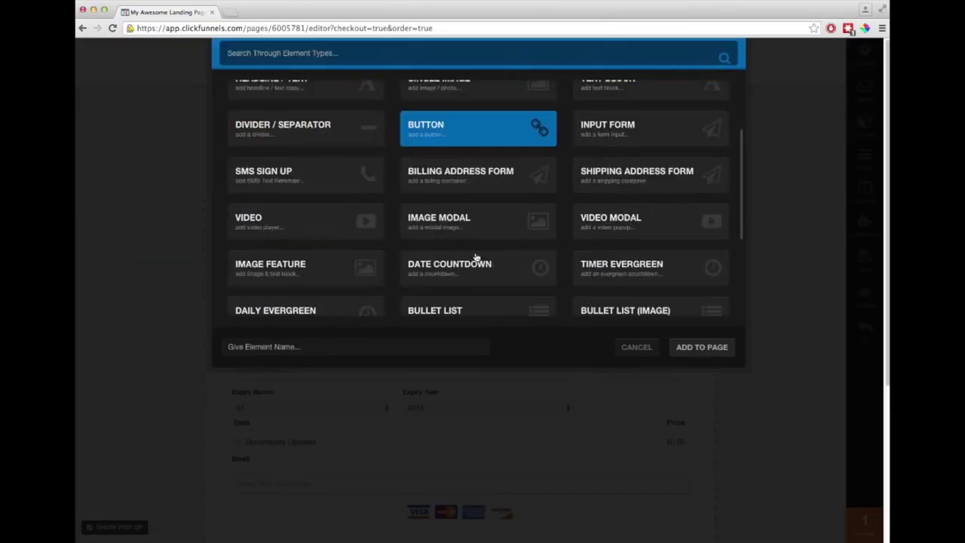
left_click(292, 232)
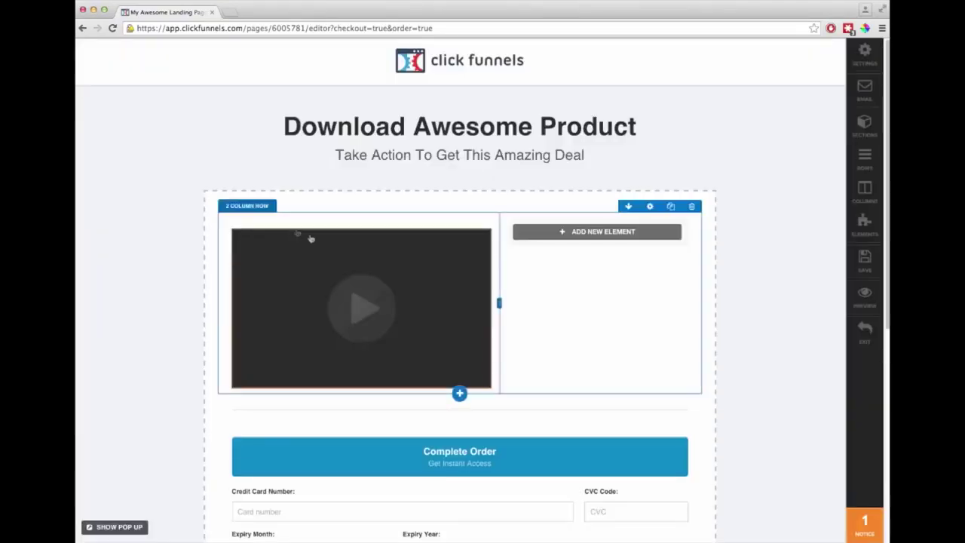
left_click_drag(740, 182, 728, 182)
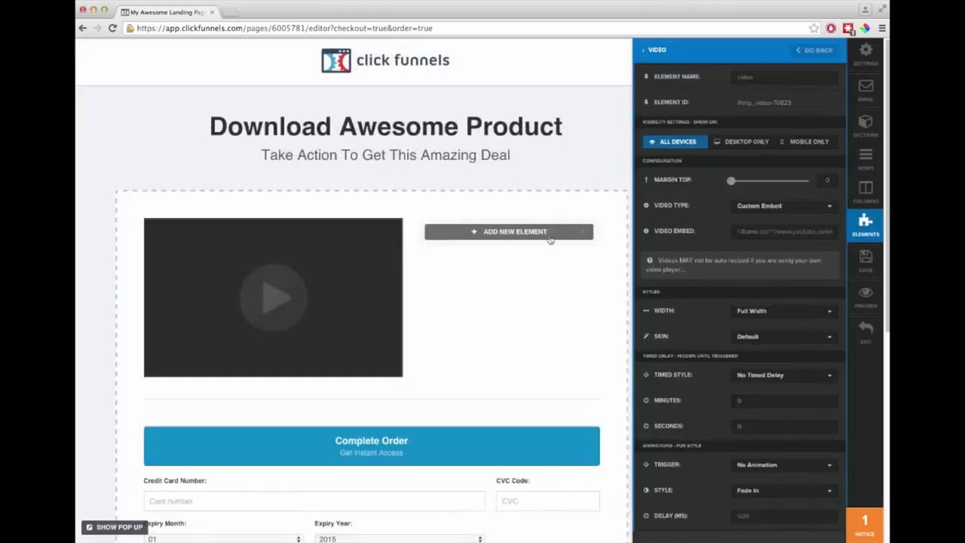
left_click(428, 274)
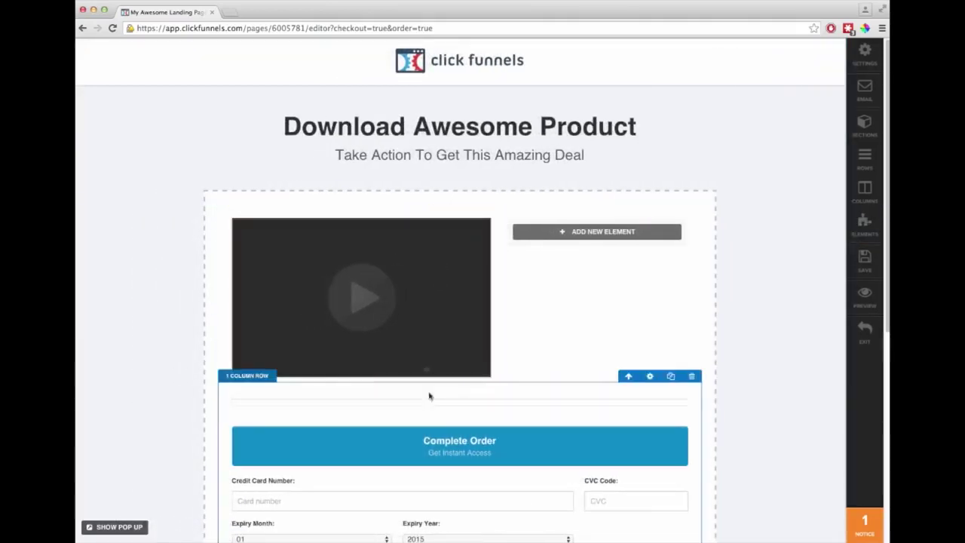
Move the item list, credit card fields, email field, Complete Order button and card logos into the right column beside the video.
left_click_drag(481, 456, 590, 252)
left_click_drag(441, 431, 500, 297)
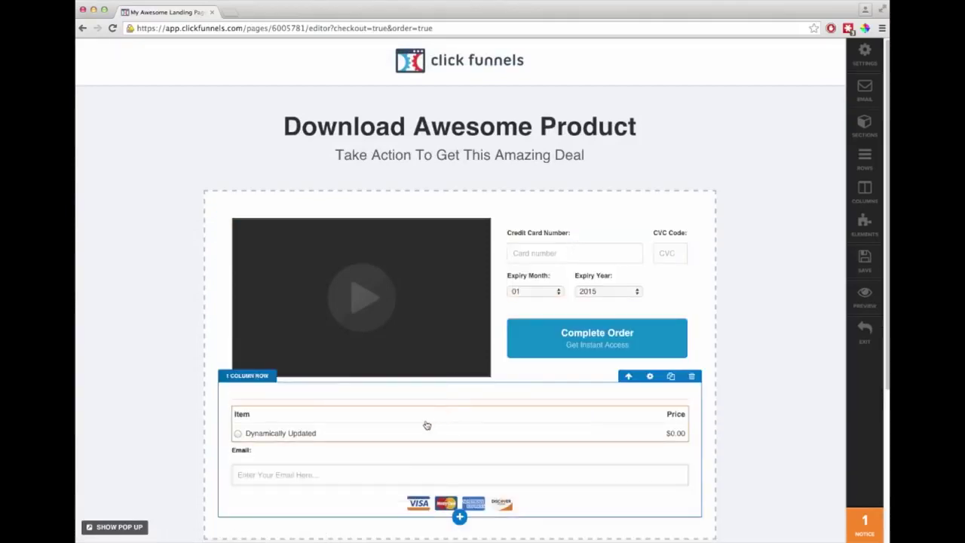
left_click_drag(356, 437, 567, 252)
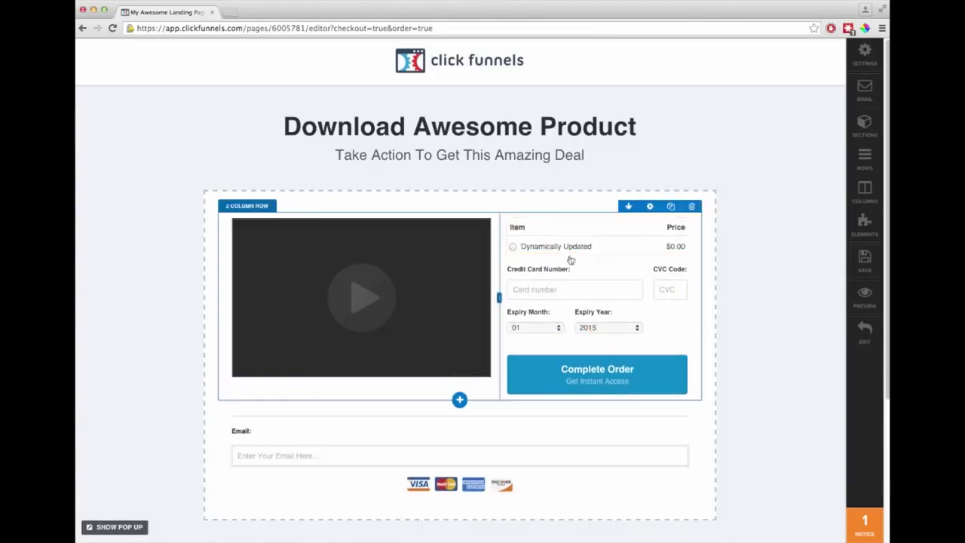
left_click_drag(497, 482, 579, 407)
left_click_drag(390, 490, 565, 349)
left_click_drag(241, 487, 533, 346)
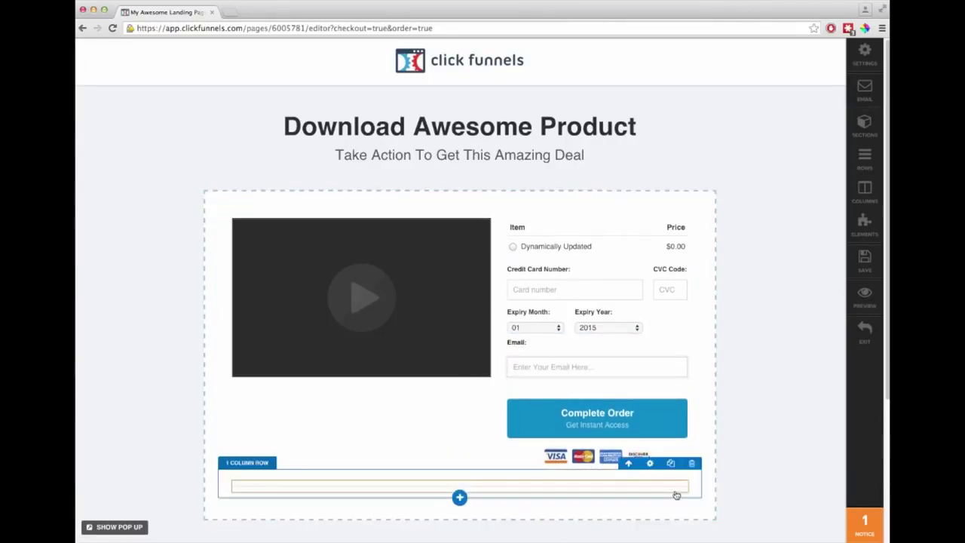
Add a two-column row at the end of the order section and move the 30 Day Guarantee and Secure Payment blocks into it.
scroll(637, 384, "down", 4)
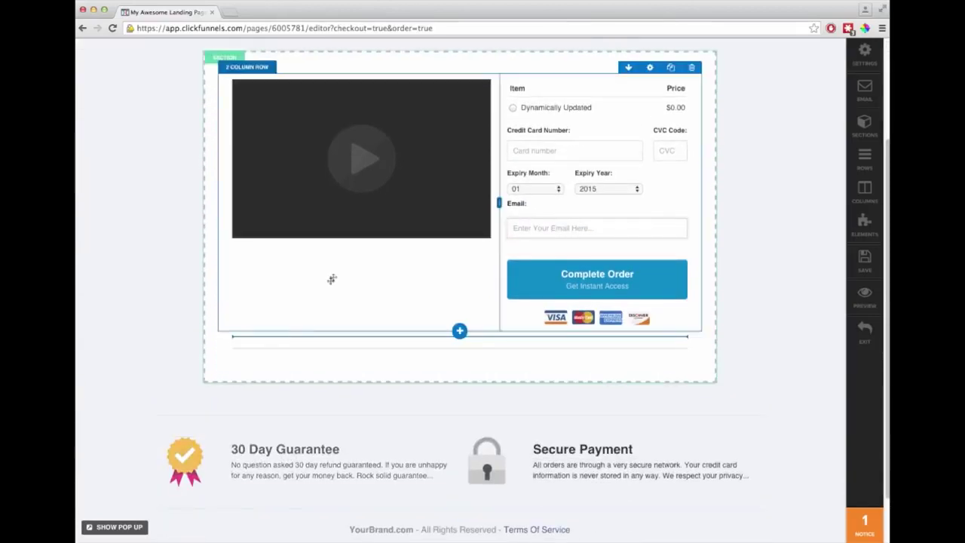
left_click_drag(341, 255, 392, 329)
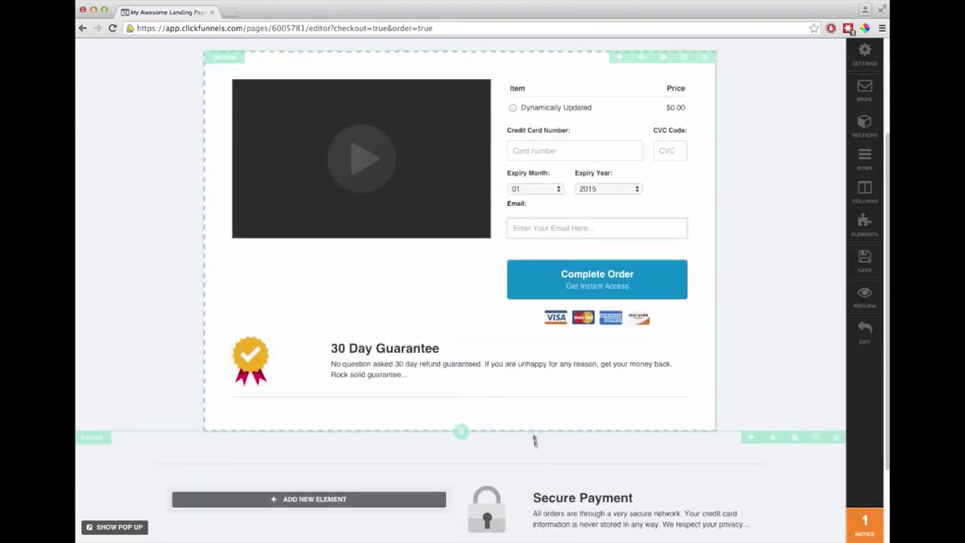
left_click(460, 408)
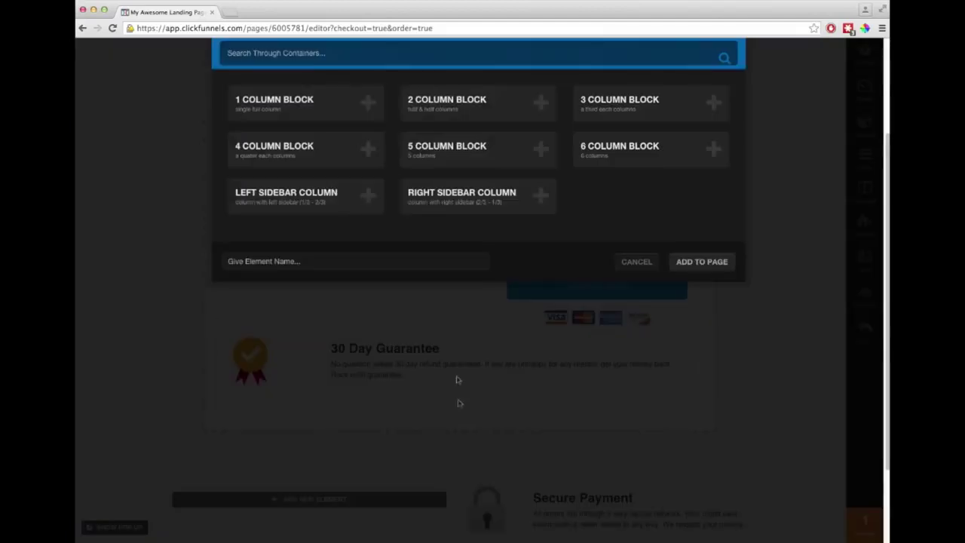
left_click(446, 98)
left_click_drag(398, 353, 377, 421)
left_click_drag(572, 520, 581, 379)
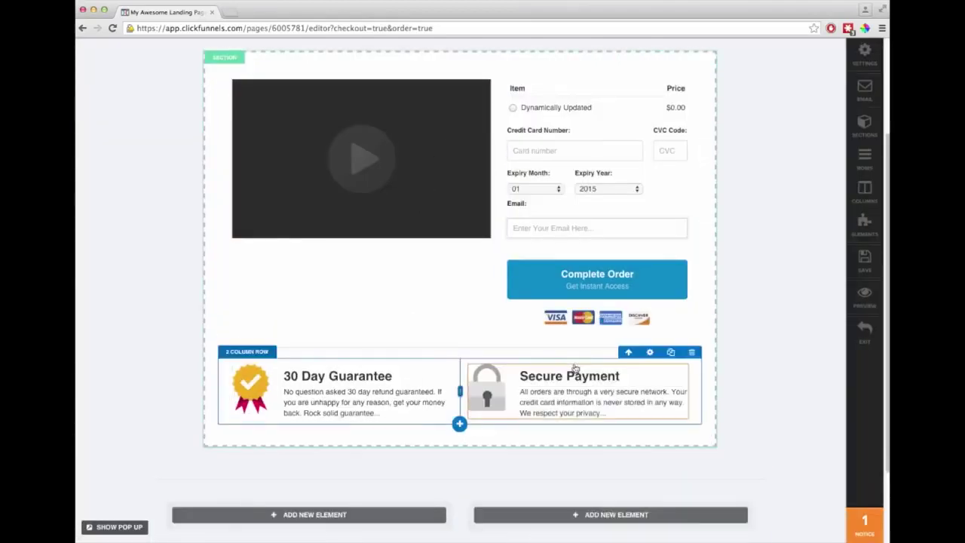
Delete the emptied two-column row from the footer section.
scroll(775, 494, "down", 2)
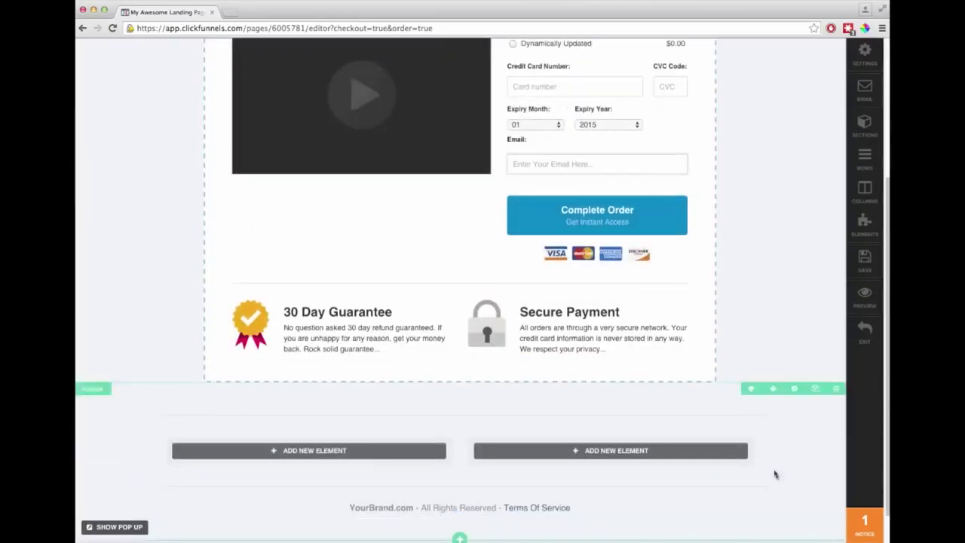
left_click(757, 410)
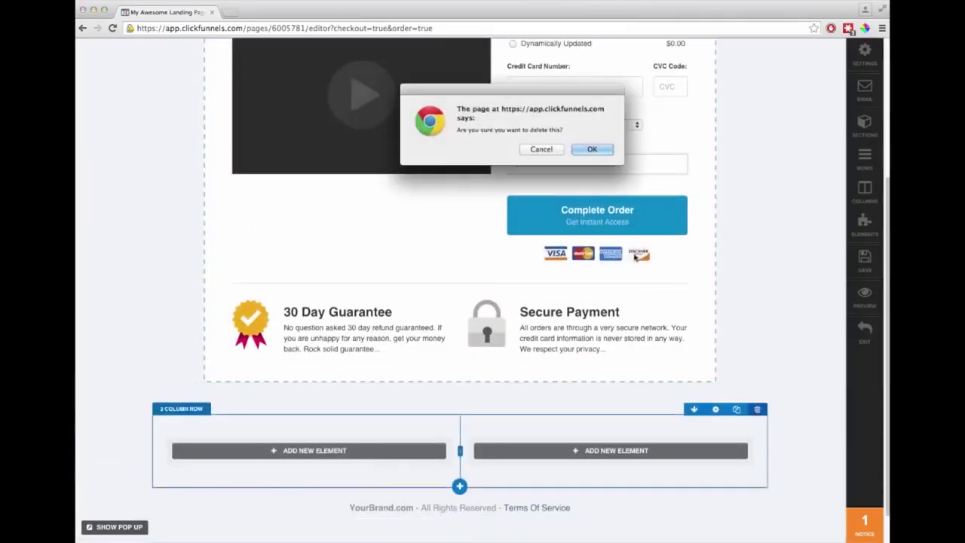
left_click(593, 151)
Add a Daily Evergreen countdown element beneath the video in the left column.
scroll(615, 327, "up", 5)
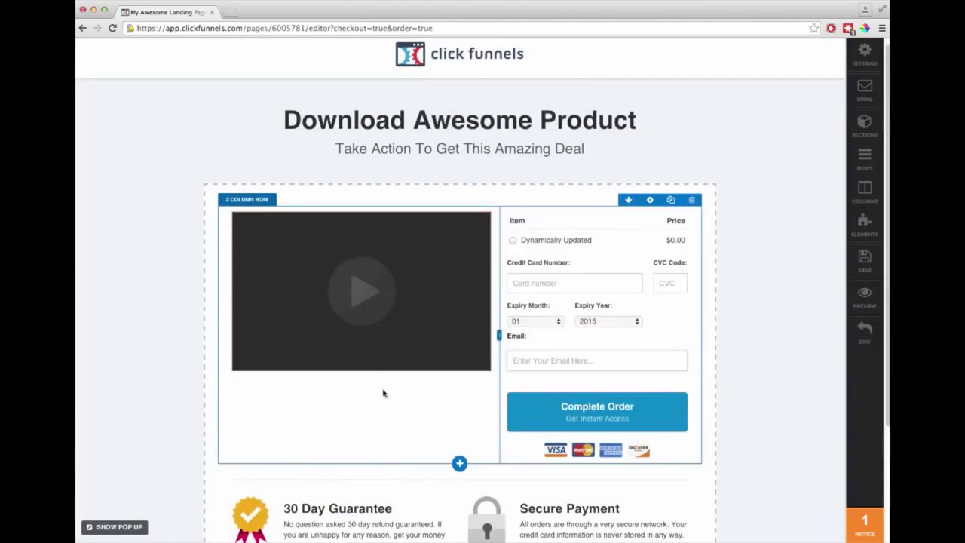
left_click(361, 372)
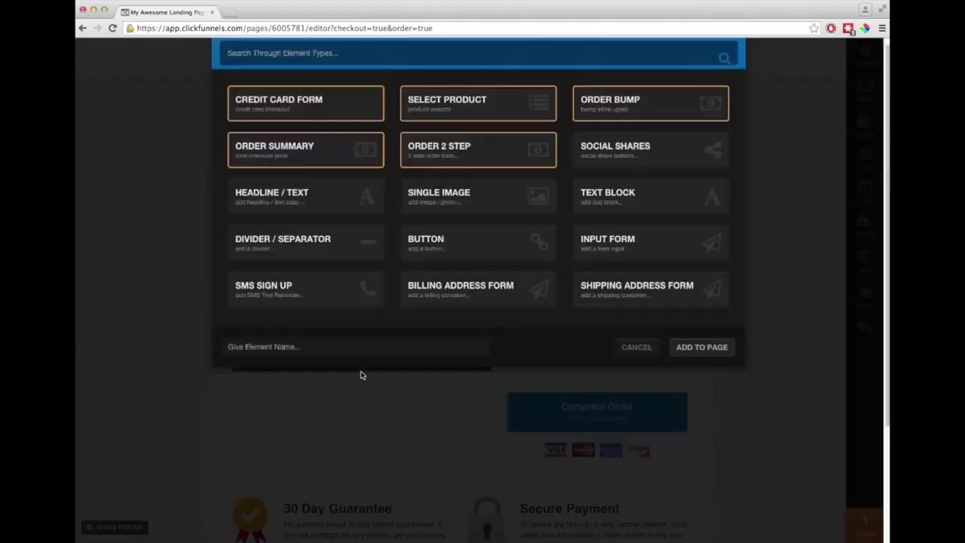
left_click(469, 235)
scroll(466, 239, "down", 3)
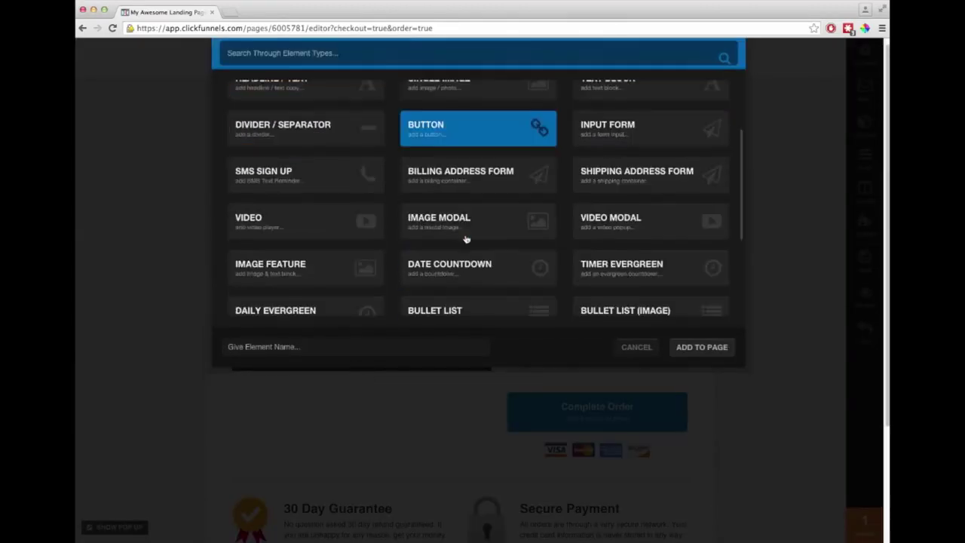
scroll(466, 239, "down", 3)
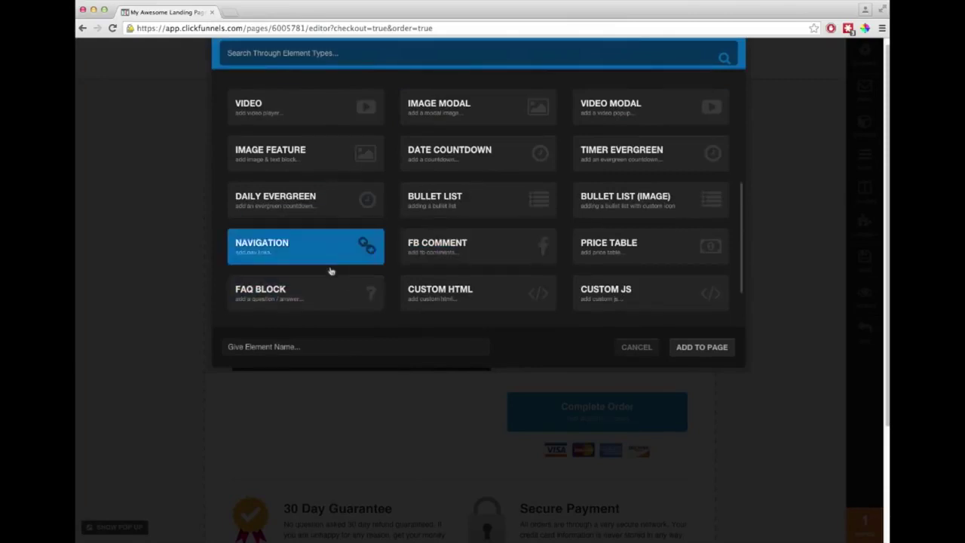
scroll(364, 221, "down", 2)
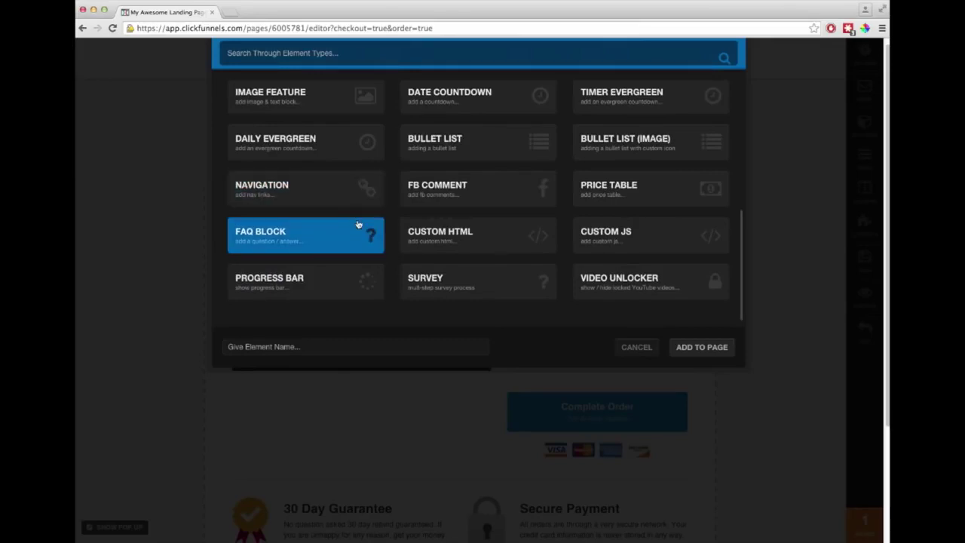
left_click(307, 141)
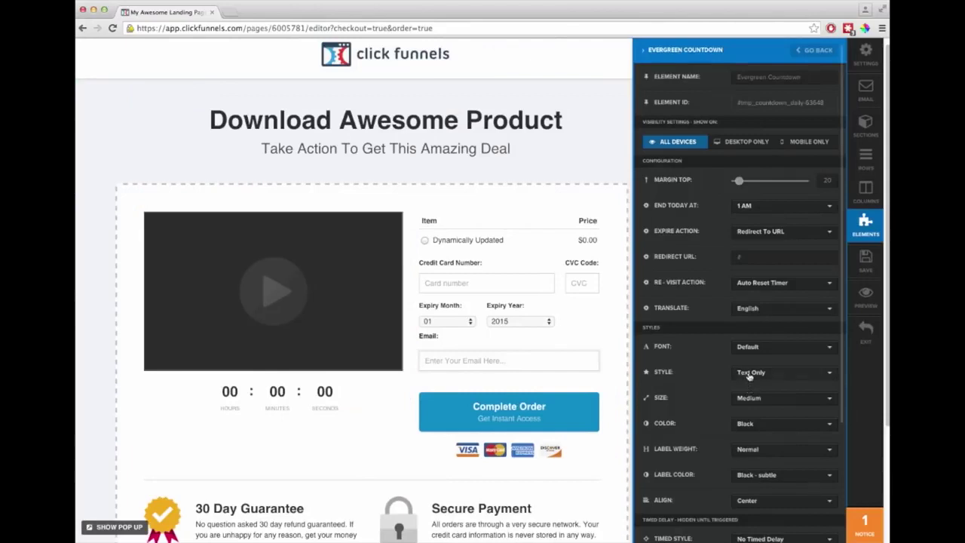
Set the countdown's style to Circle Line and its size to Large.
left_click(749, 373)
left_click(750, 405)
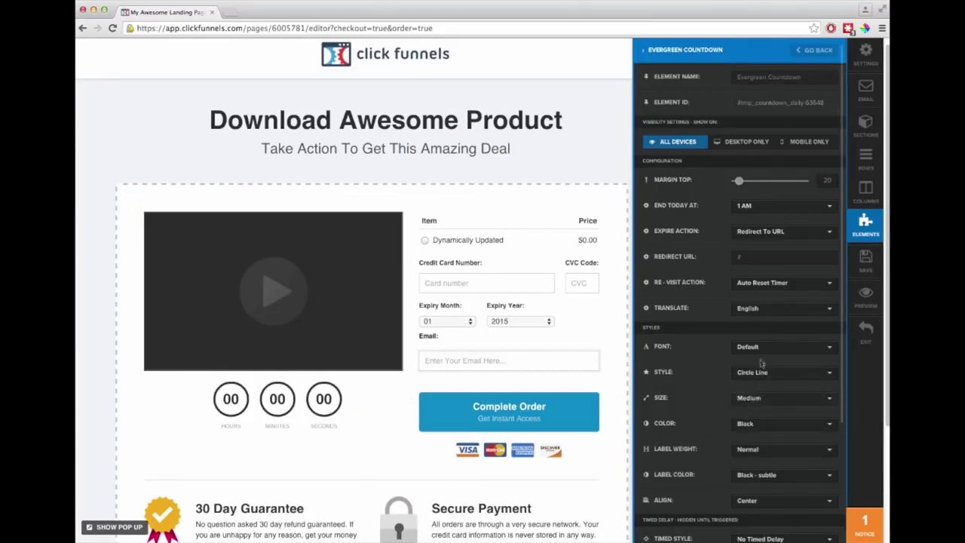
left_click(759, 399)
left_click(757, 446)
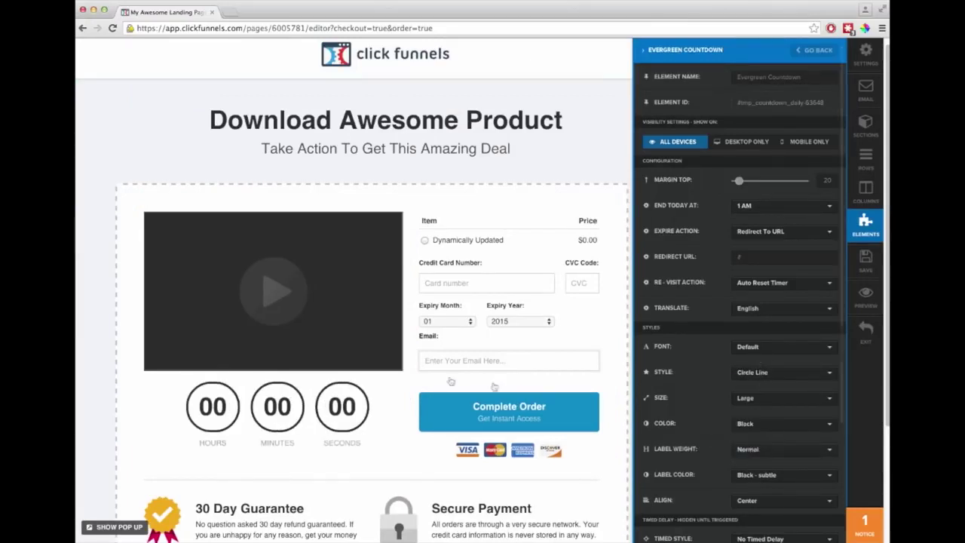
left_click(349, 406)
Add a one-column row beneath the video and order form row and insert a progress bar in it.
scroll(741, 391, "up", 1)
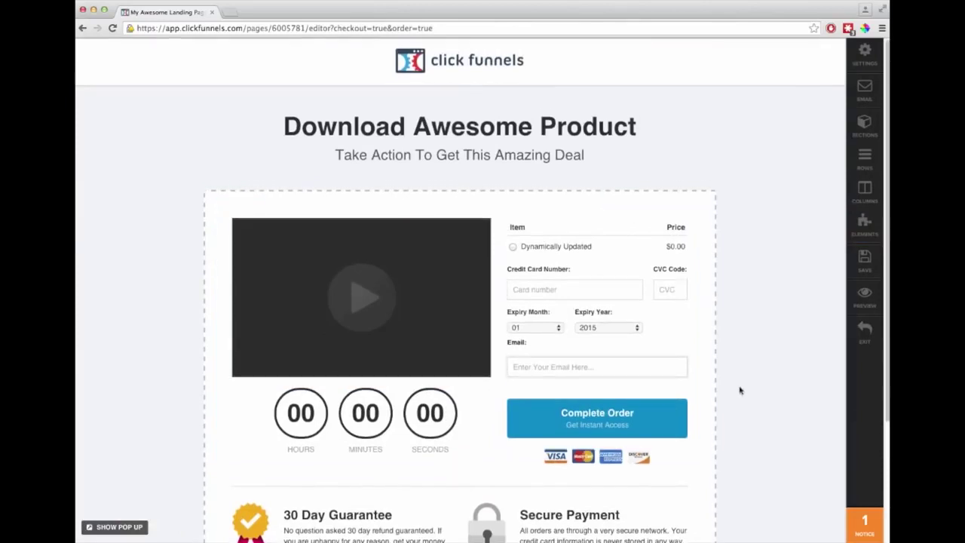
scroll(740, 391, "down", 3)
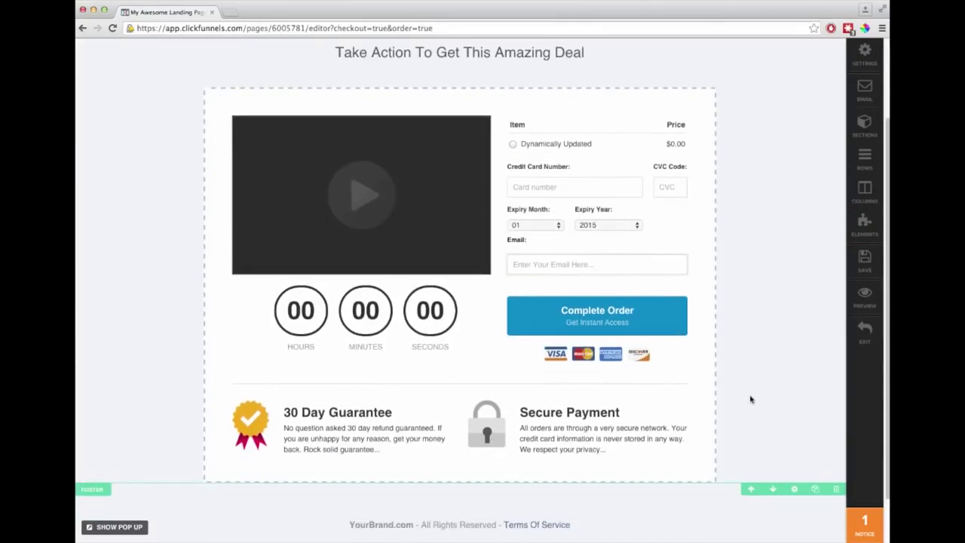
scroll(750, 400, "up", 3)
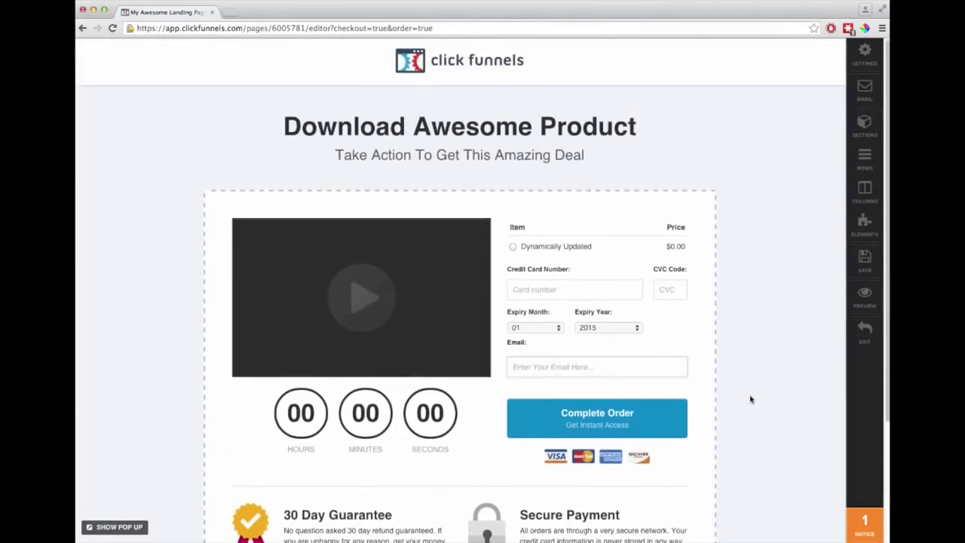
left_click(460, 470)
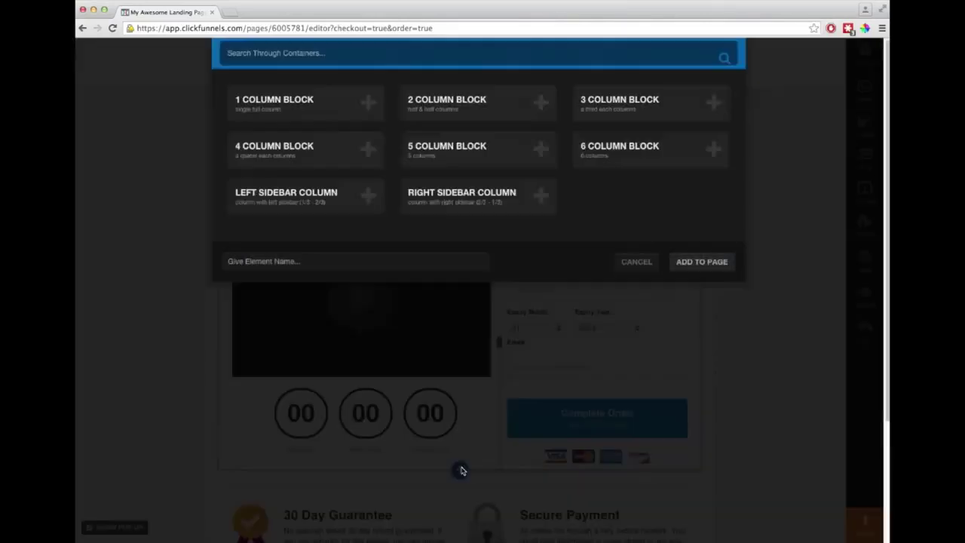
left_click(306, 113)
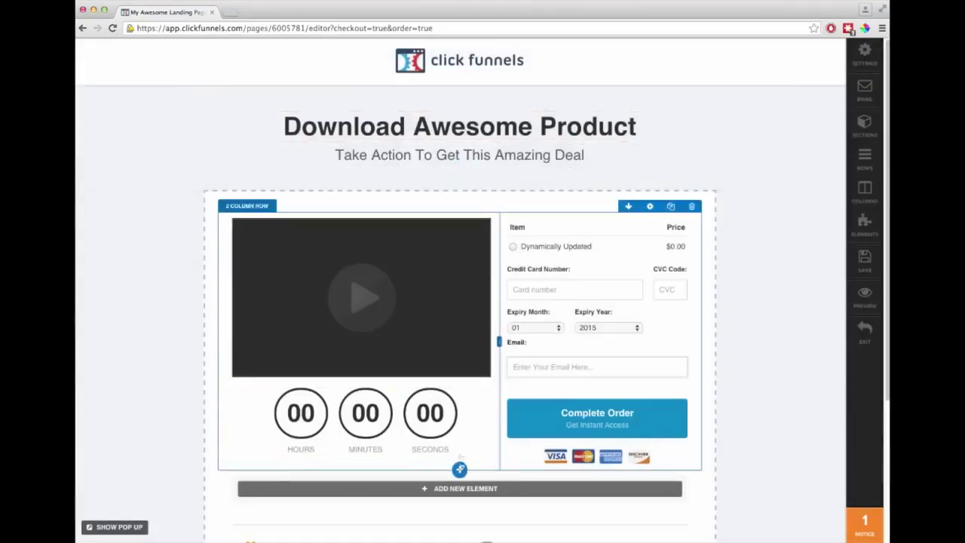
left_click(465, 489)
scroll(426, 238, "down", 5)
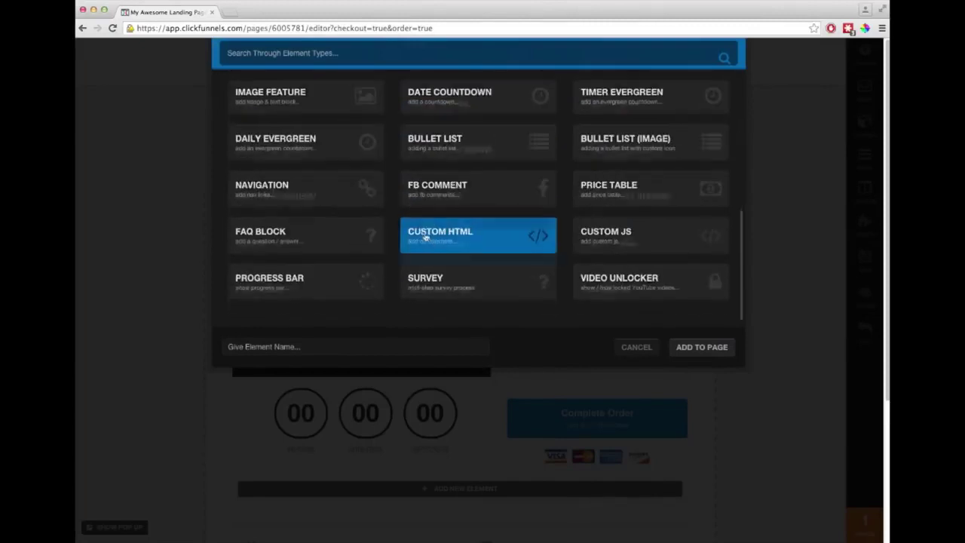
double_click(320, 284)
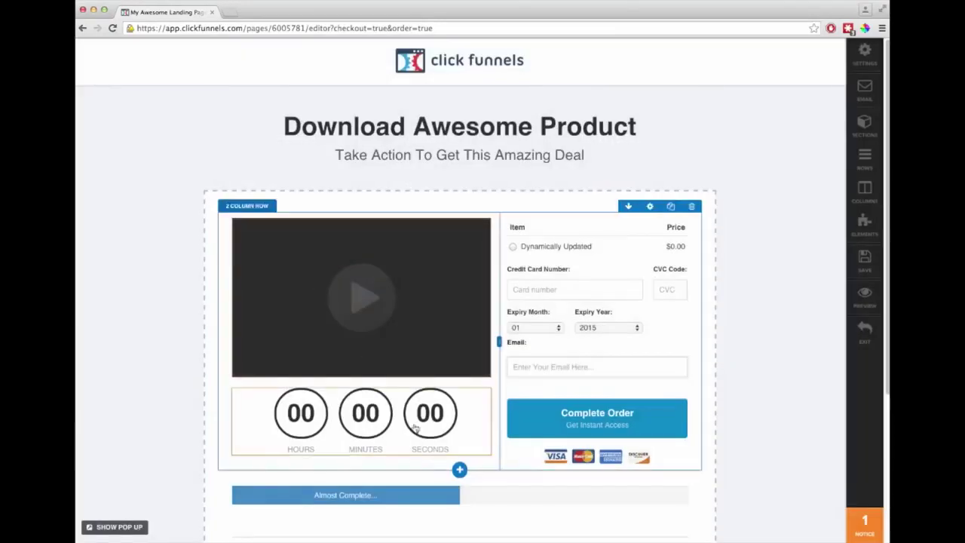
Set the progress bar's percent width to 85 Percent and its style to Stripes.
left_click(445, 495)
left_click(756, 302)
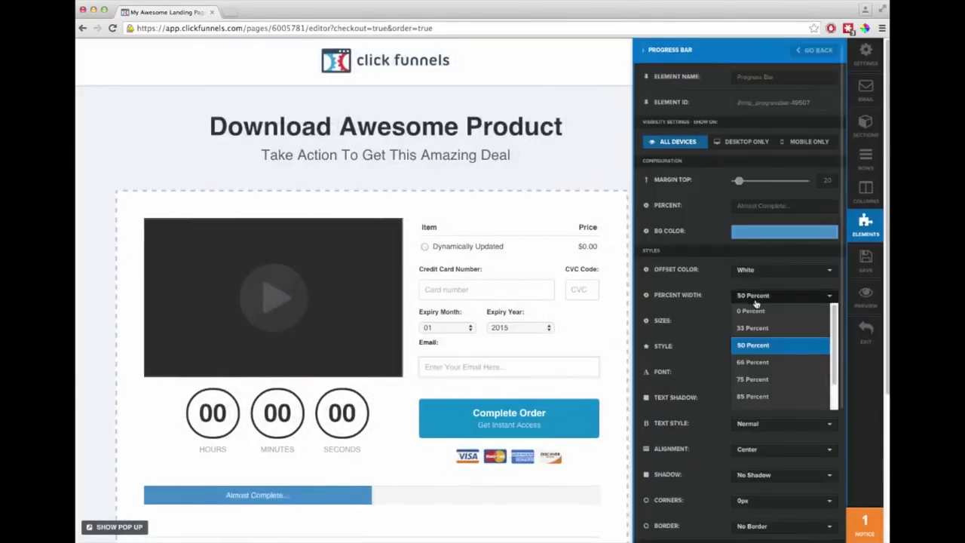
left_click(760, 394)
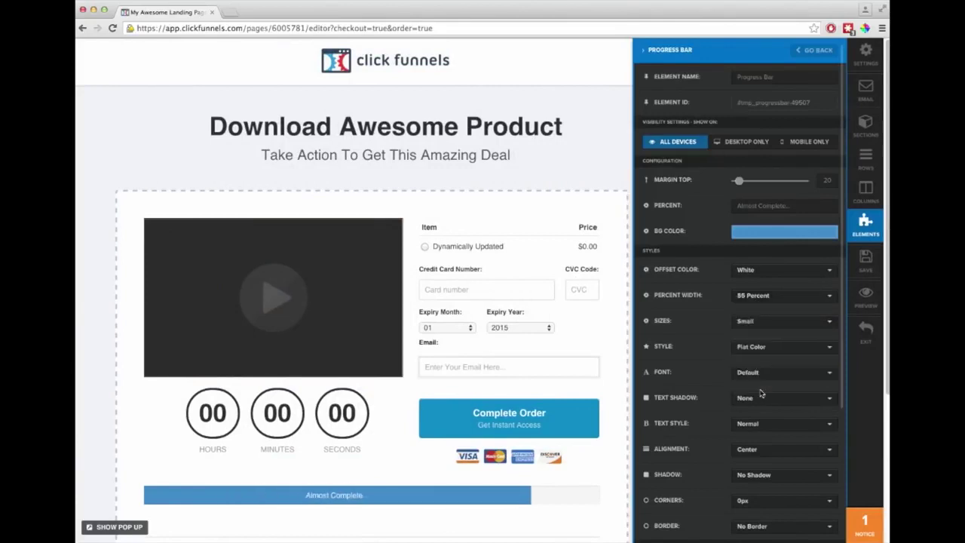
left_click(759, 348)
left_click(759, 433)
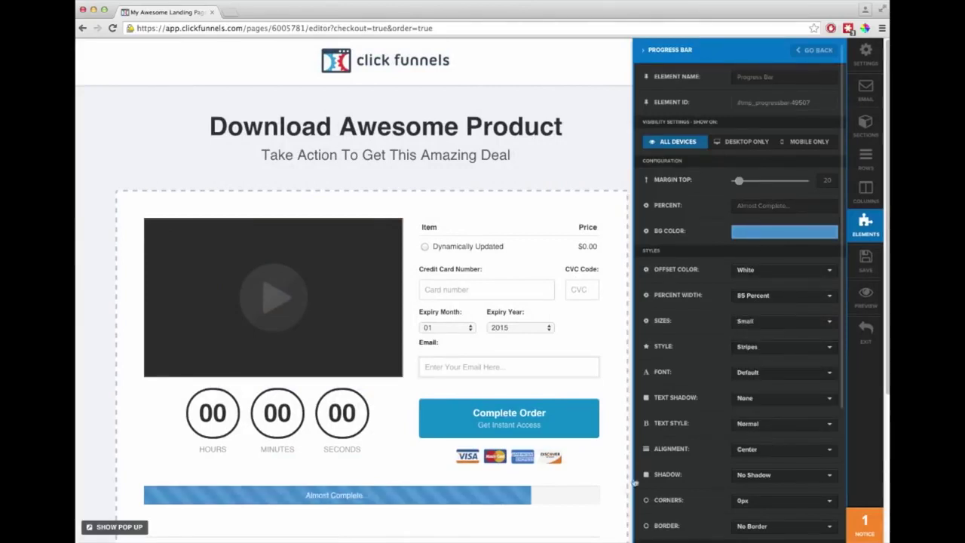
left_click(587, 506)
Place the progress bar's row above the video and order form row and set the bar's top margin to 0.
left_click_drag(601, 500, 577, 490)
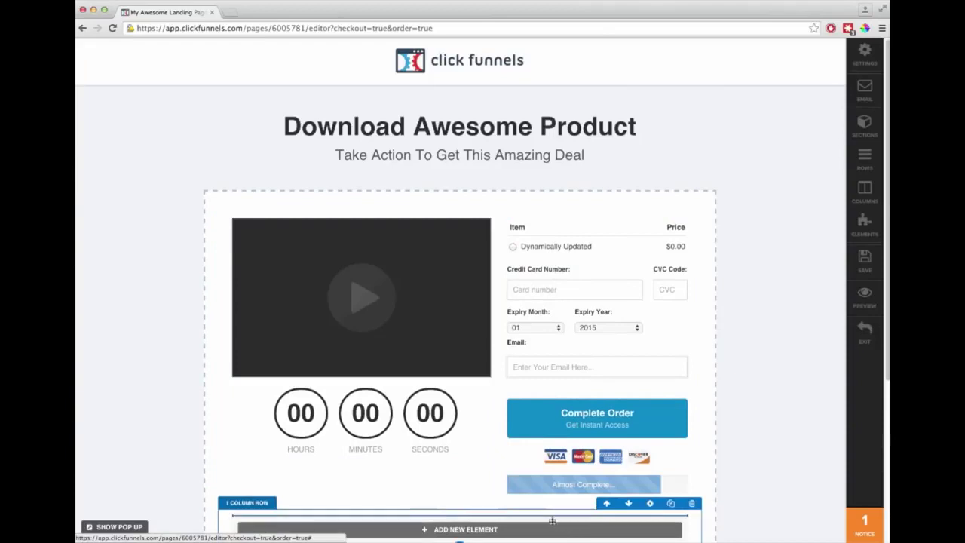
left_click(607, 465)
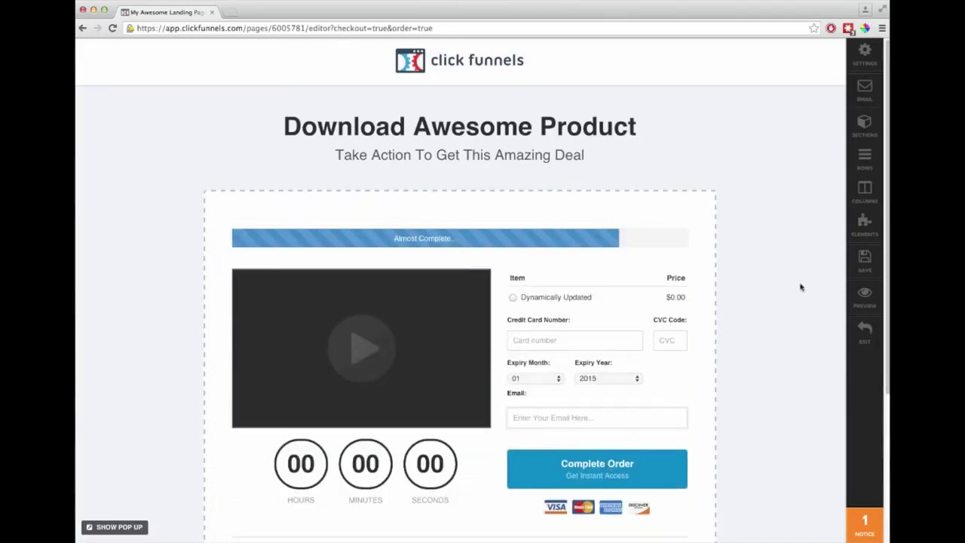
left_click(683, 237)
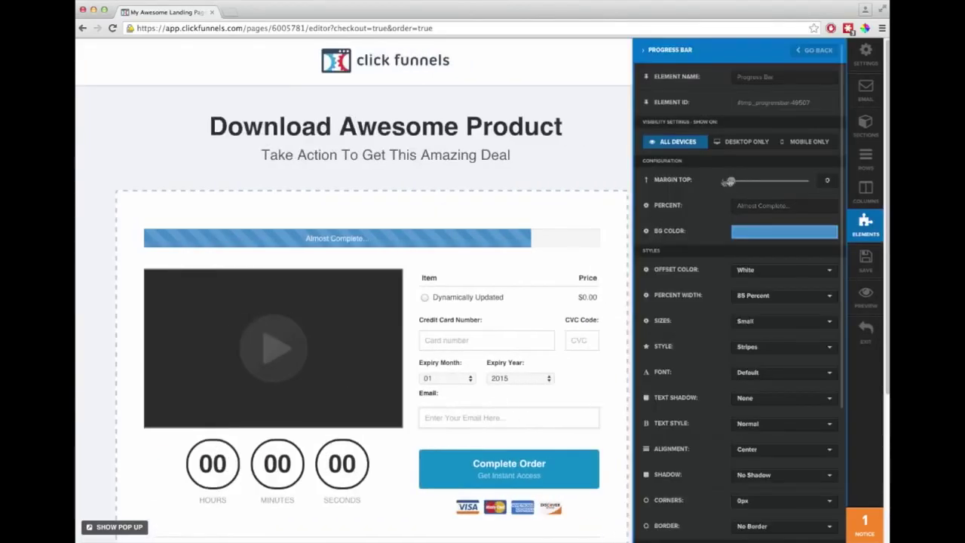
left_click(586, 189)
Try the progress bar beneath the subheadline with a larger top margin, and return it to its row above the video.
left_click_drag(621, 236, 558, 155)
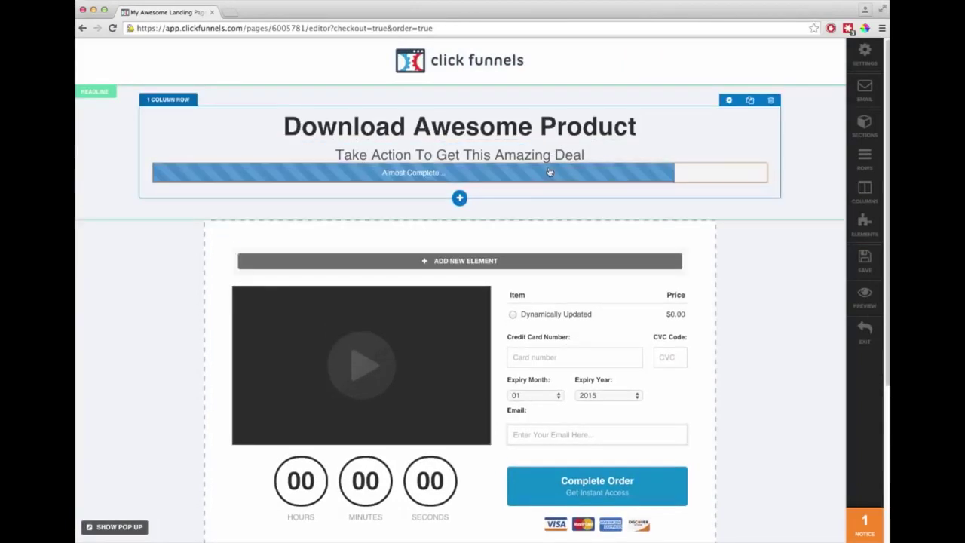
left_click(664, 180)
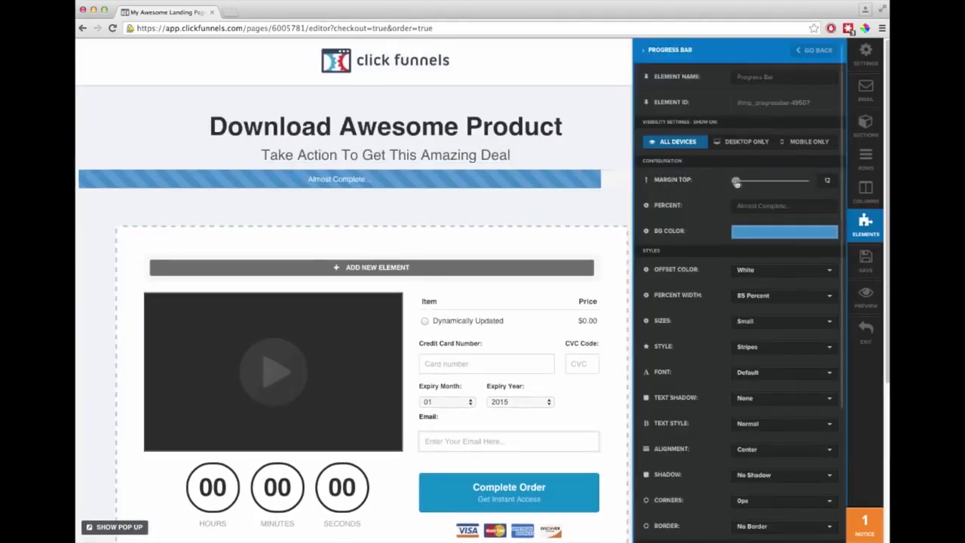
left_click(605, 198)
left_click_drag(641, 213, 702, 257)
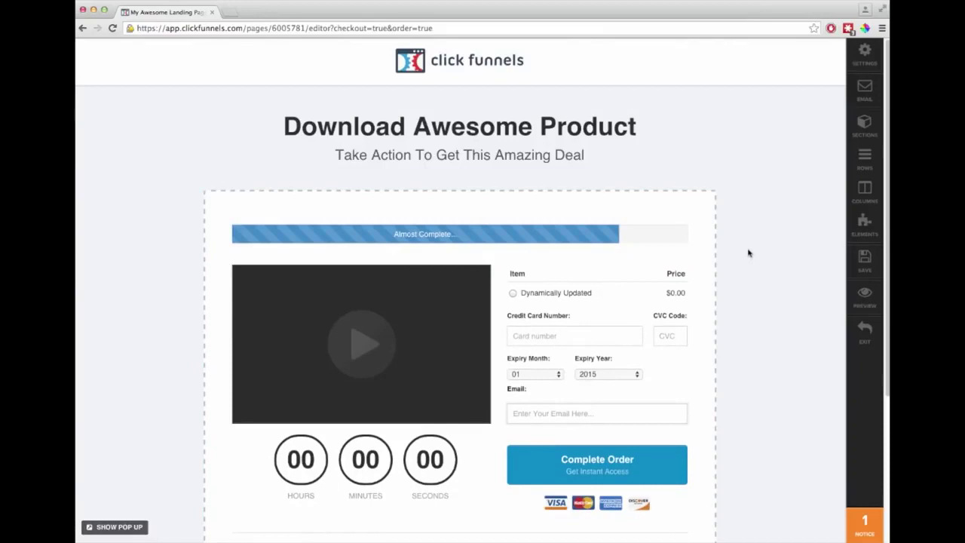
scroll(777, 279, "down", 5)
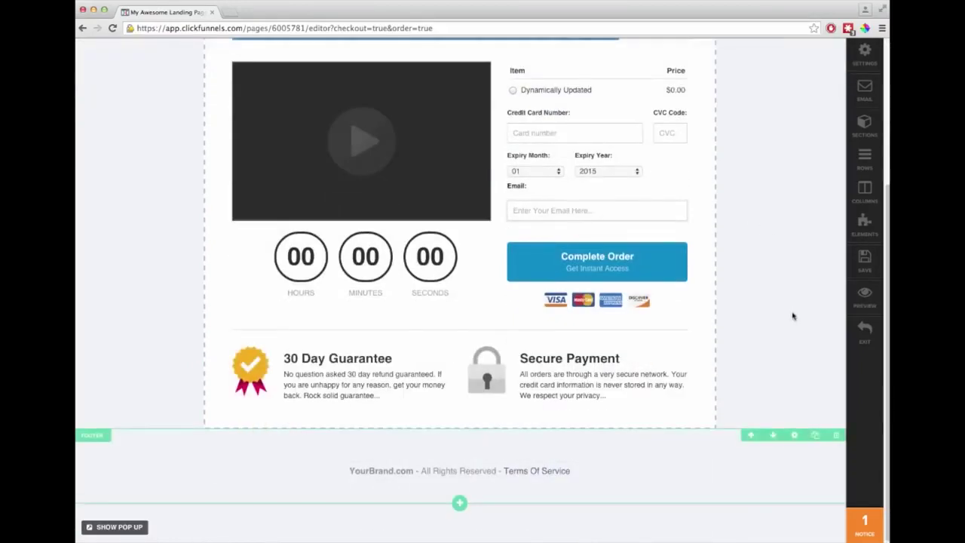
scroll(791, 319, "up", 5)
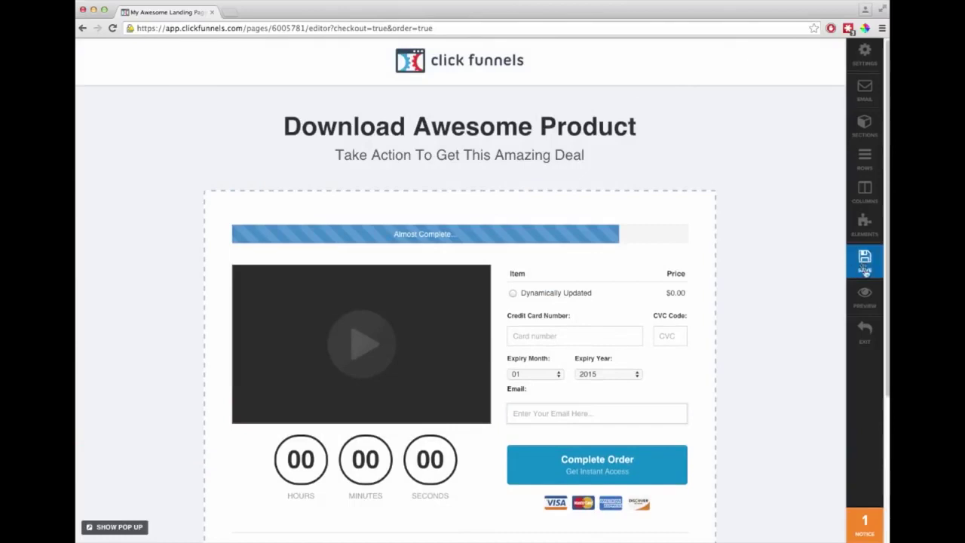
Preview the order form page, check its progress bar, video, timer, payment form and guarantee blocks, and close the preview.
scroll(784, 271, "down", 1)
left_click(856, 296)
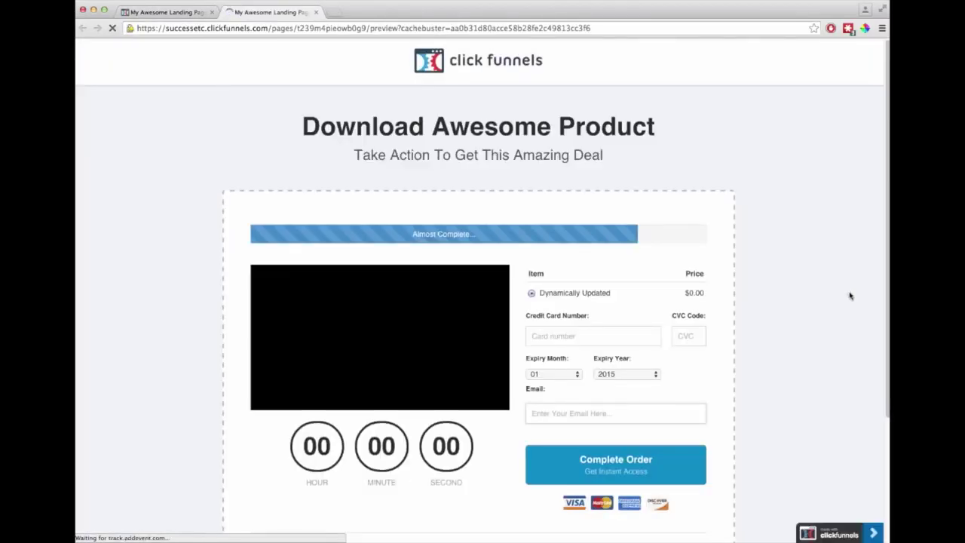
scroll(846, 297, "down", 4)
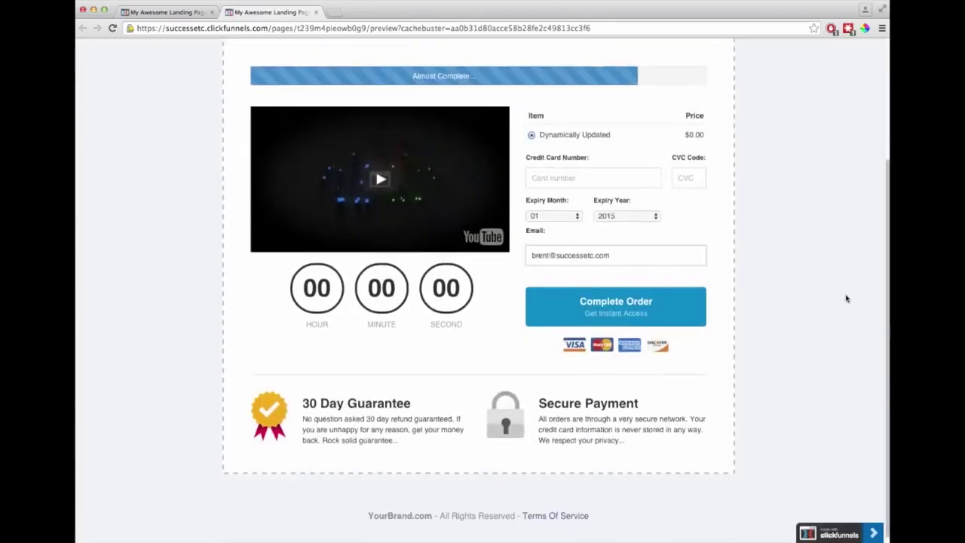
scroll(846, 299, "up", 4)
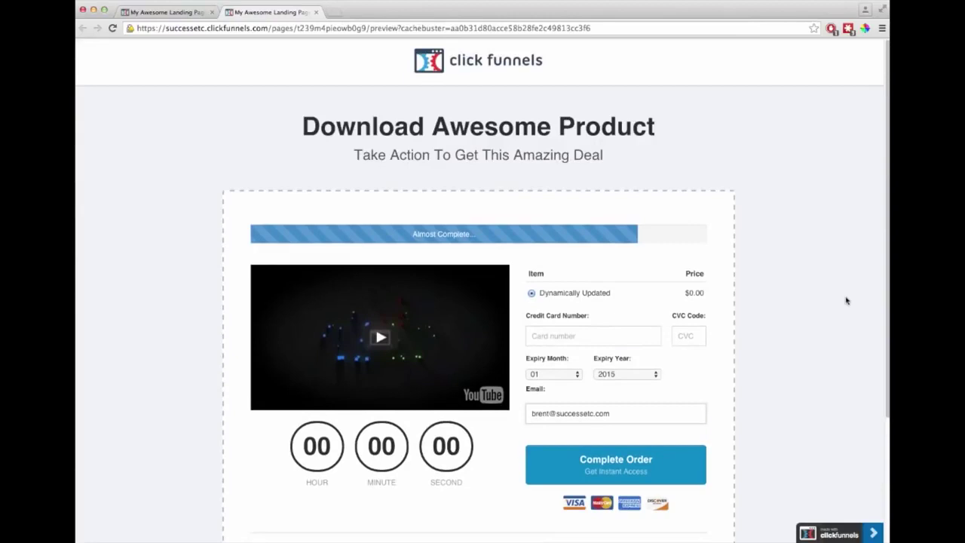
key("super+w")
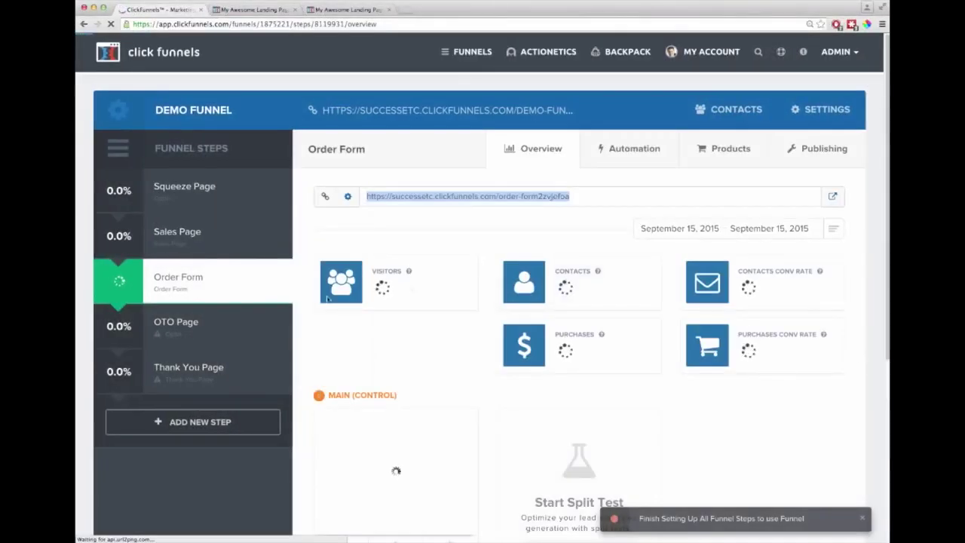
Create the OTO Page funnel step from the One Click Upsell (OTO) template OTO Page 2.
left_click(188, 323)
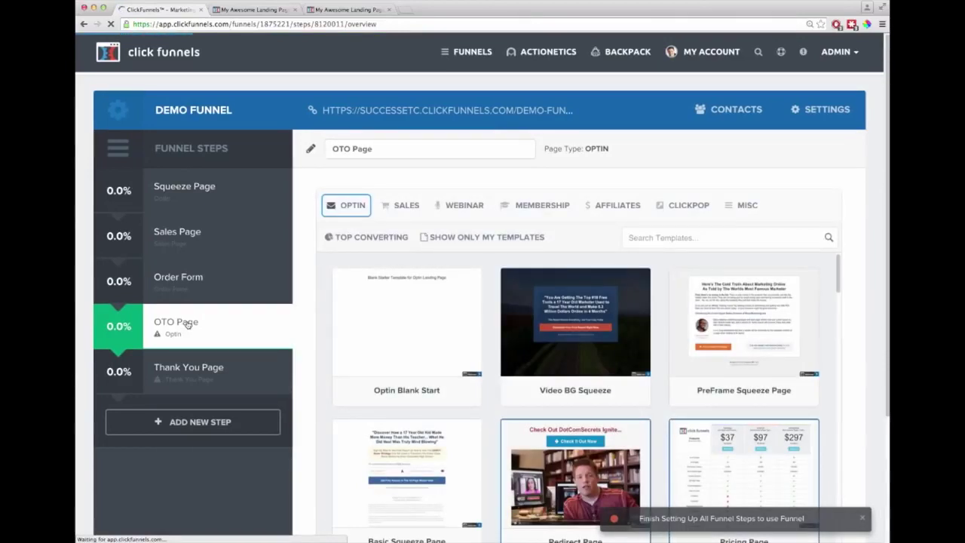
mouse_move(384, 289)
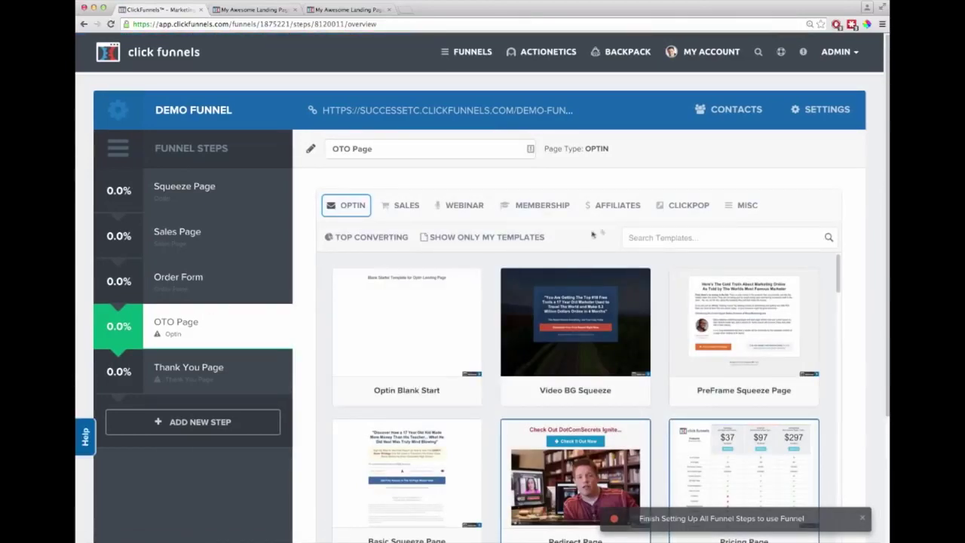
mouse_move(412, 208)
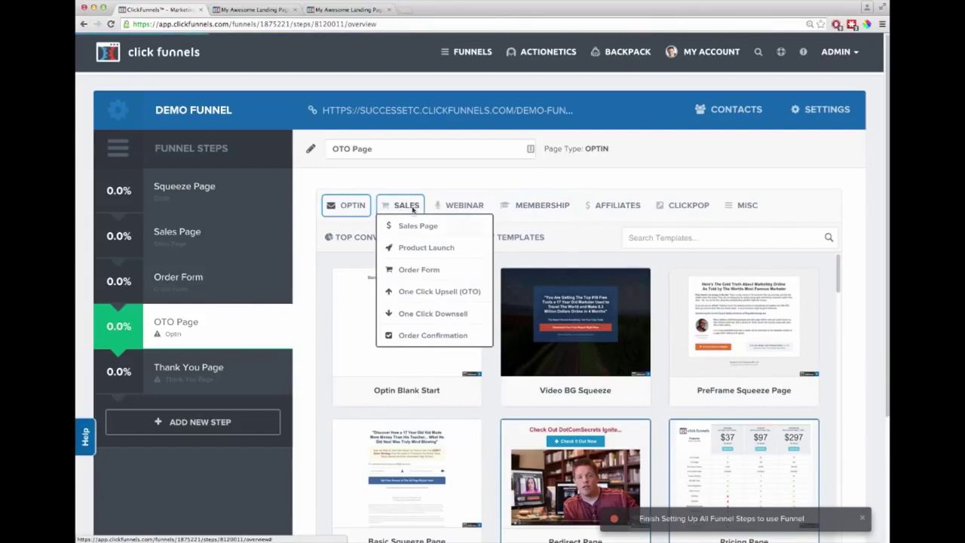
left_click(453, 291)
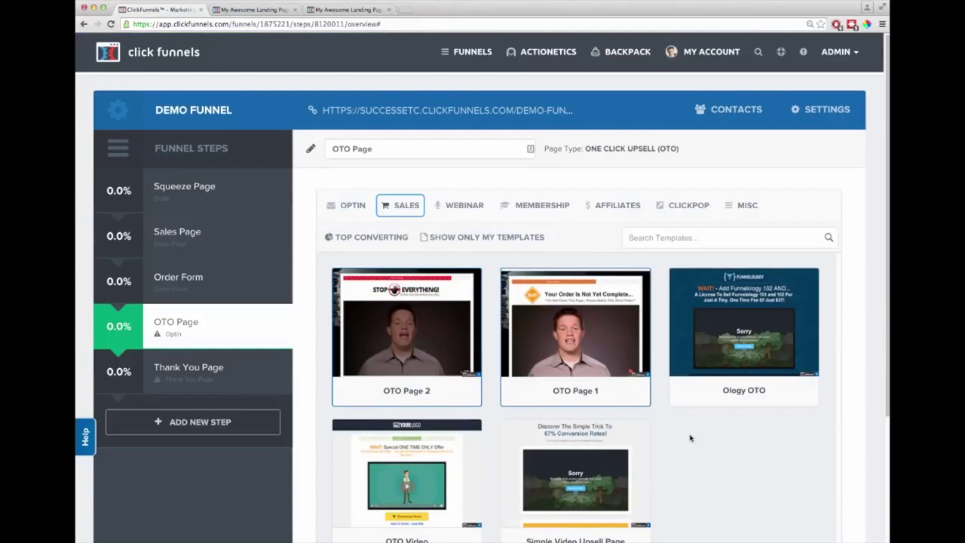
mouse_move(425, 326)
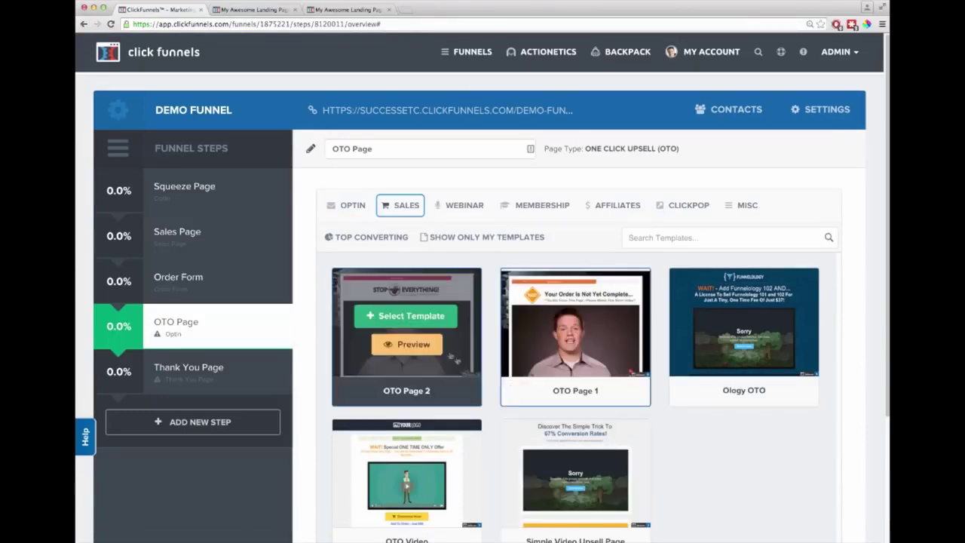
left_click(416, 317)
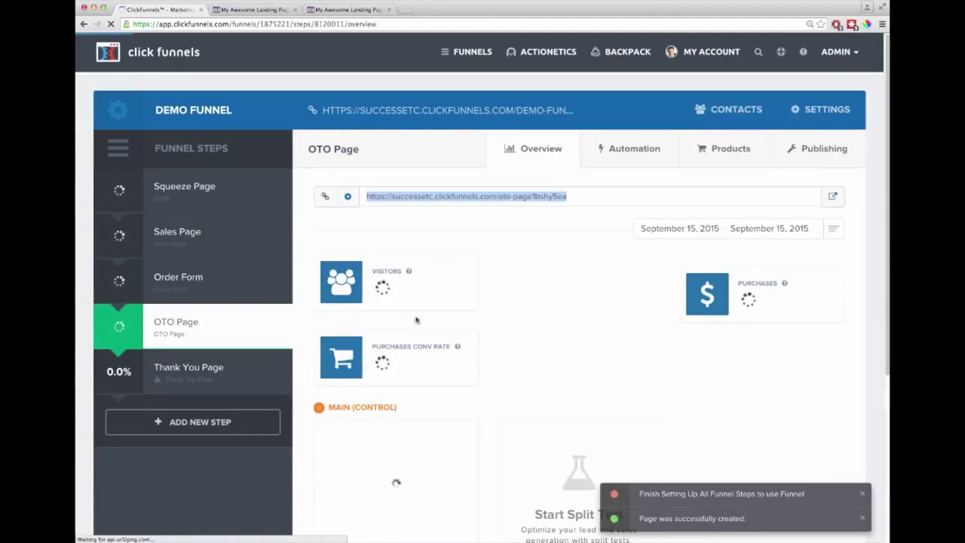
scroll(484, 398, "down", 2)
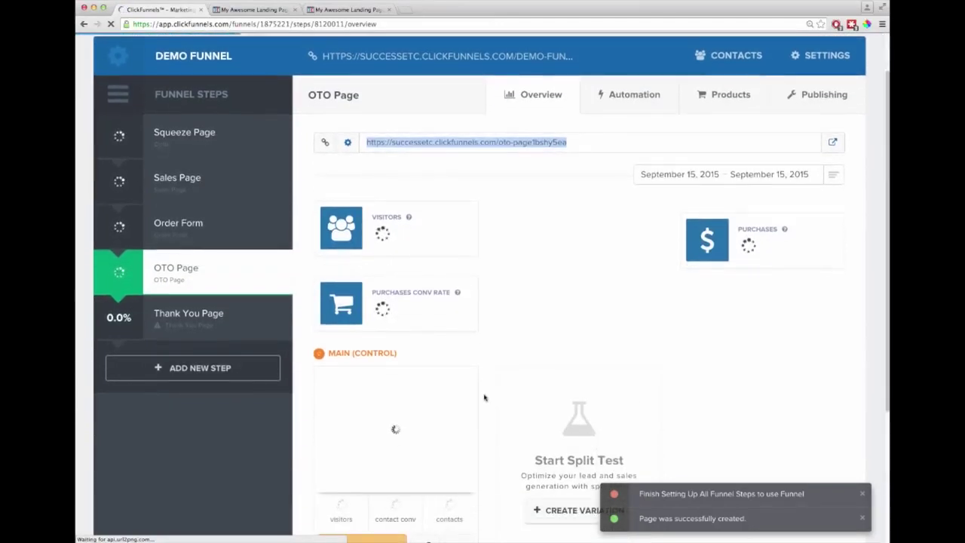
scroll(484, 398, "down", 1)
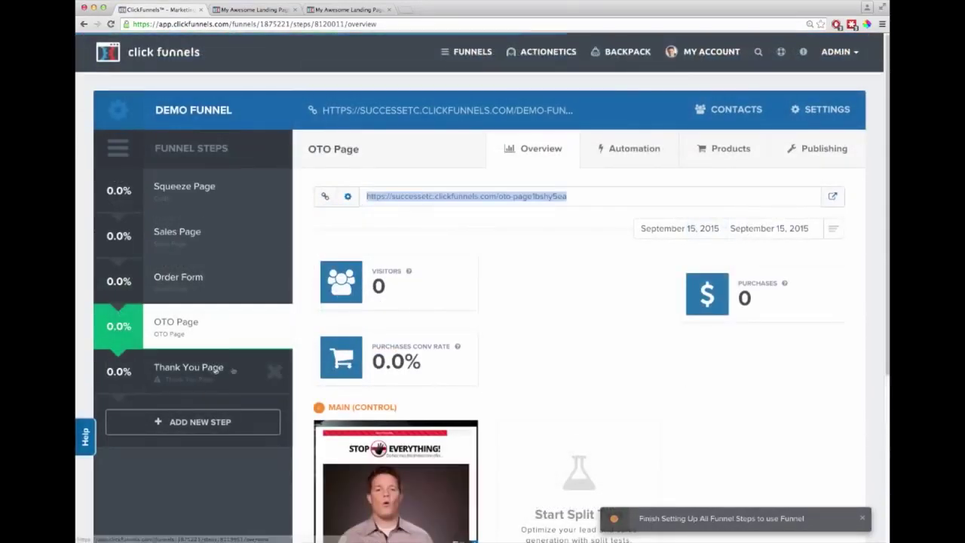
Create the Thank You Page funnel step from a thank-you template in the Optin category and select the Squeeze Page step.
left_click(189, 370)
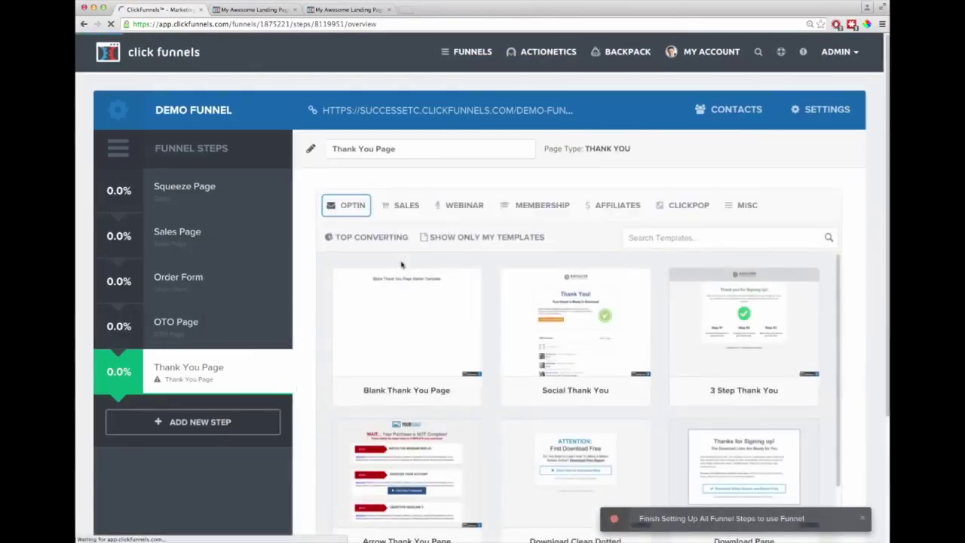
left_click(739, 209)
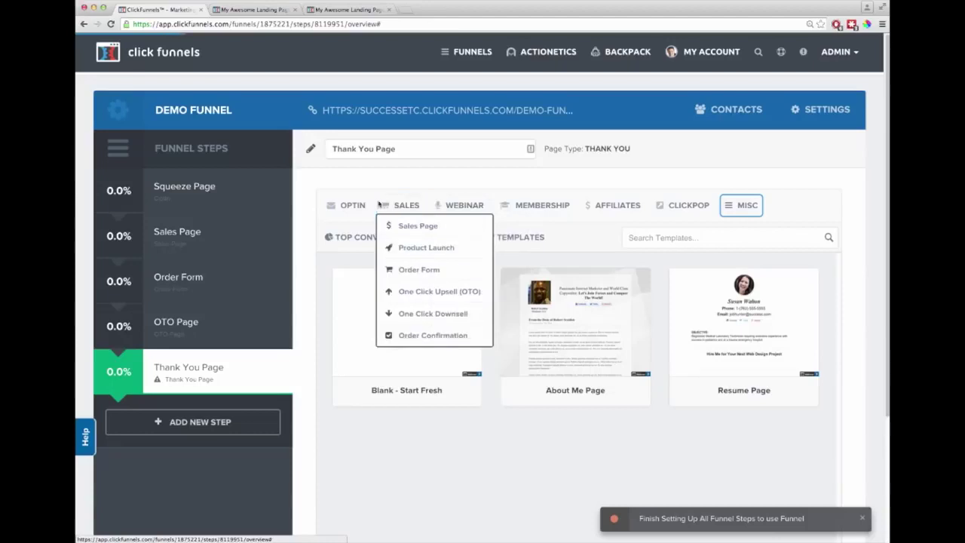
mouse_move(359, 205)
left_click(360, 273)
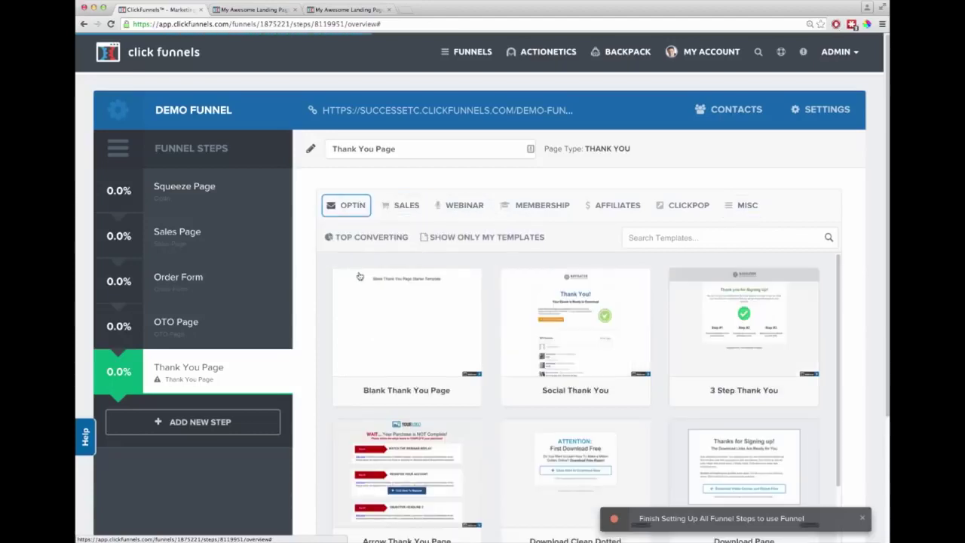
scroll(462, 358, "down", 1)
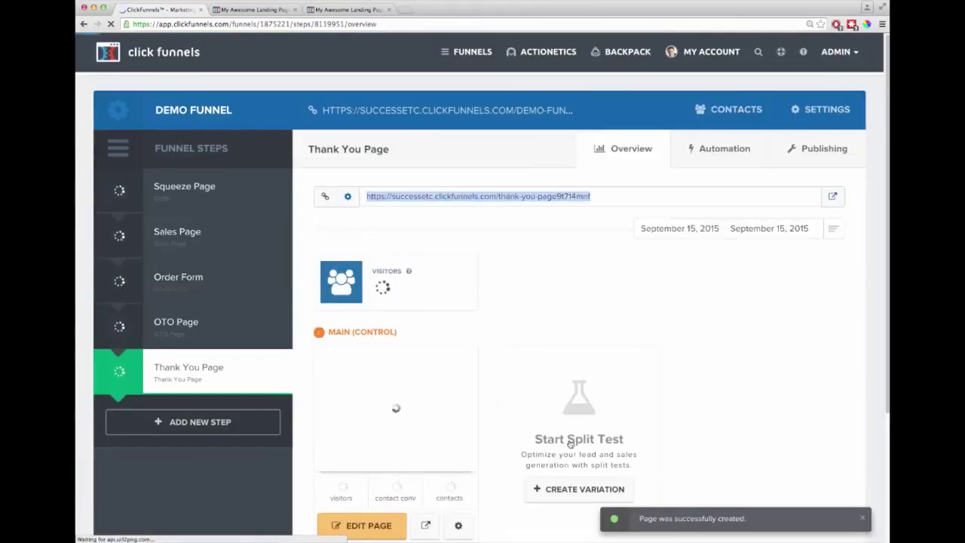
left_click(215, 187)
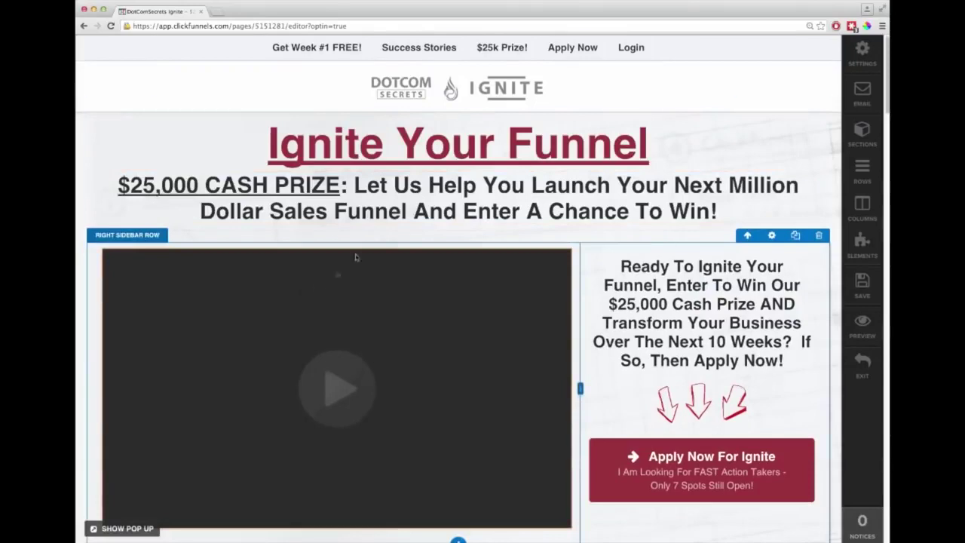
Try swapping the first two testimonial photos in the Ignite page's four-column row, and return them to their original columns.
scroll(420, 231, "down", 1)
scroll(420, 231, "down", 6)
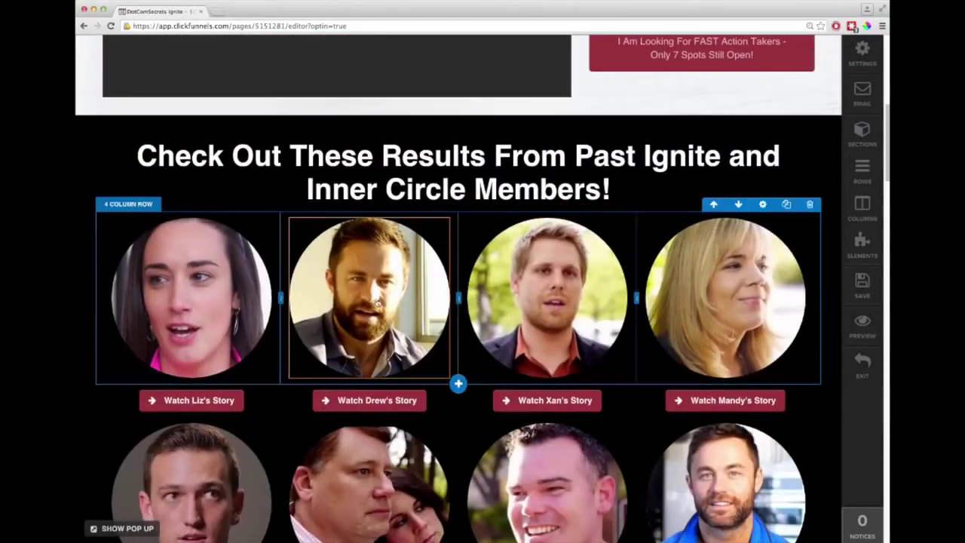
scroll(395, 303, "down", 3)
scroll(342, 289, "up", 2)
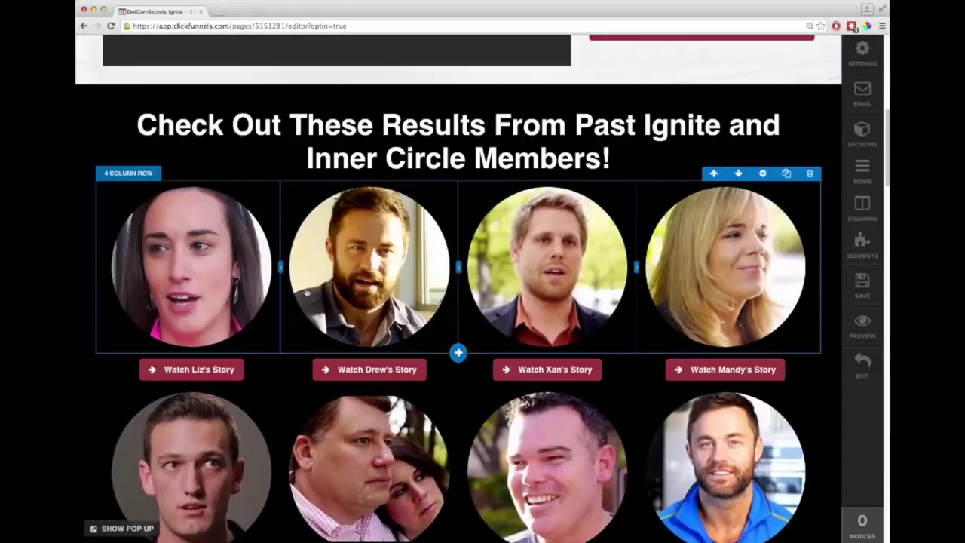
mouse_move(192, 268)
left_mouse_down()
mouse_move(372, 267)
mouse_move(369, 257)
left_mouse_up()
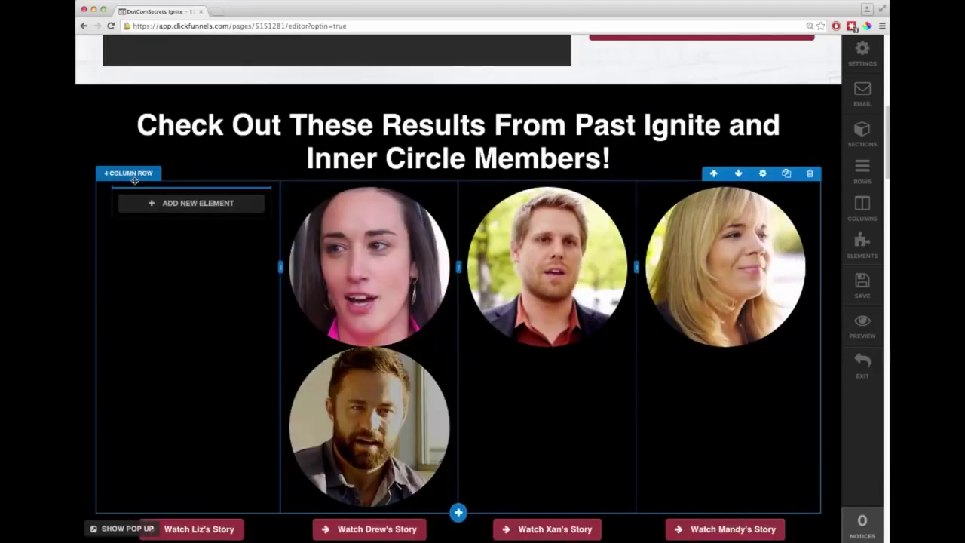
left_click_drag(135, 181, 162, 199)
left_click_drag(209, 252, 369, 241)
left_click_drag(375, 397, 185, 200)
scroll(265, 238, "up", 10)
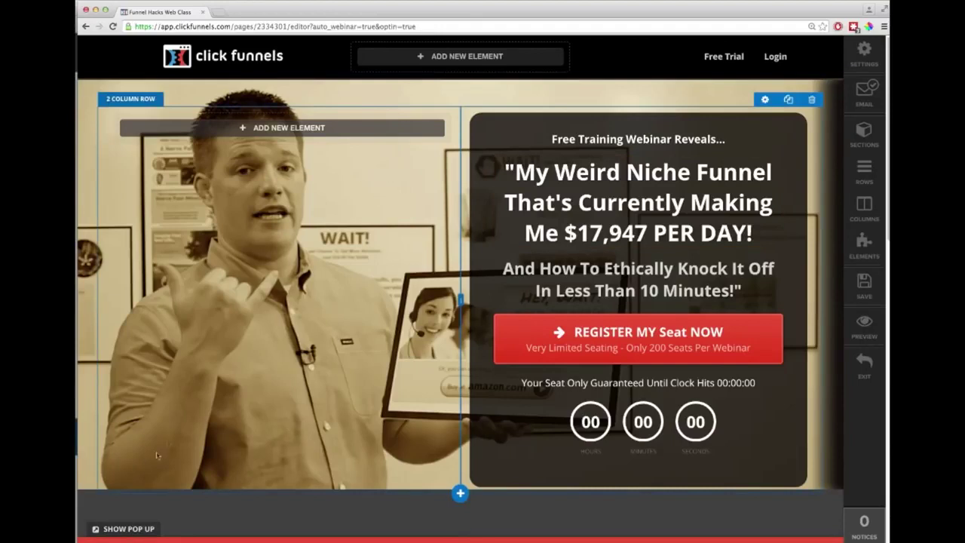
View the Funnel Hacks Web Class page's registration pop-up, close it, and look over the page sections beneath the hero area.
left_click(125, 528)
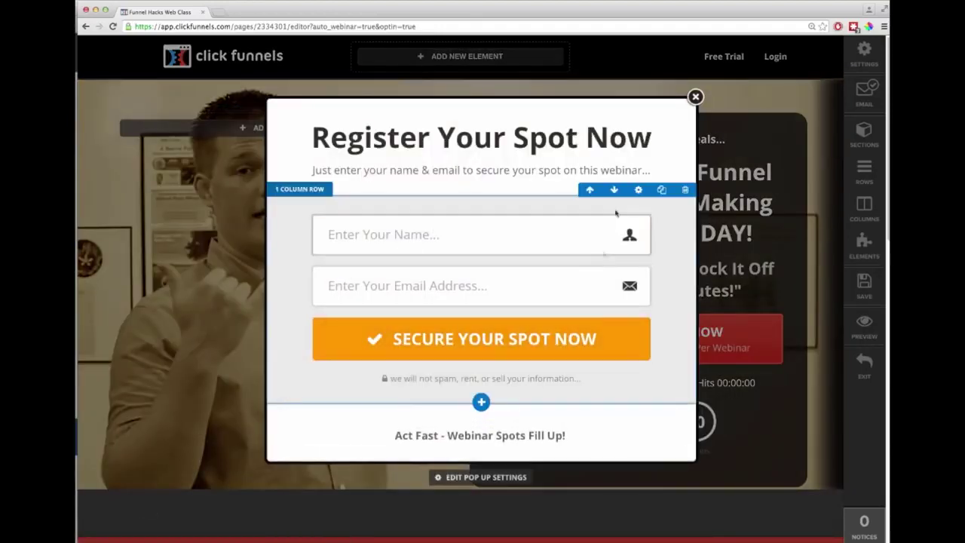
left_click(696, 97)
scroll(579, 286, "down", 8)
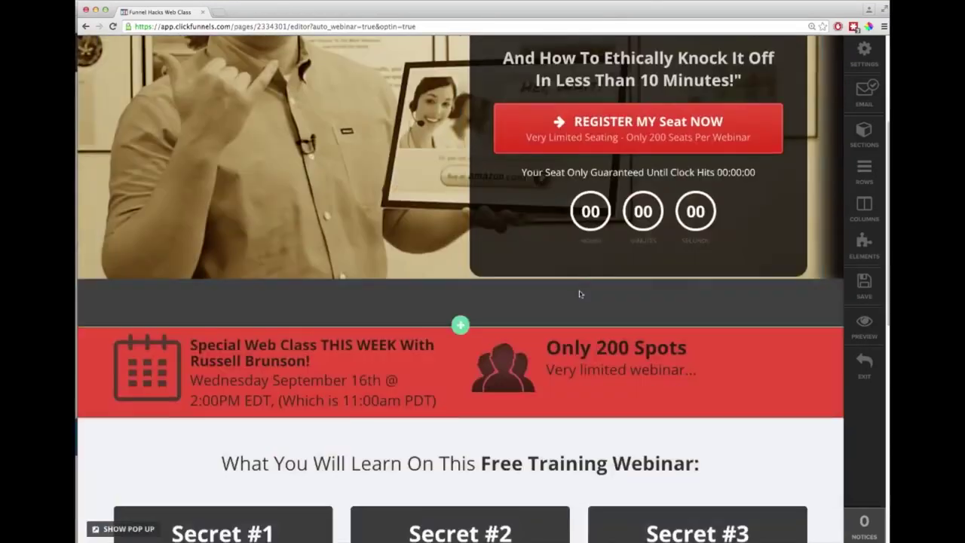
scroll(581, 298, "up", 8)
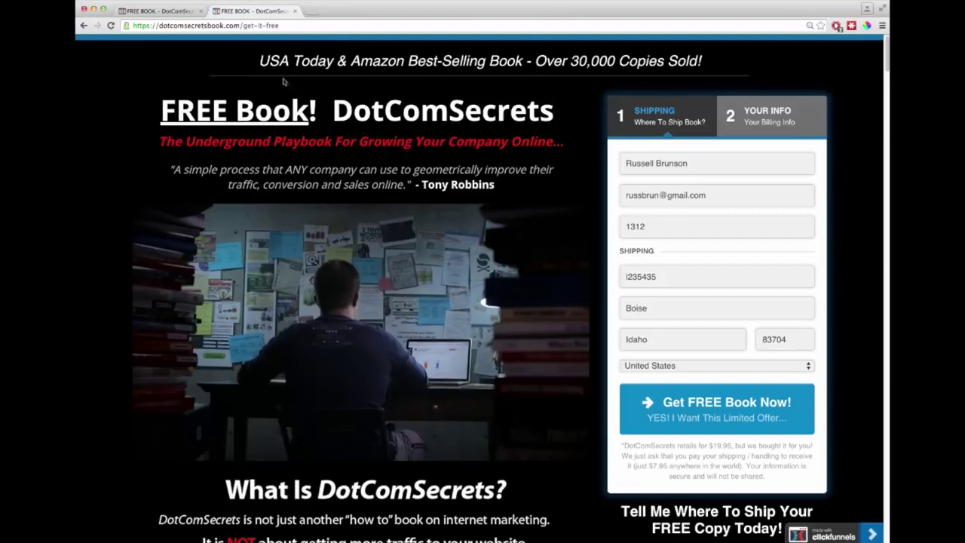
Examine the free DotComSecrets book page live and in the editor, from its headline and two-step order form down through the lower sections.
left_click_drag(570, 61, 678, 62)
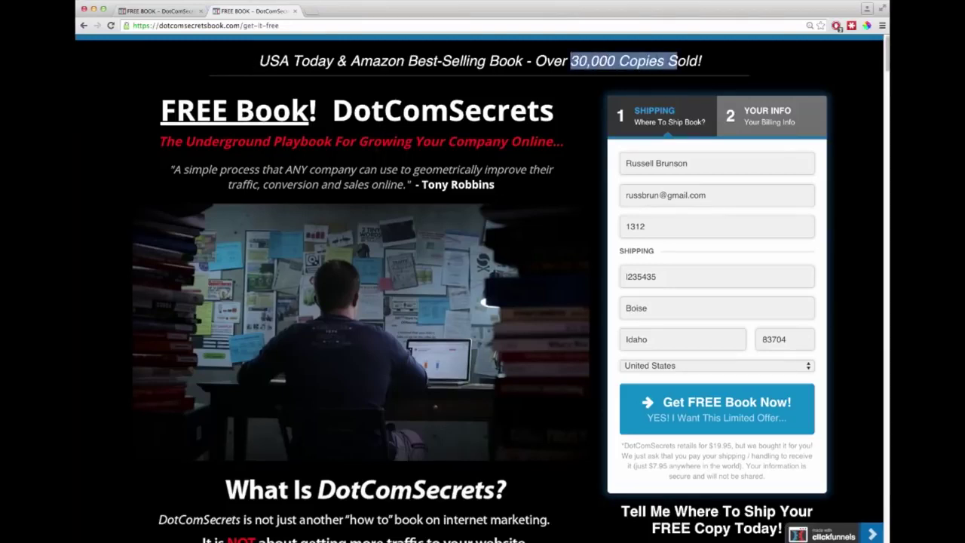
left_click(159, 10)
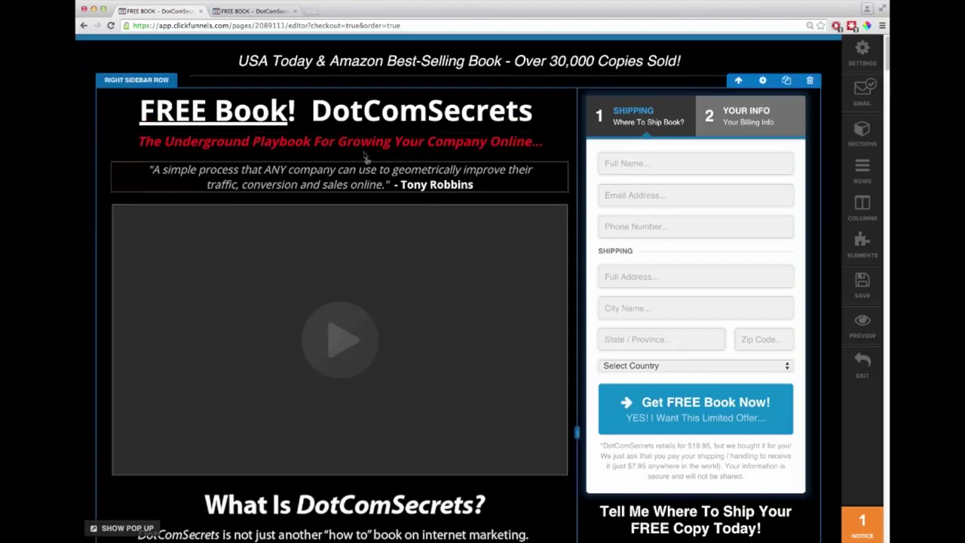
scroll(387, 246, "down", 1)
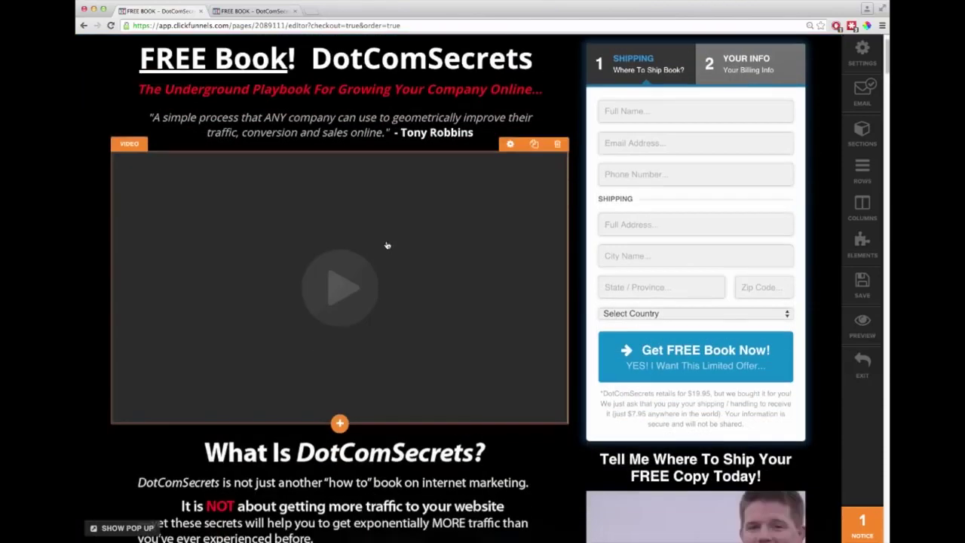
scroll(630, 215, "up", 1)
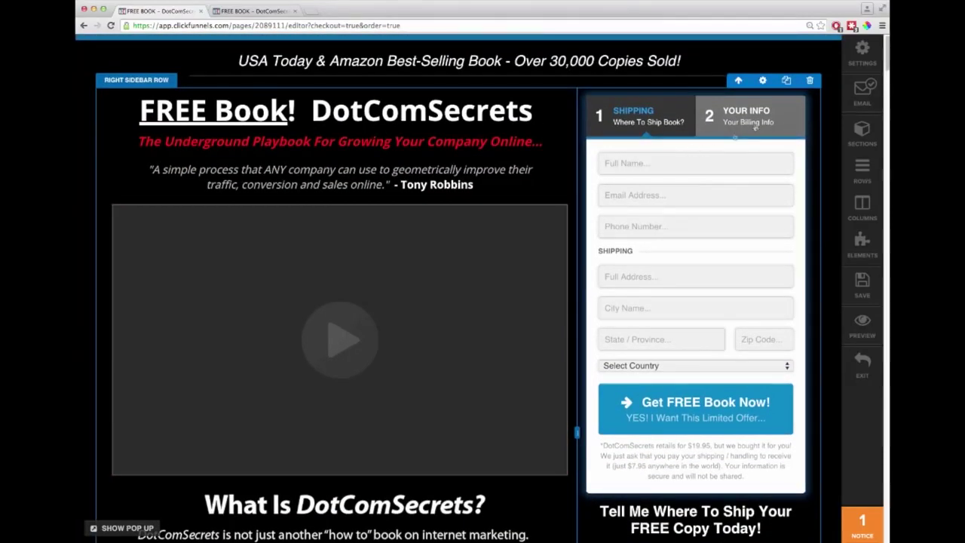
scroll(700, 296, "down", 1)
scroll(701, 297, "up", 1)
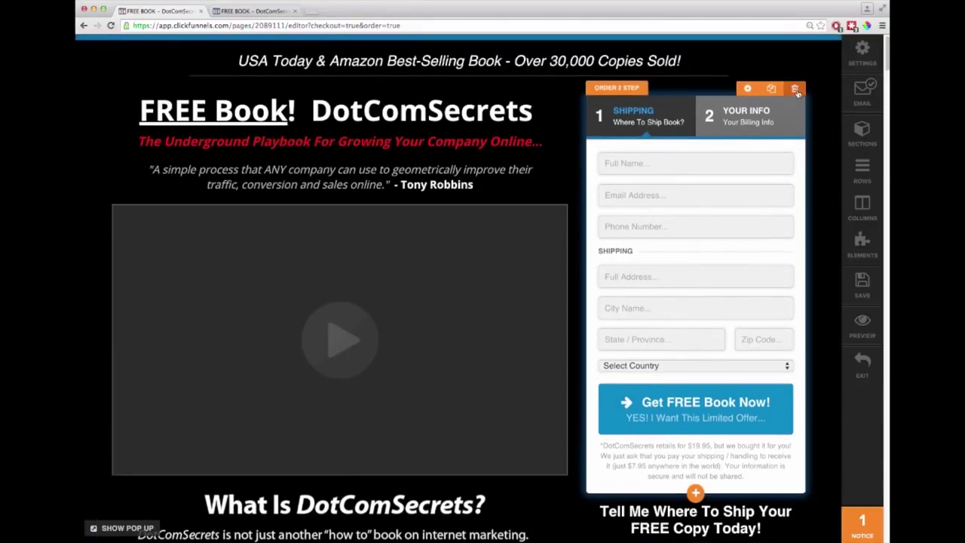
scroll(459, 261, "down", 9)
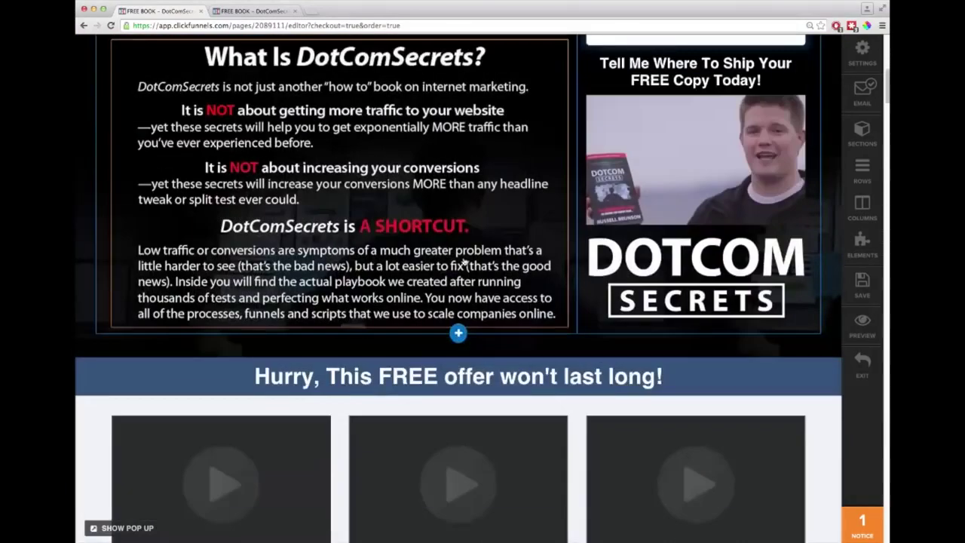
scroll(464, 261, "down", 15)
scroll(469, 268, "down", 16)
scroll(518, 279, "up", 20)
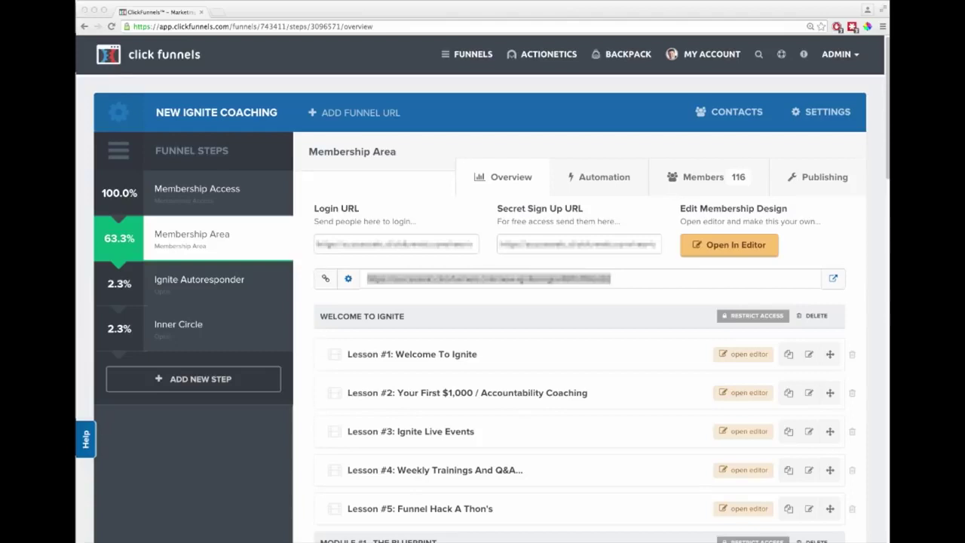
Look through the lessons and modules in the Membership Area of the New Ignite Coaching funnel.
left_click(873, 293)
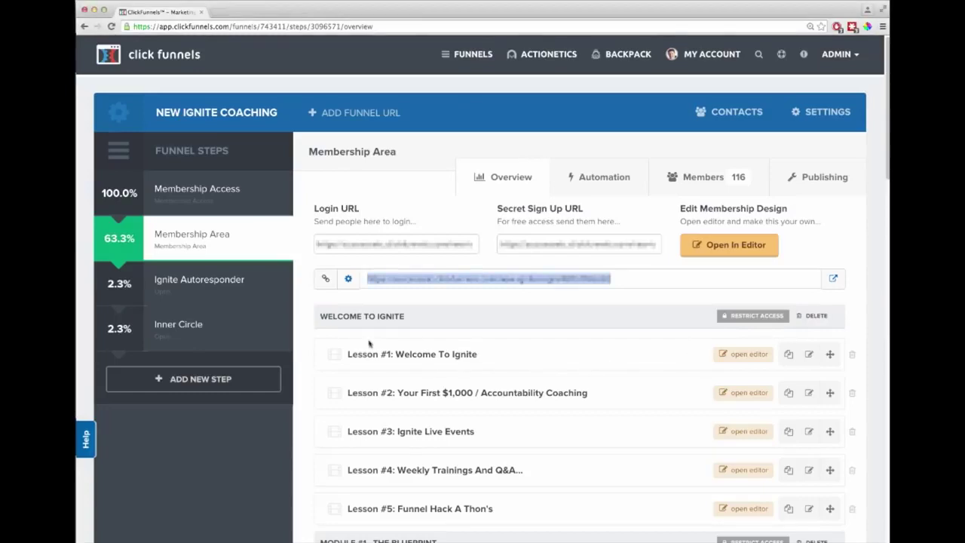
scroll(411, 336, "down", 2)
scroll(468, 366, "down", 10)
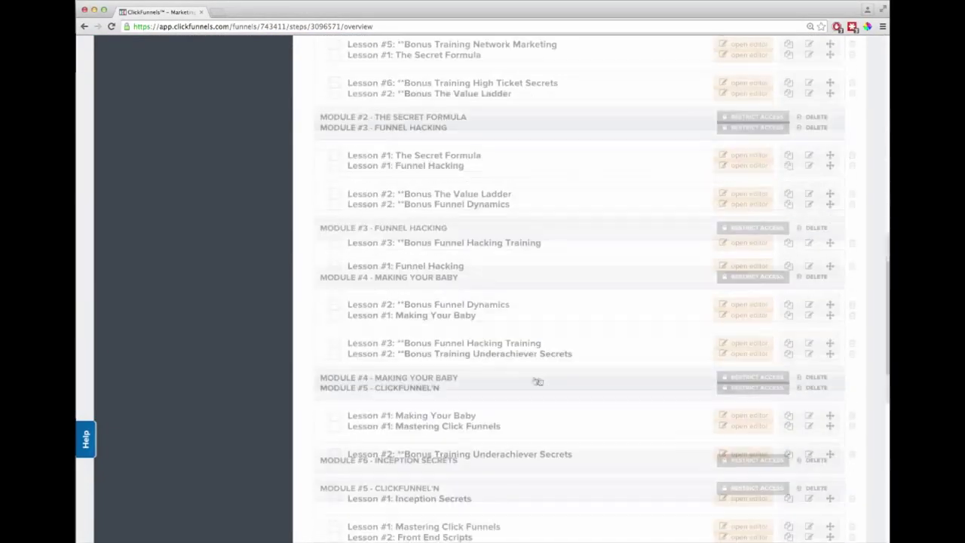
scroll(552, 382, "up", 6)
scroll(551, 381, "up", 6)
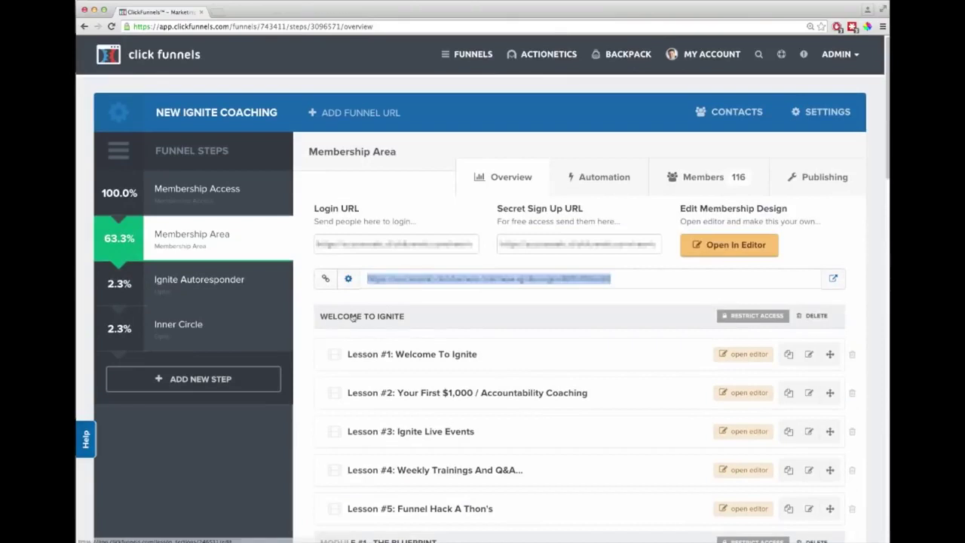
scroll(406, 326, "down", 3)
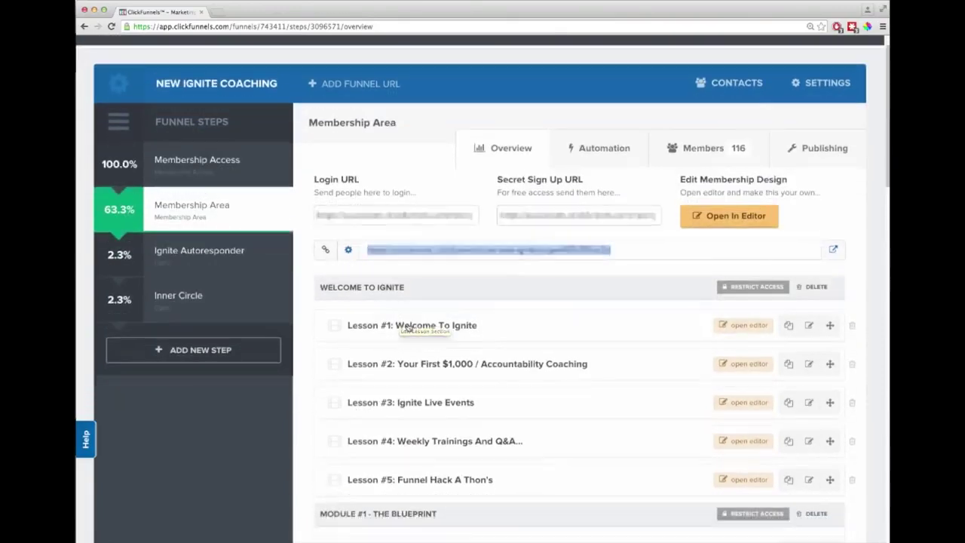
Start a new lesson section named Module 1 in the Membership Area, and discard it without creating it.
scroll(454, 448, "down", 7)
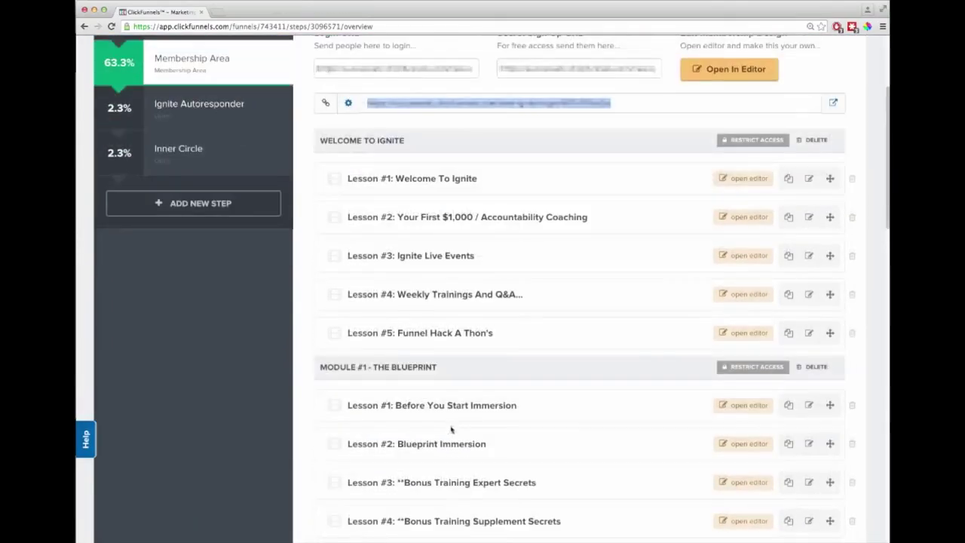
scroll(436, 492, "down", 4)
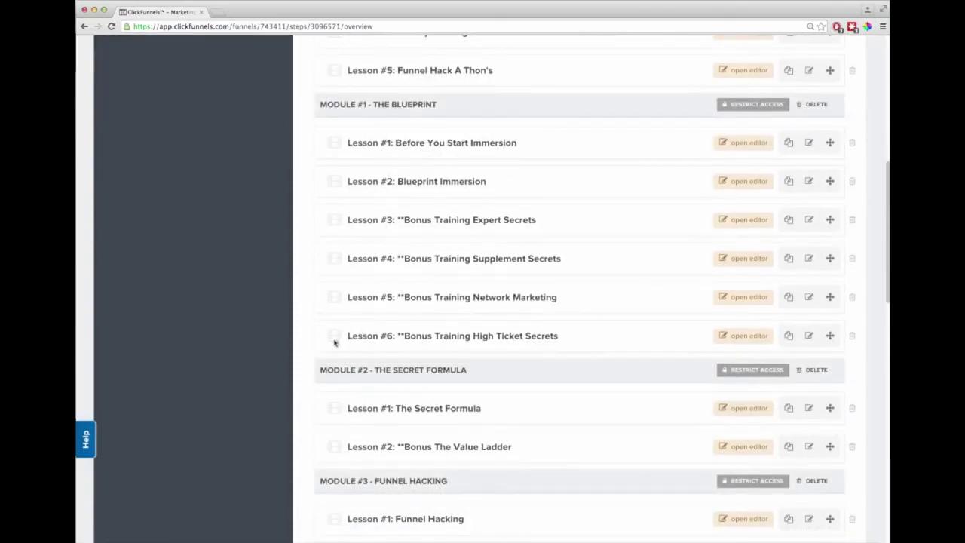
scroll(321, 380, "down", 17)
scroll(326, 382, "down", 10)
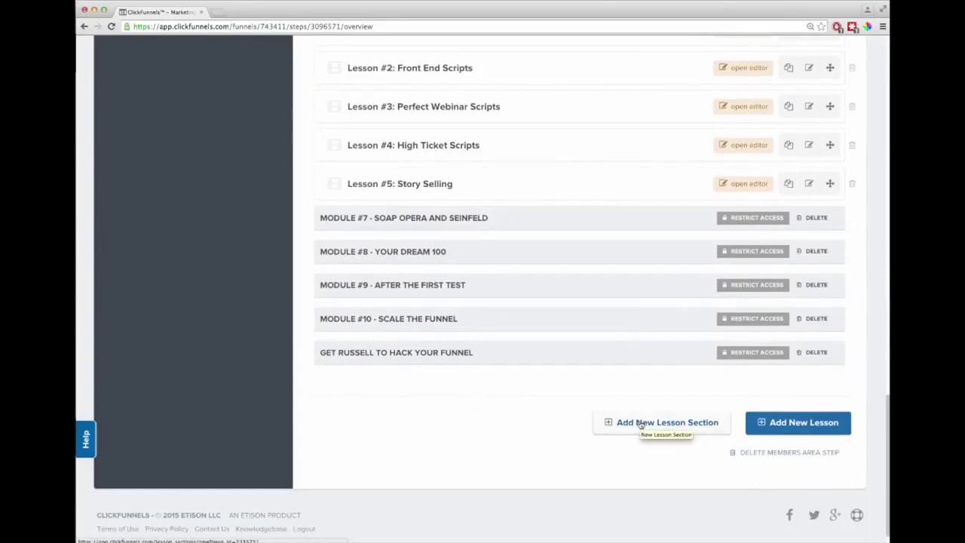
left_click(641, 424)
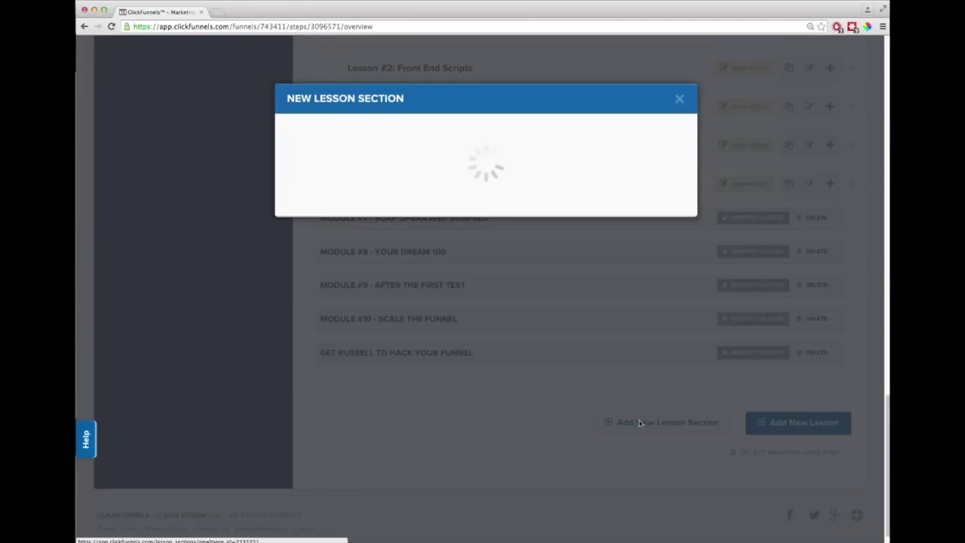
left_click(320, 160)
type("Module 1")
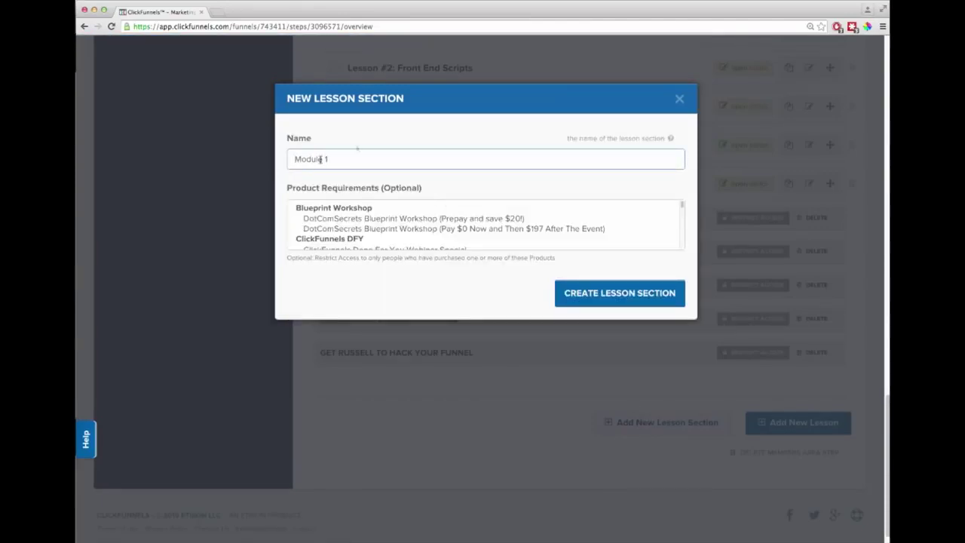
left_click(680, 99)
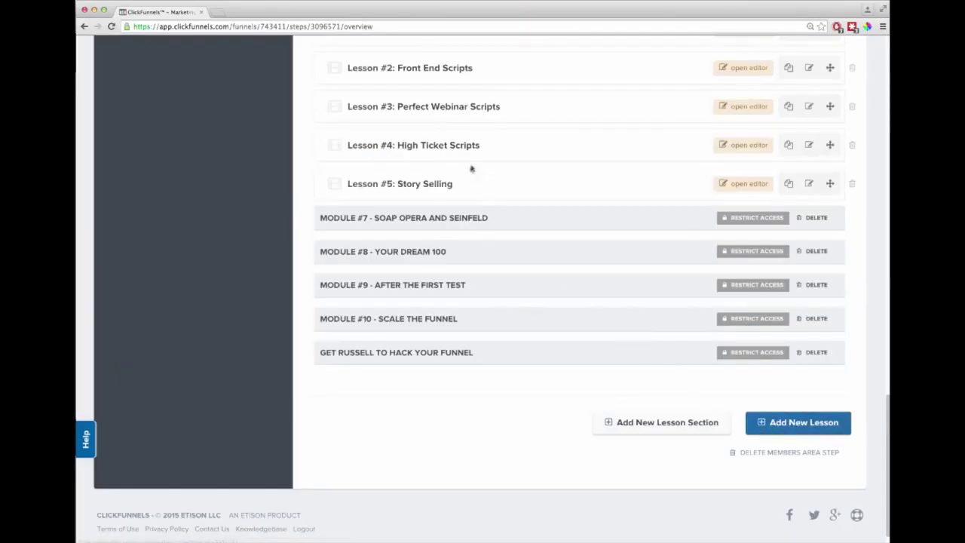
Draft a new lesson in Module #1 - The Blueprint with a drip delay of 7 days, and discard it.
scroll(471, 168, "up", 2)
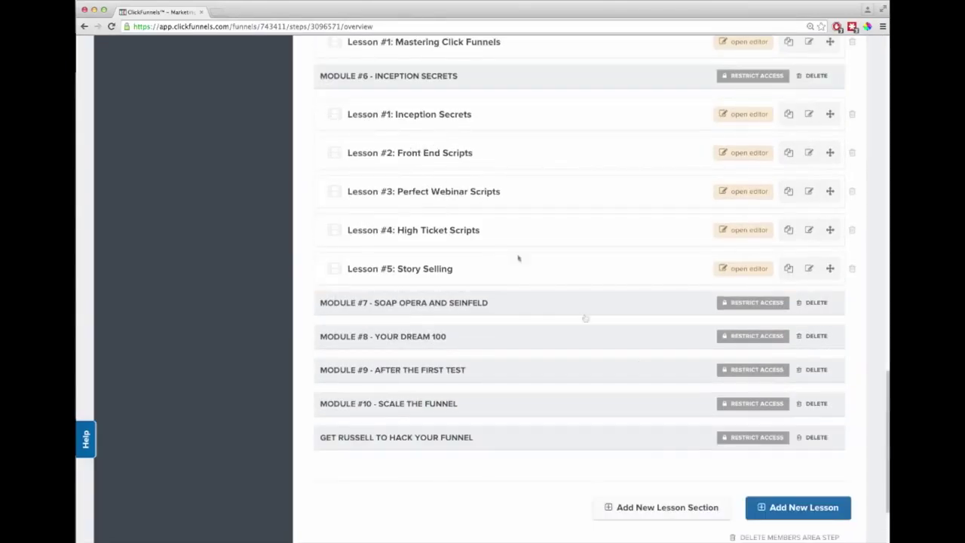
left_click(781, 507)
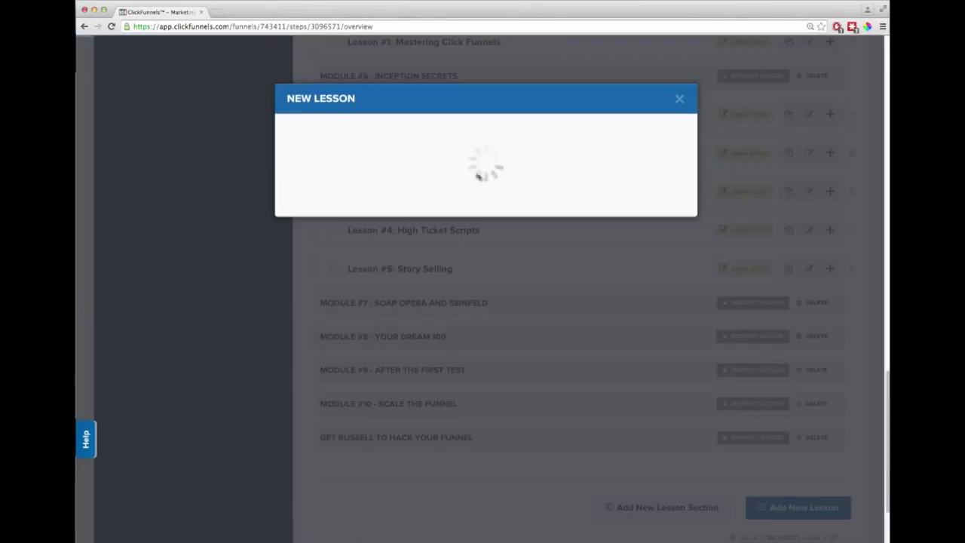
left_click(451, 162)
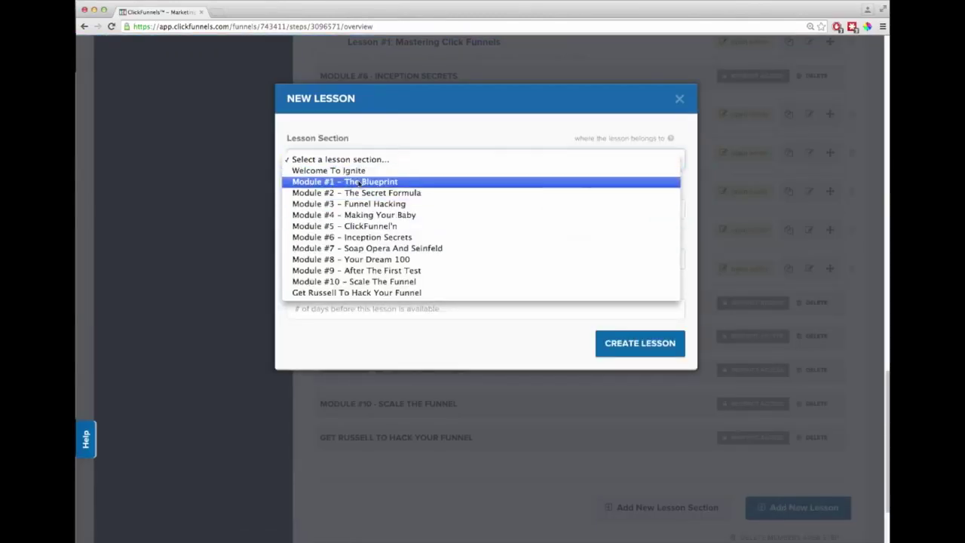
left_click(360, 183)
left_click(334, 209)
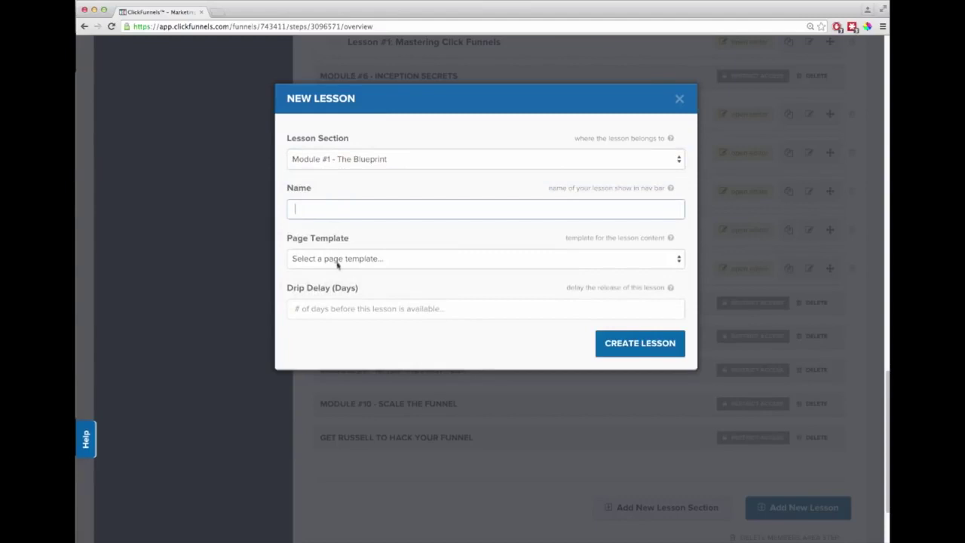
left_click(337, 260)
left_click(351, 326)
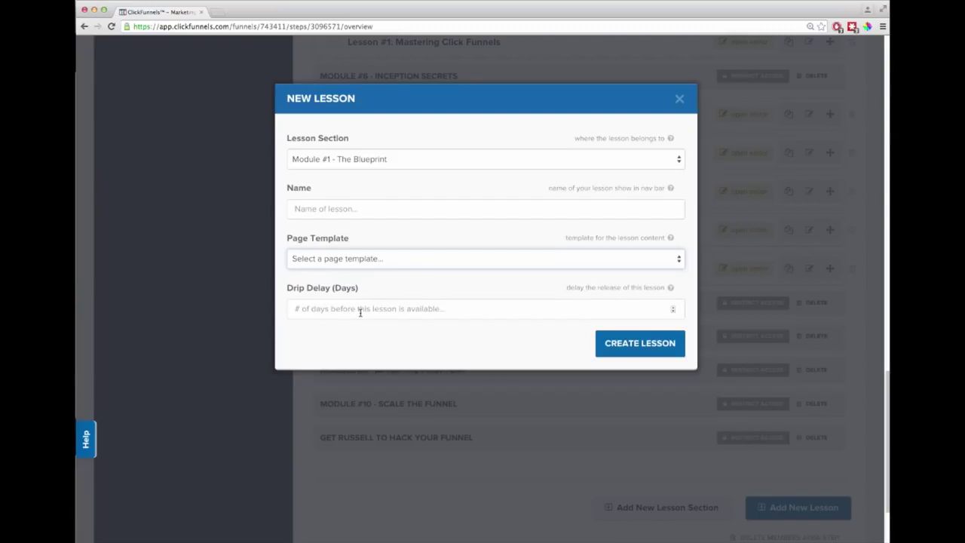
left_click(360, 313)
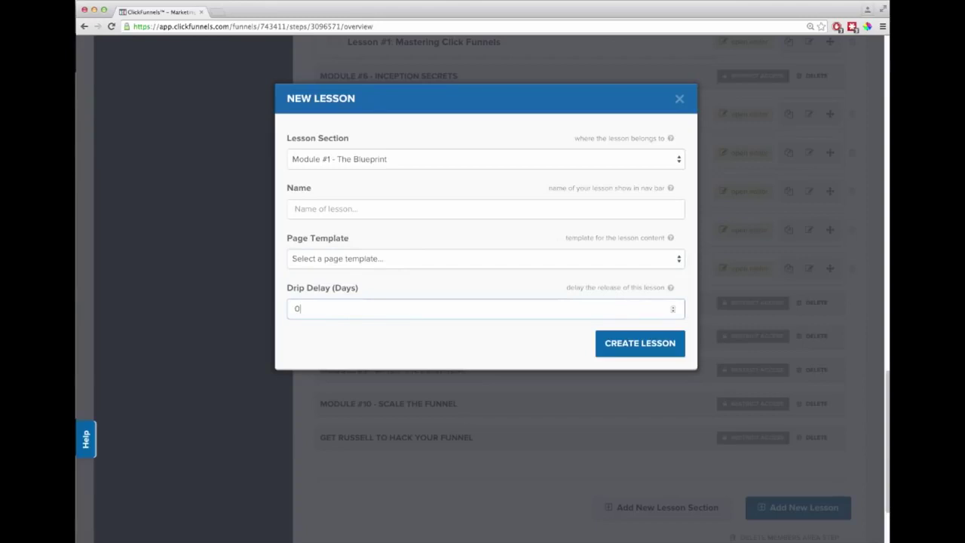
type("7")
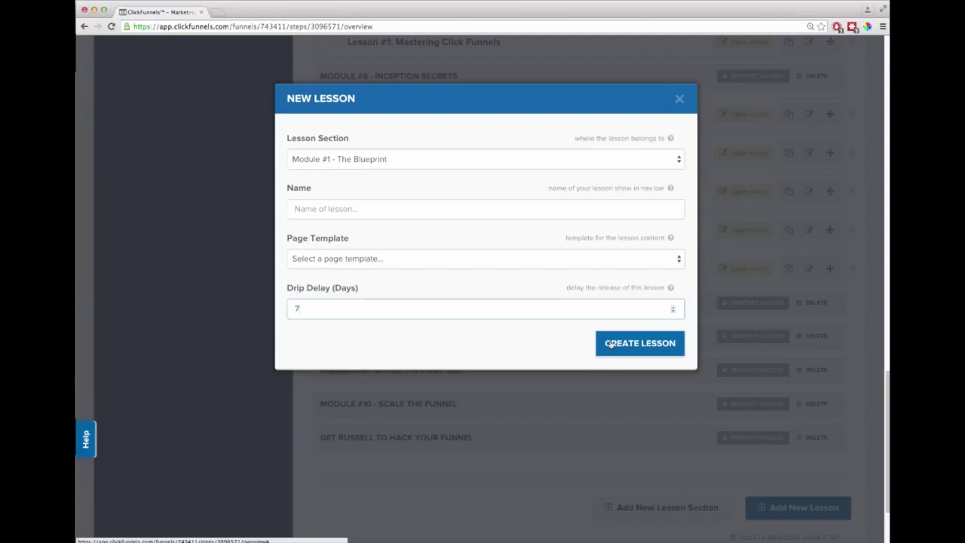
left_click(680, 100)
Look over the Before You Start Immersion lesson of Module #1 in its editor, and close the editor.
scroll(635, 206, "up", 10)
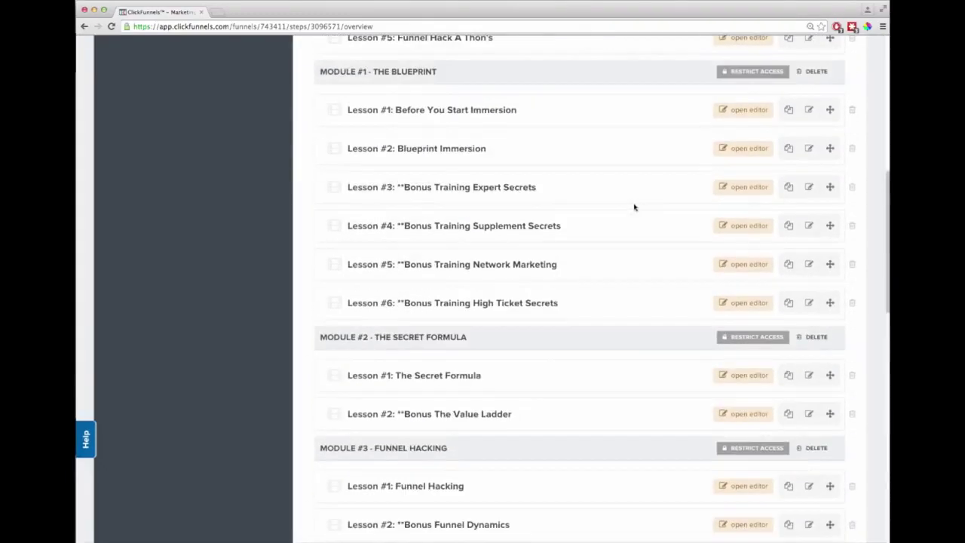
scroll(634, 207, "up", 8)
scroll(393, 349, "down", 4)
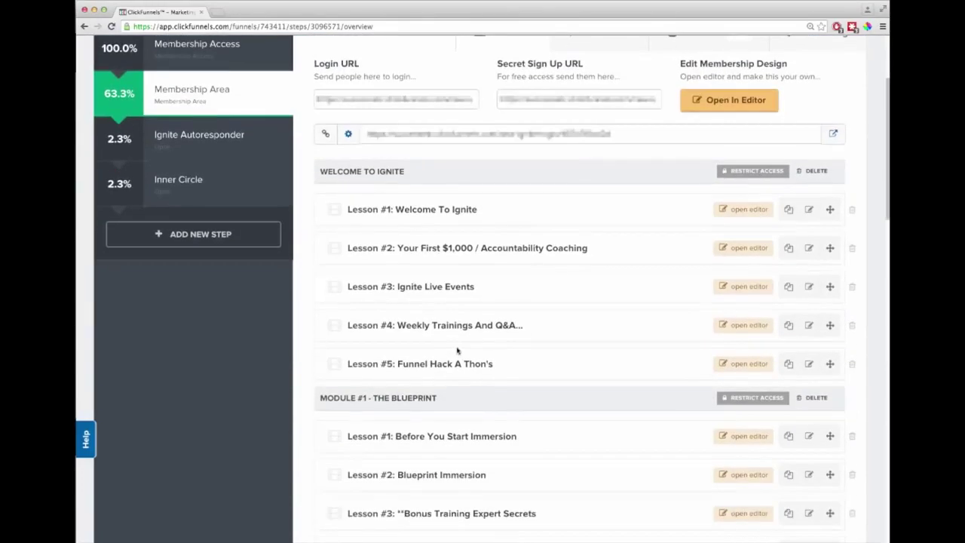
scroll(457, 350, "down", 2)
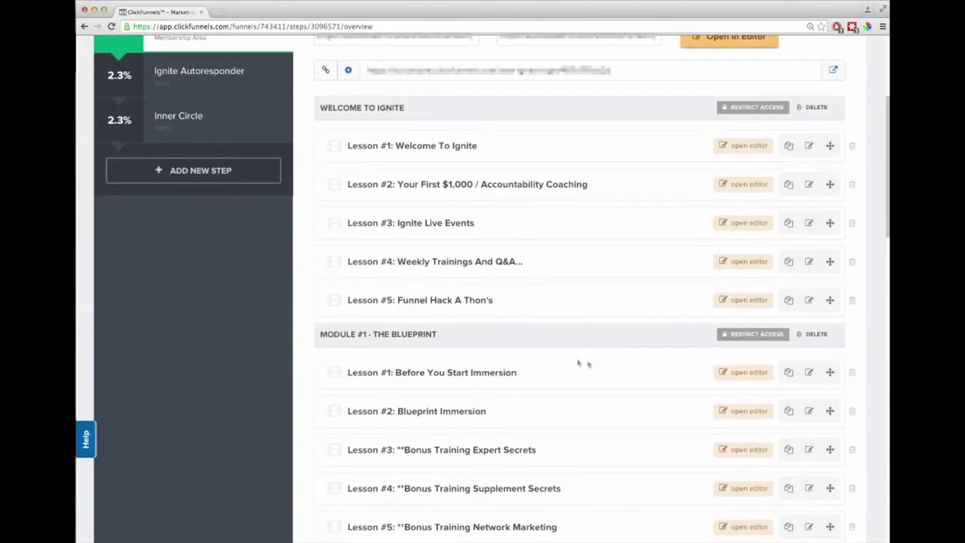
left_click(741, 373)
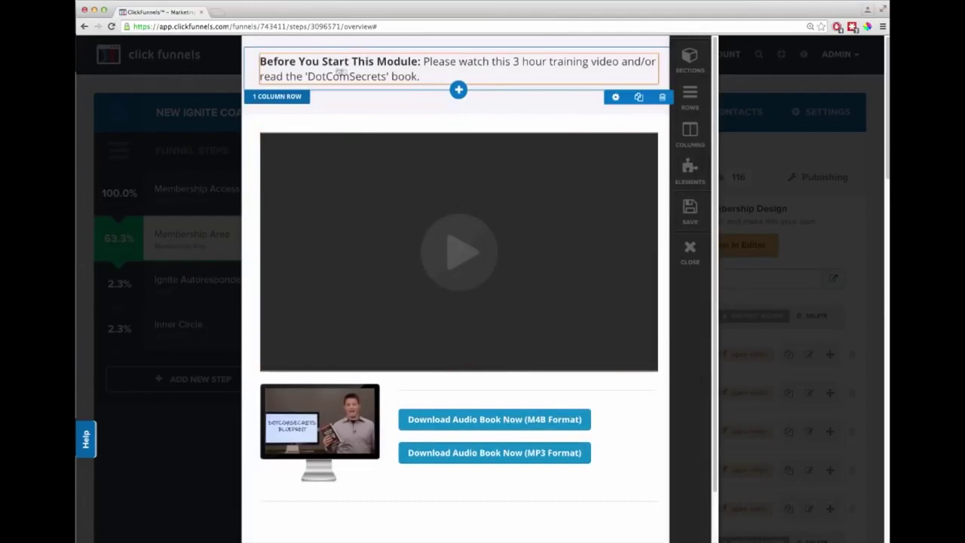
scroll(469, 217, "down", 2)
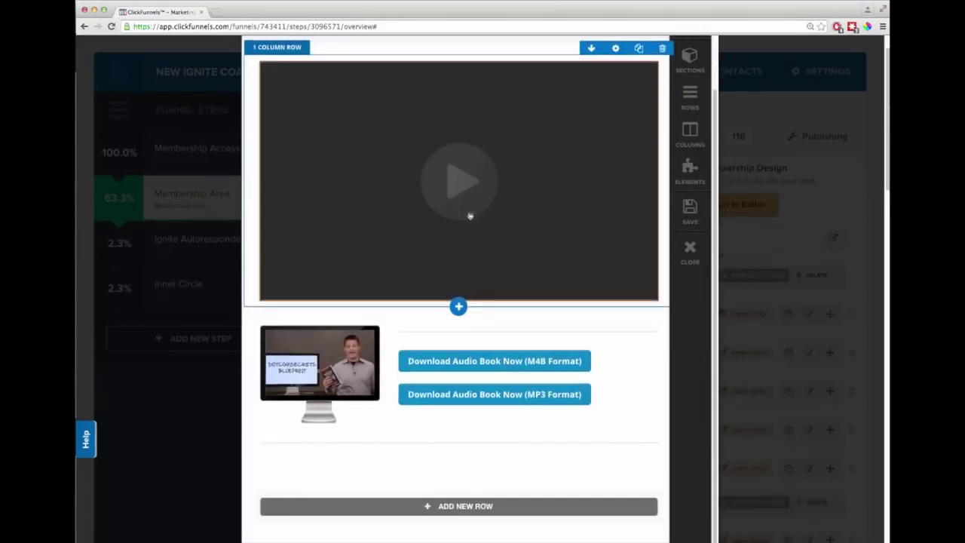
scroll(497, 400, "down", 2)
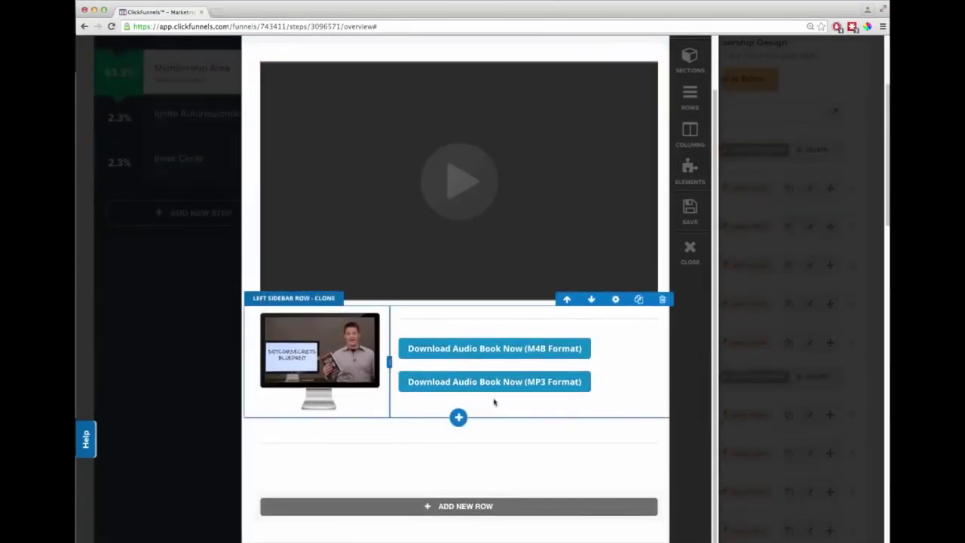
scroll(494, 403, "up", 3)
left_click(693, 248)
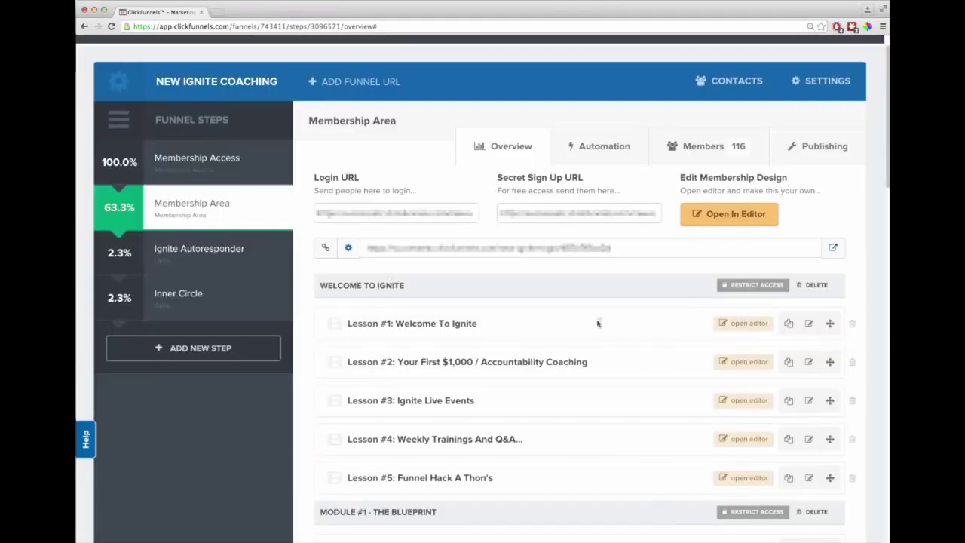
Look through The Secret Formula lesson of Module #2 in its editor, down to the action step videos and accountability call section.
scroll(597, 322, "down", 5)
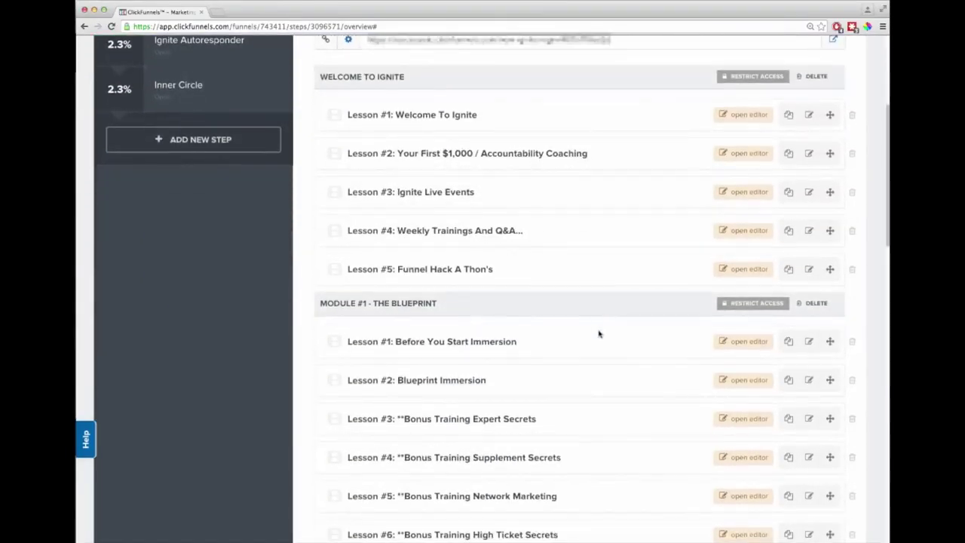
scroll(600, 335, "down", 4)
scroll(603, 335, "down", 2)
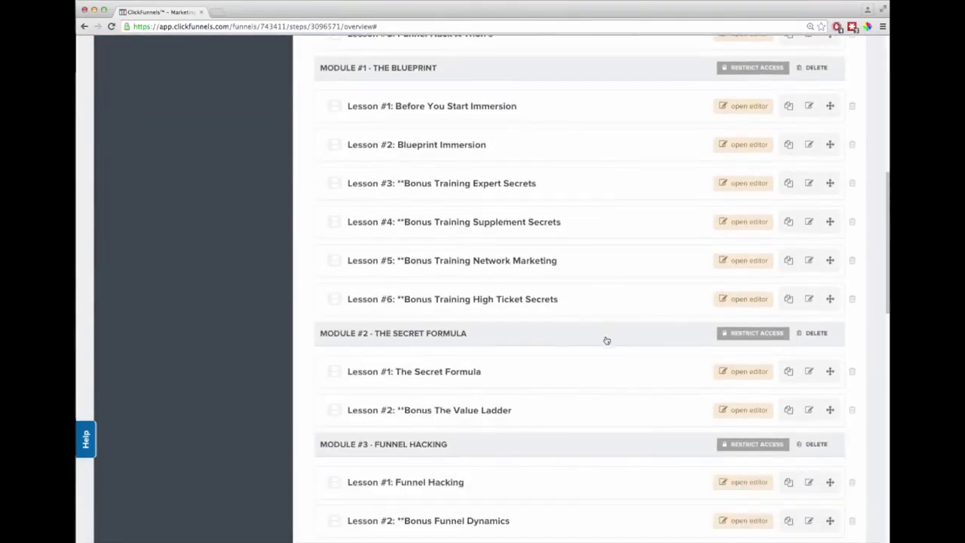
left_click(740, 373)
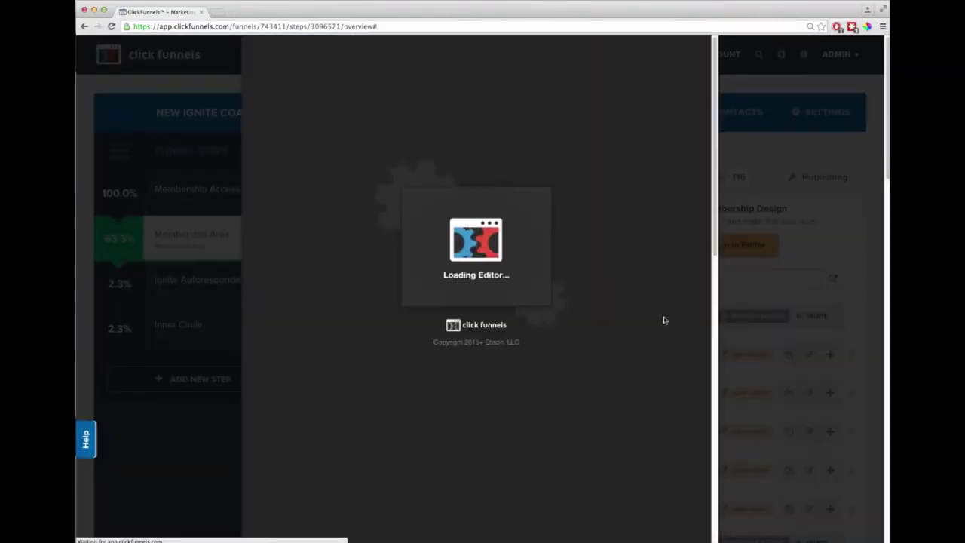
scroll(638, 313, "down", 4)
scroll(632, 313, "down", 15)
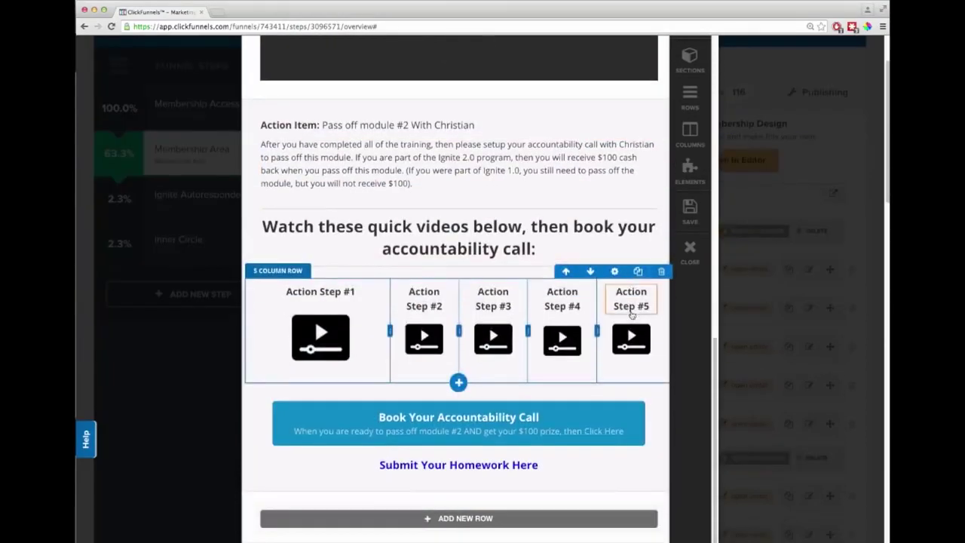
scroll(638, 313, "up", 19)
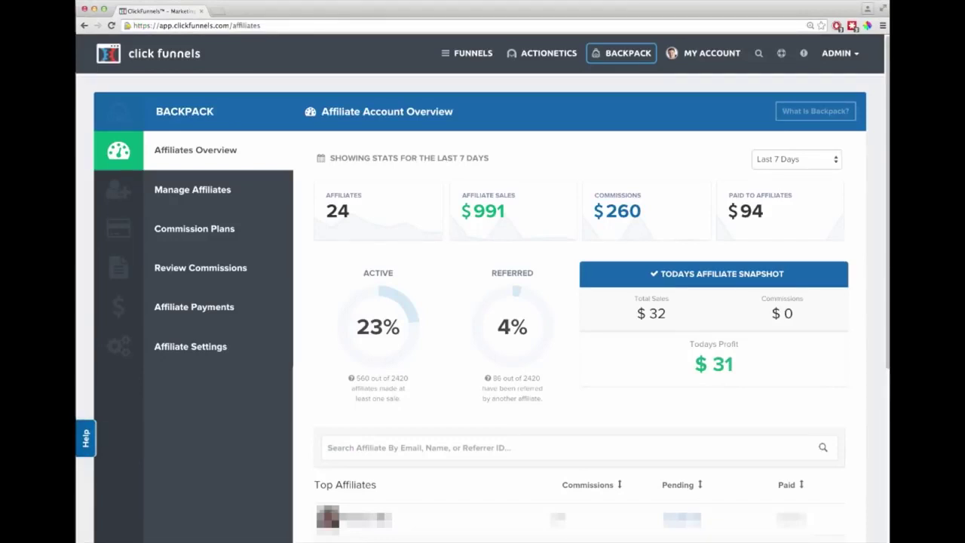
Look over the affiliate statistics and top affiliates in the Backpack affiliate account overview.
mouse_move(623, 54)
scroll(631, 329, "down", 3)
scroll(535, 409, "up", 3)
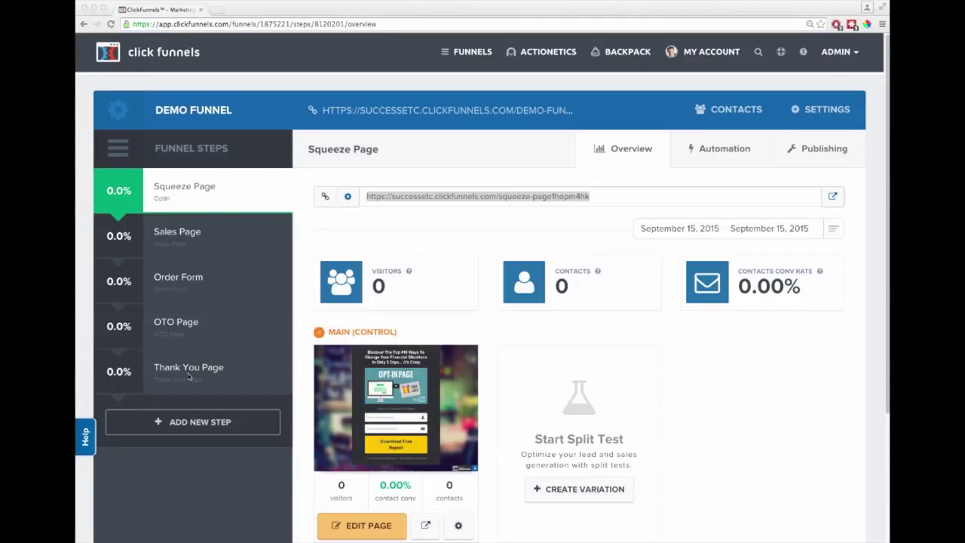
Create an action funnel in Actionetics named "Squeeze Page Action Funel" with the group tag demo and no lists assigned.
left_click(549, 54)
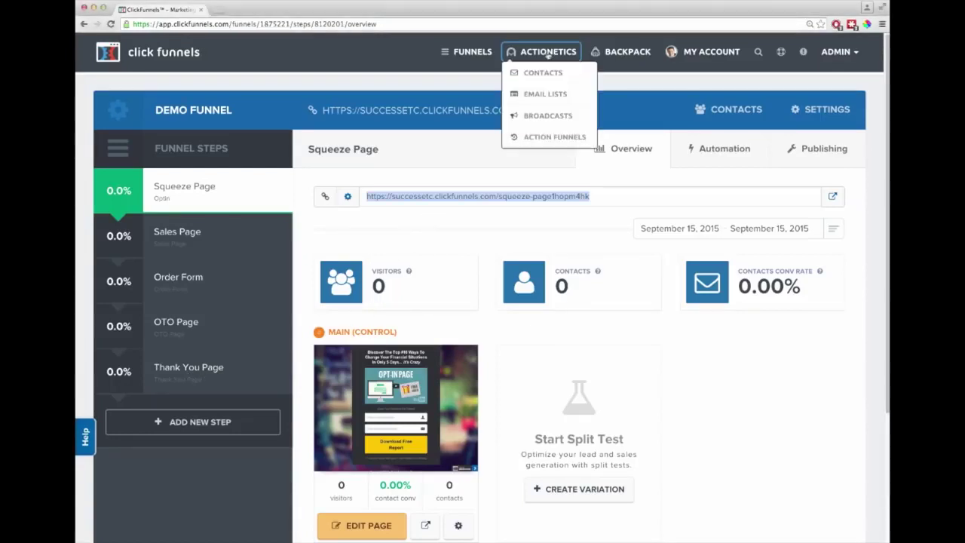
left_click(542, 138)
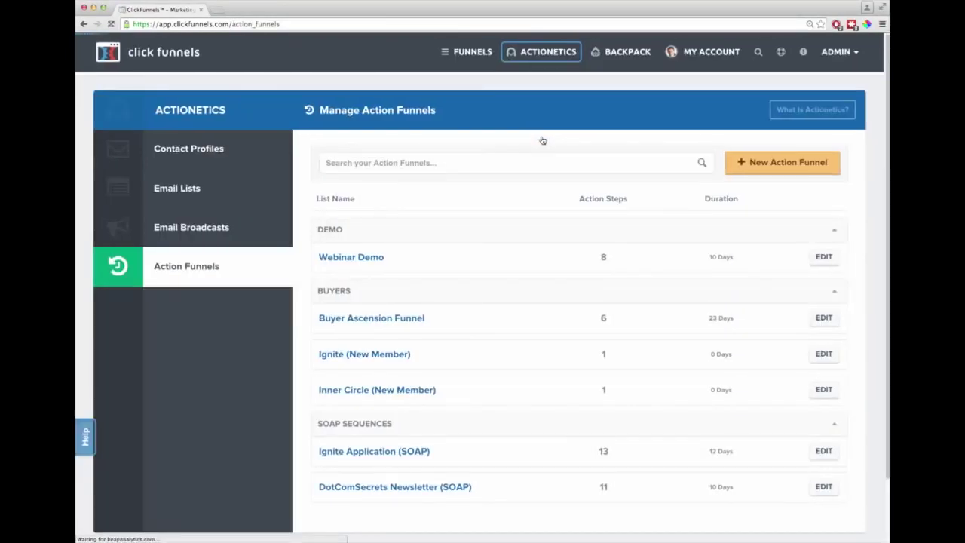
left_click(780, 165)
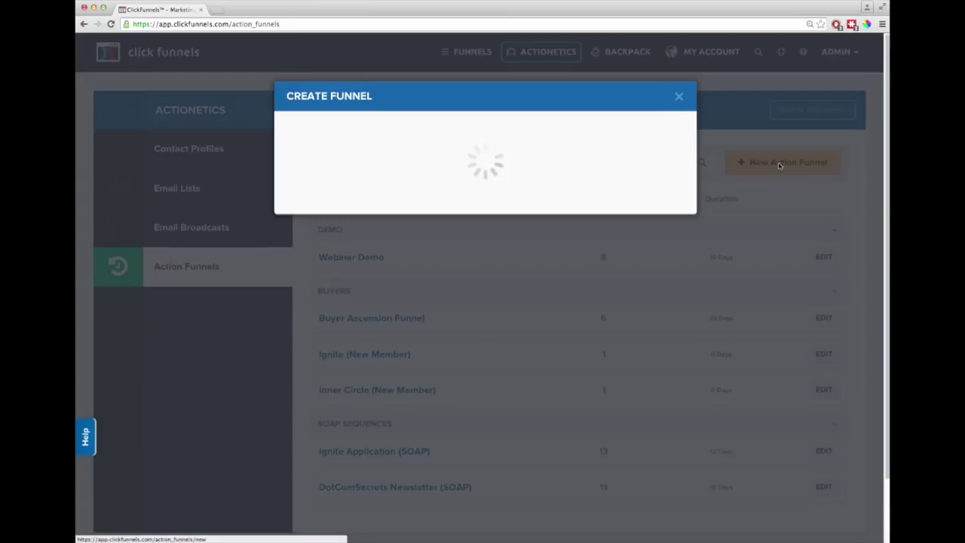
type("Squ")
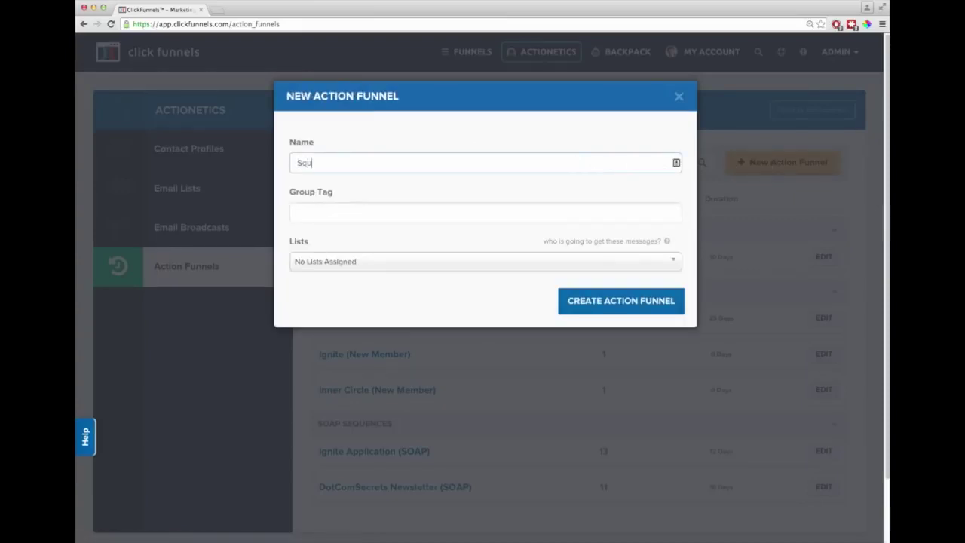
type("eeze Page Action Funel")
key("Tab")
type("demo")
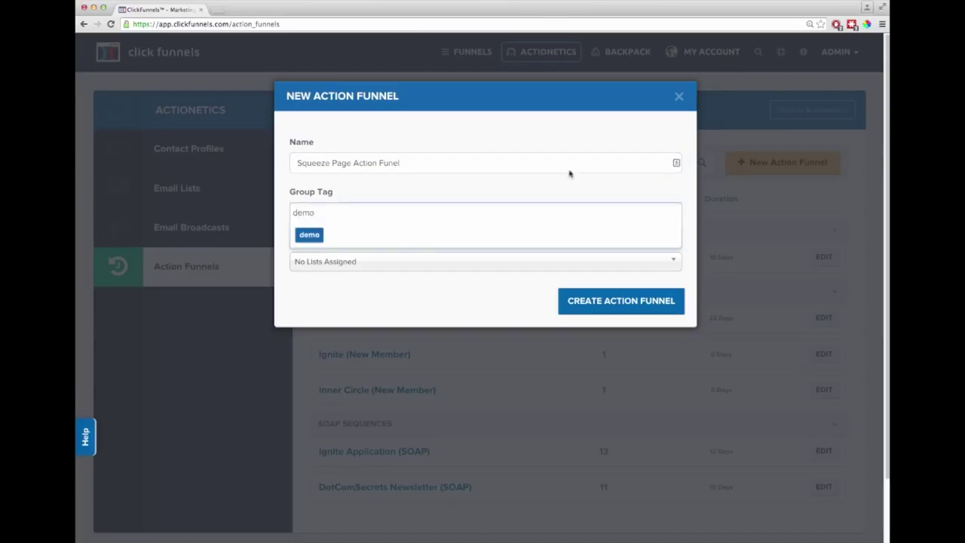
left_click(310, 236)
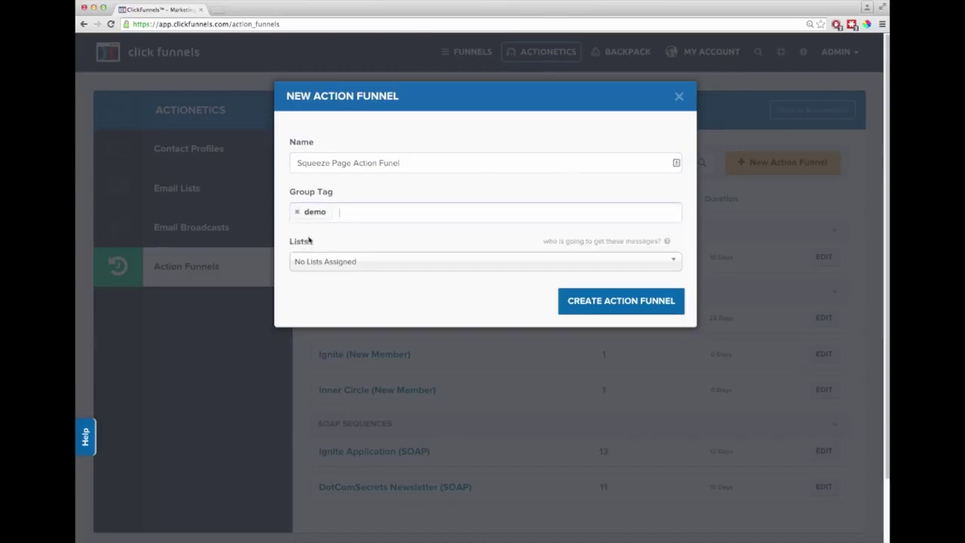
left_click(597, 301)
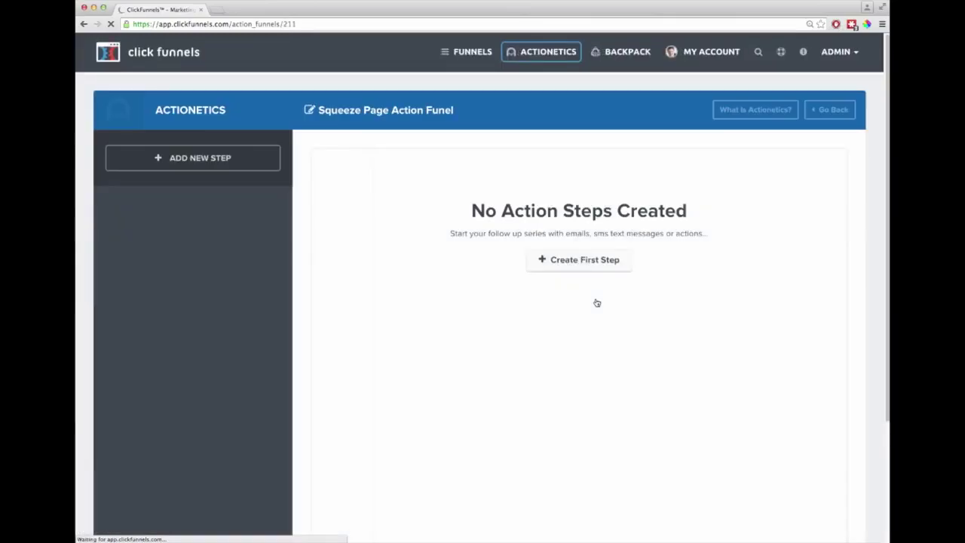
Add an immediate funnel step named "take off other email lists" that uses the Do Action trigger.
left_click(188, 162)
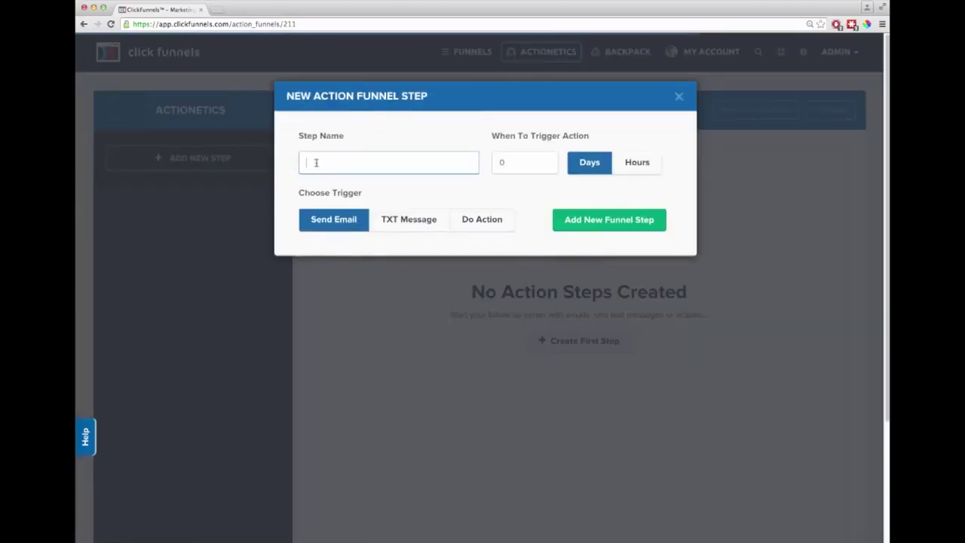
type("take off other email lists")
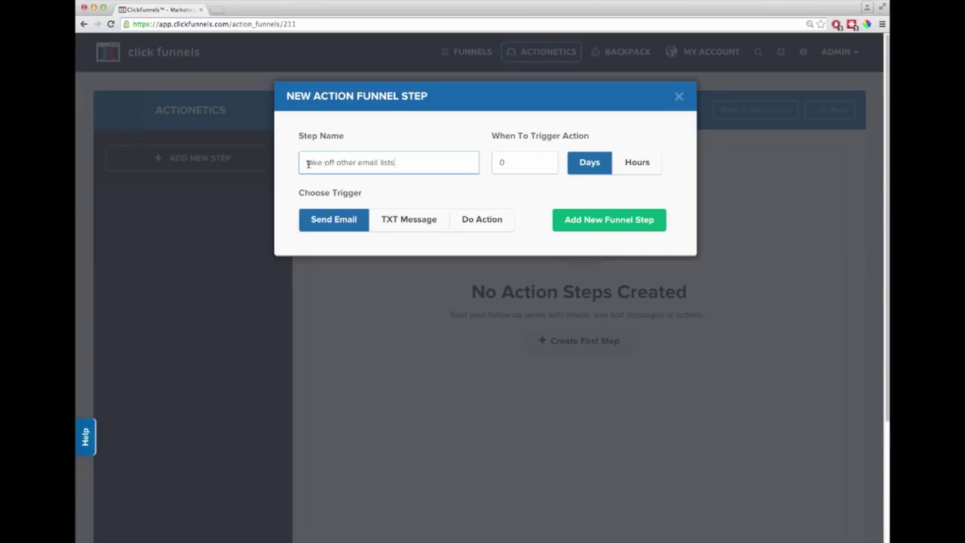
left_click(484, 218)
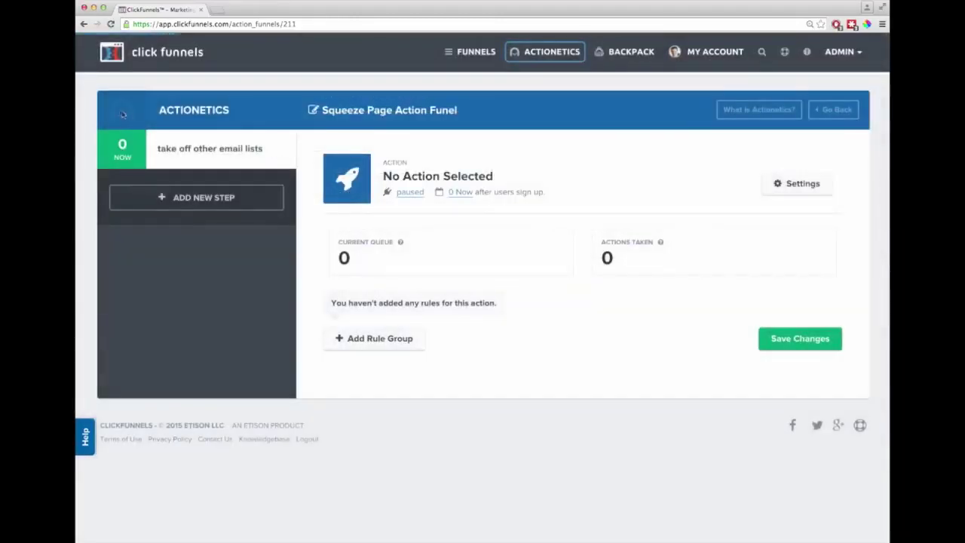
Add two immediate funnel steps: an email step named "Send Welcome Email" and a TXT message step named "Welcome Text".
left_click(193, 200)
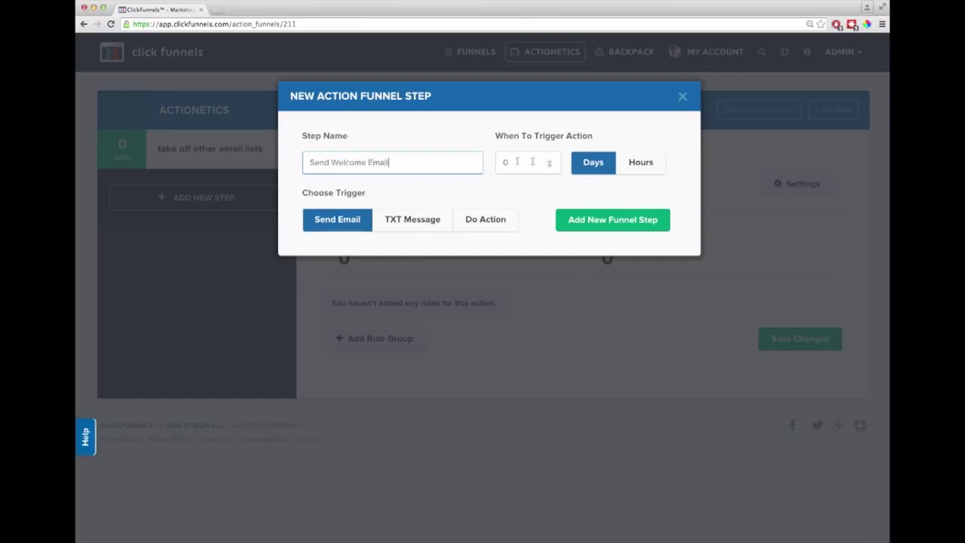
left_click(582, 218)
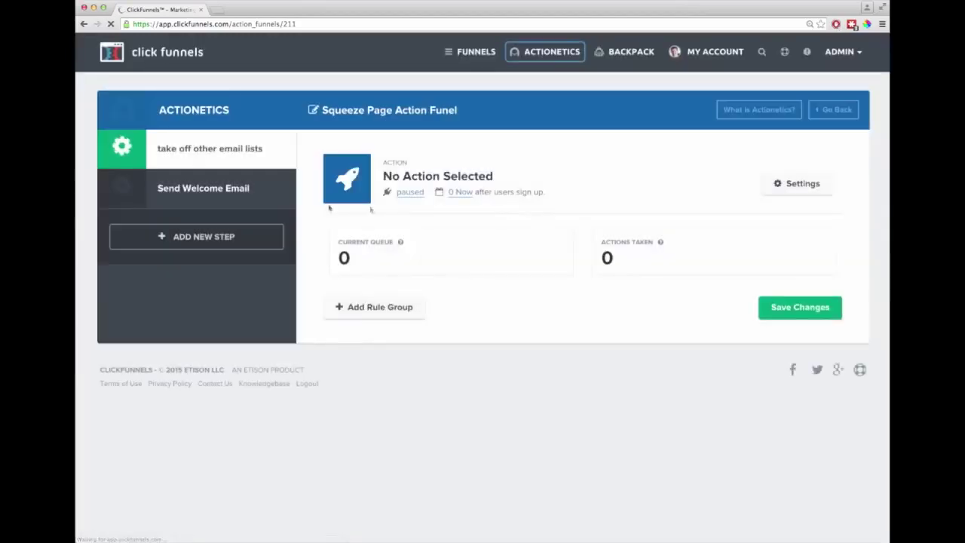
left_click(205, 238)
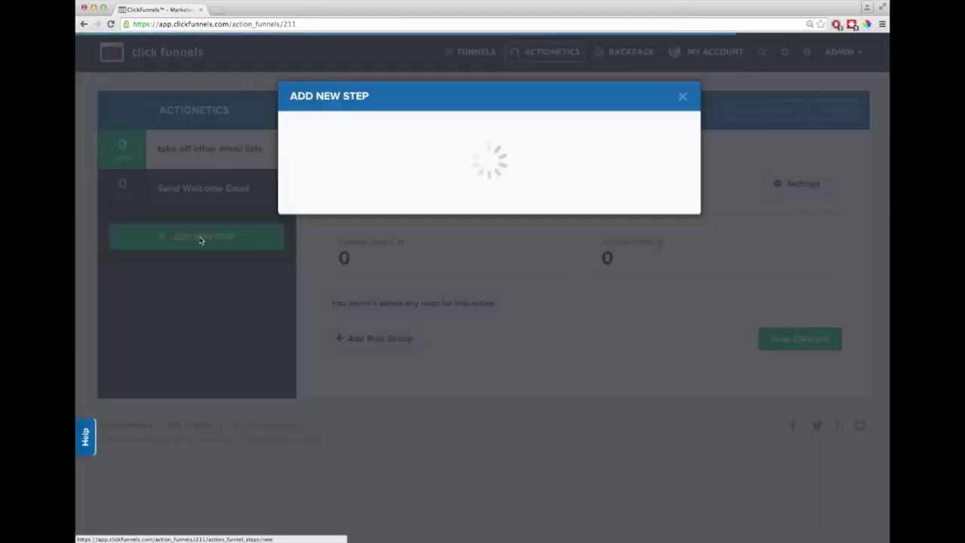
type("Welcome Text")
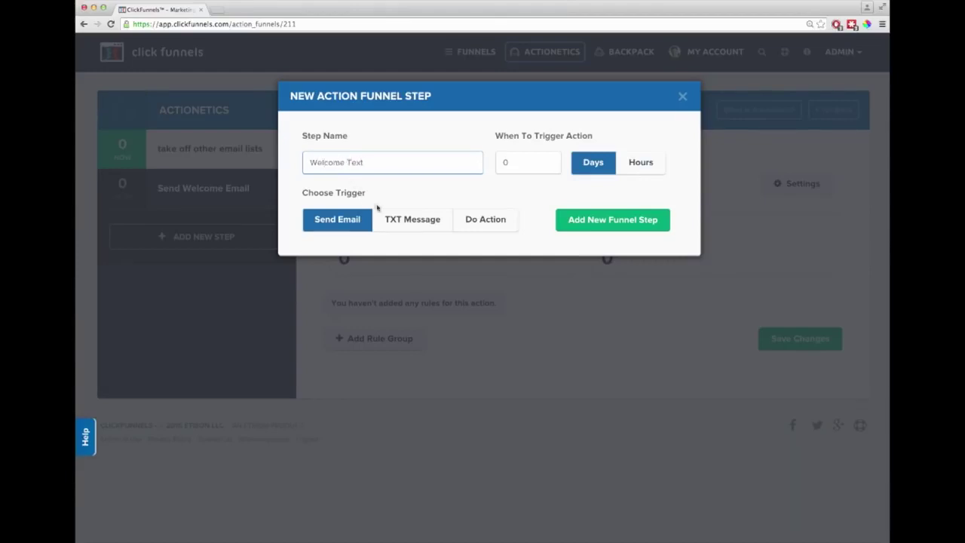
left_click(405, 218)
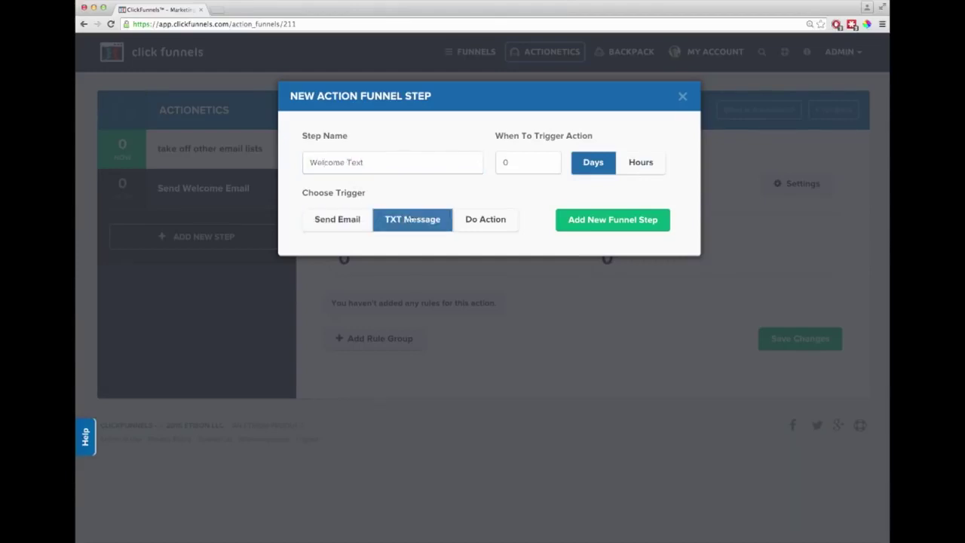
left_click(614, 220)
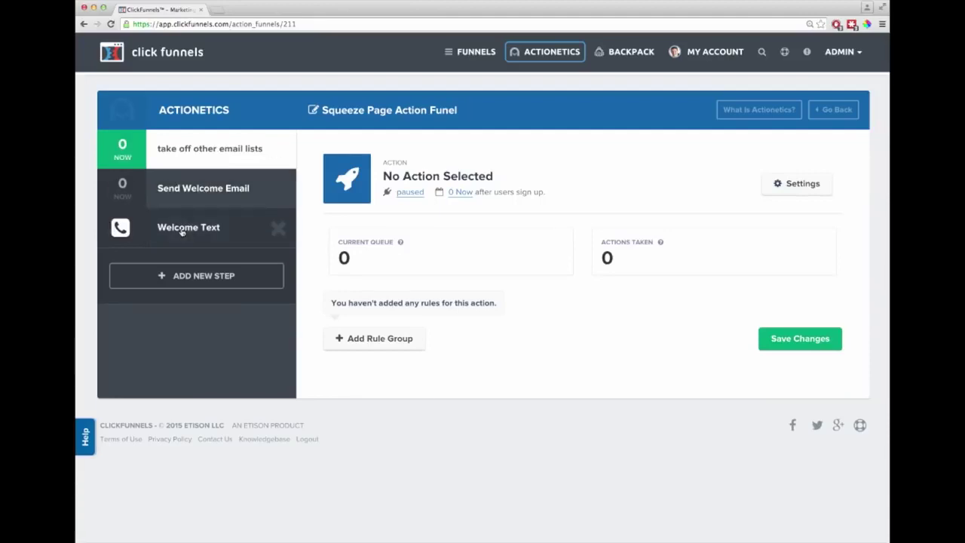
Add an email step named "Free Gift Email" that triggers after 1 day.
left_click(196, 275)
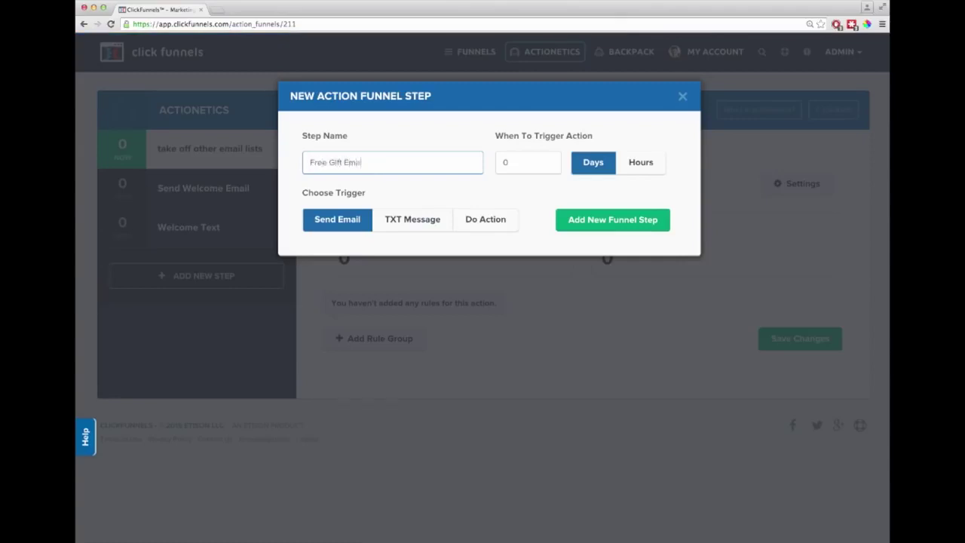
left_click(497, 162)
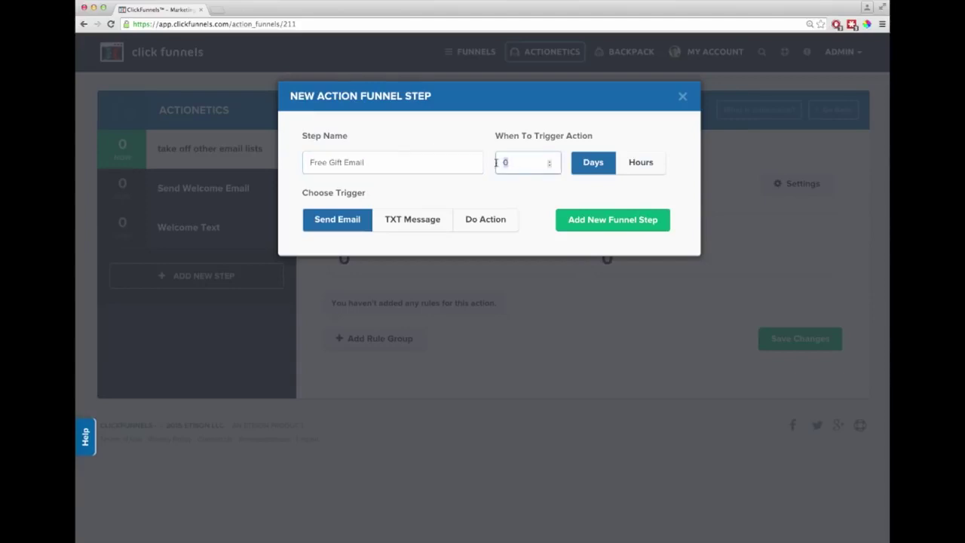
left_click(598, 222)
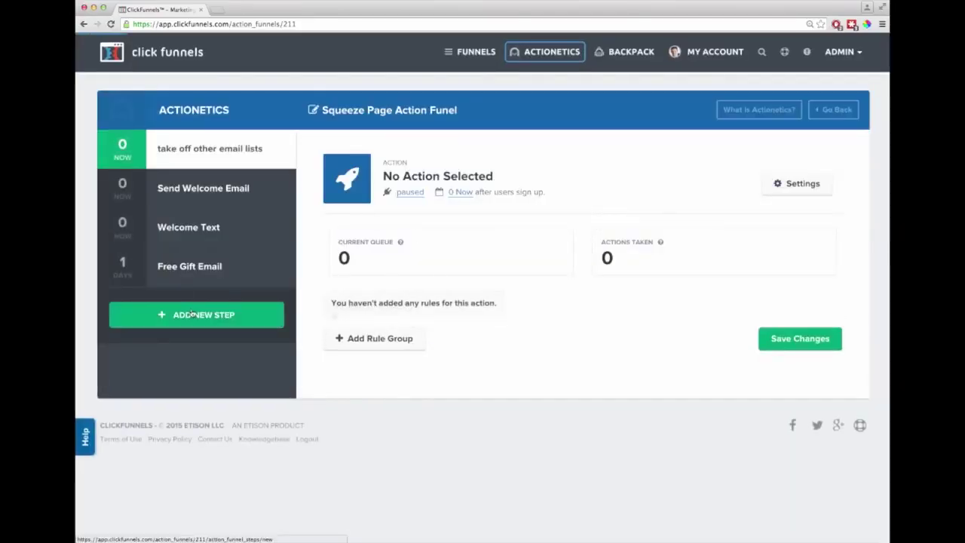
Add an email step named "Special Offer Email" that triggers after 2 days.
left_click(191, 314)
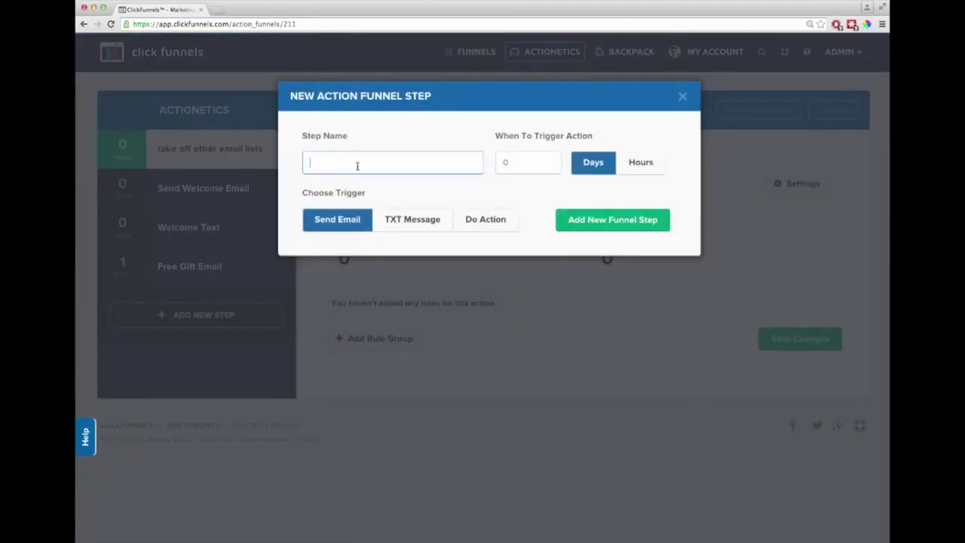
type("Special Offer Email")
left_click(498, 162)
type("2")
left_click(617, 223)
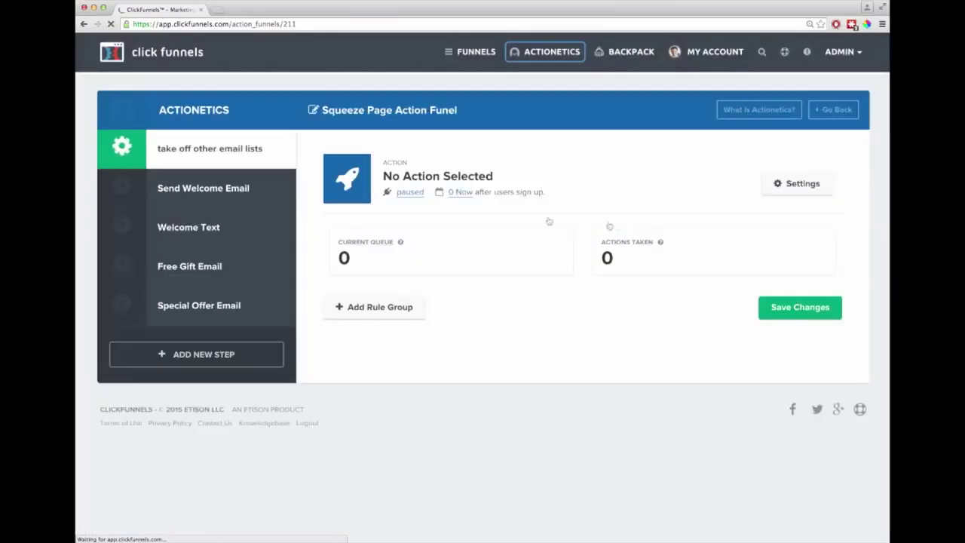
Add an email step named "Invite Them To My Webinar Email" that triggers after 3 days.
left_click(217, 360)
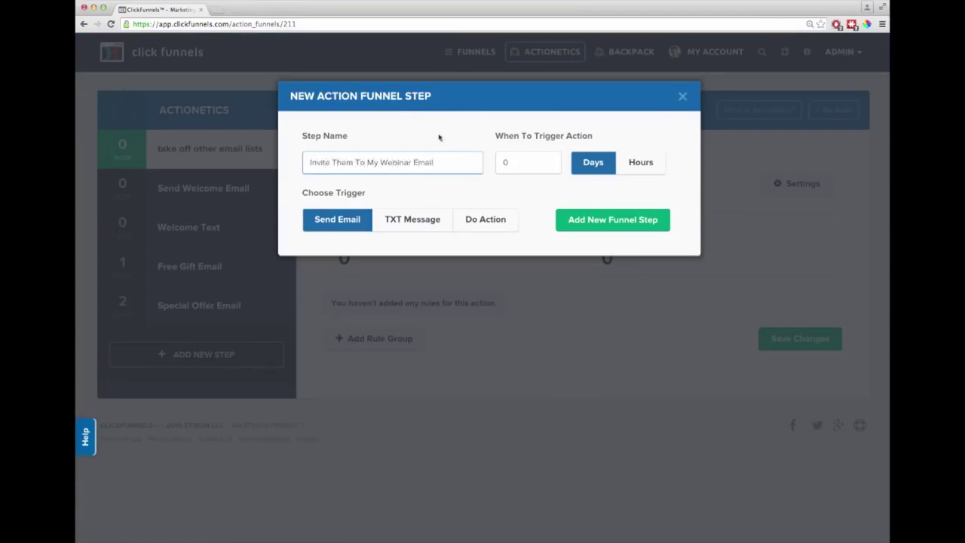
left_click(516, 164)
key("BackSpace")
type("3")
left_click(612, 219)
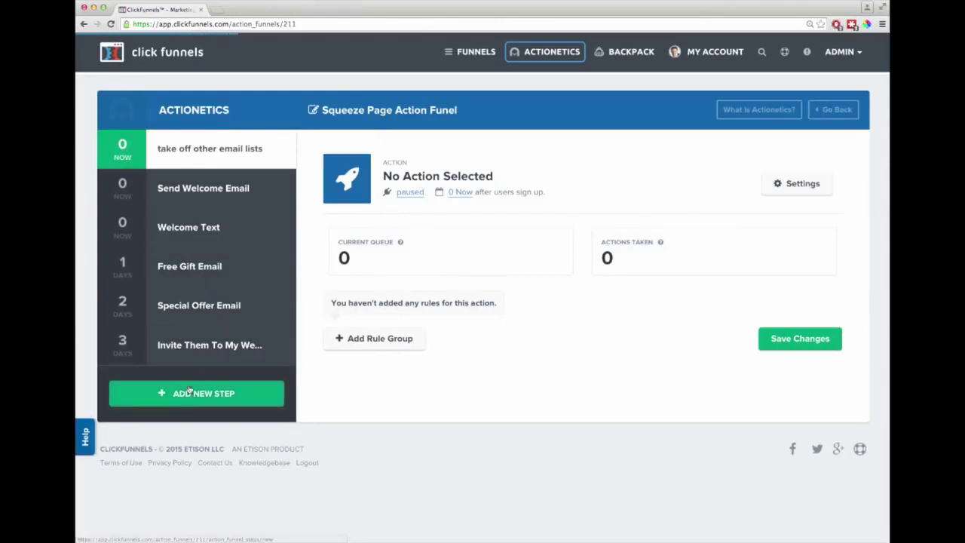
Add a Do Action step named "Add them back to my other lists" that triggers after 5 days.
left_click(207, 399)
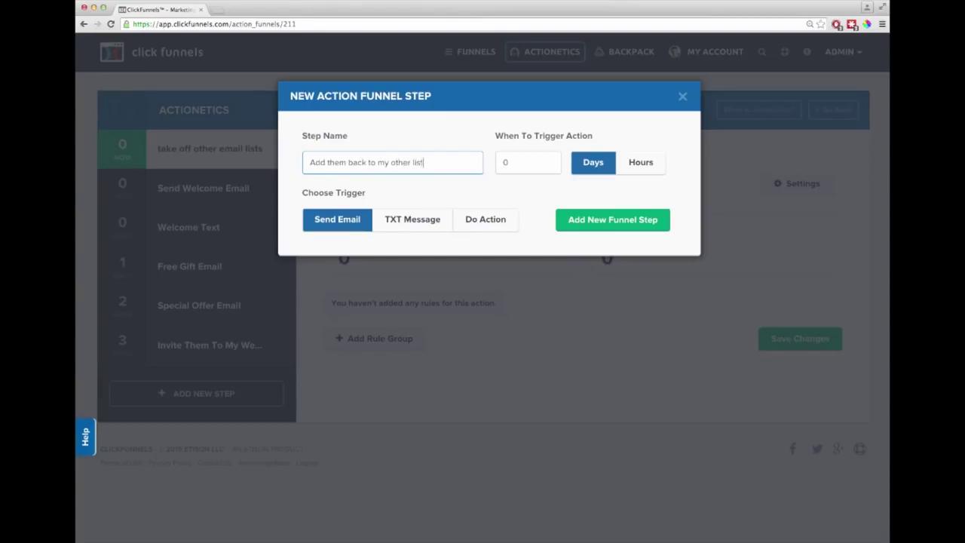
left_click(505, 219)
left_click_drag(508, 162, 494, 166)
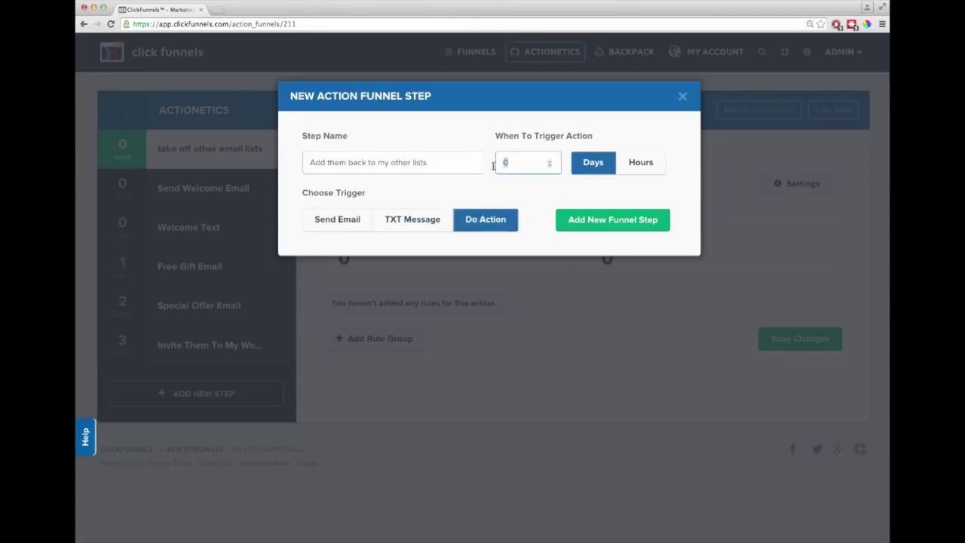
left_click(619, 220)
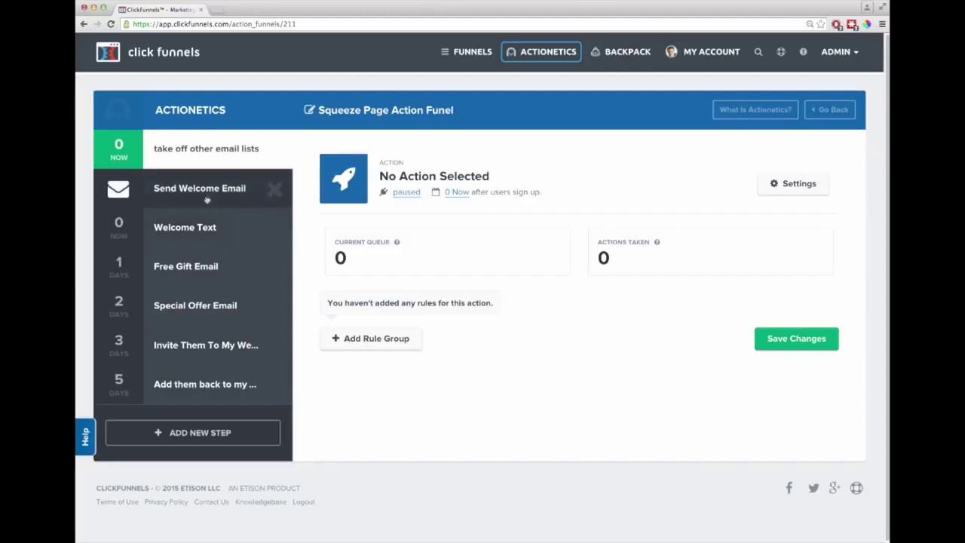
Add a rule group to the Free Gift Email step containing one social rule and one product rule.
left_click(210, 273)
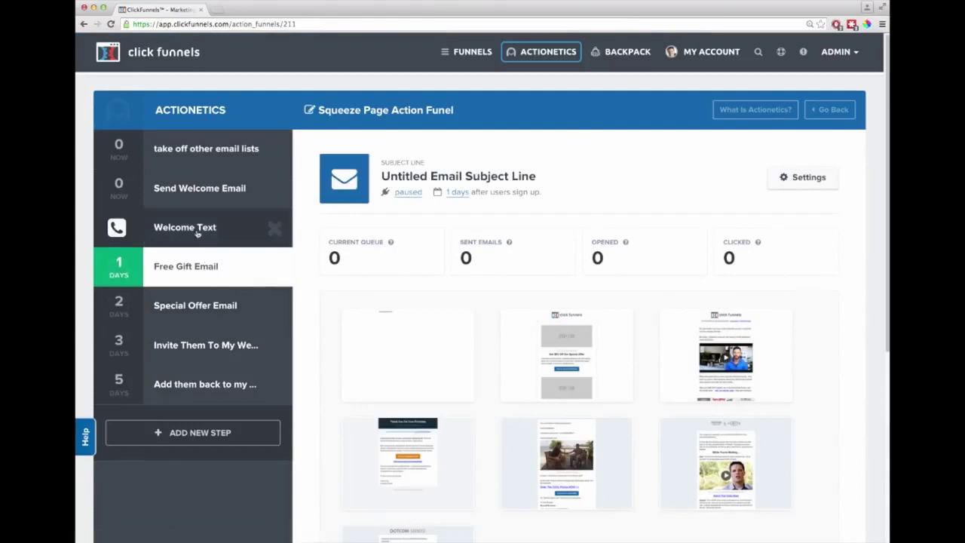
scroll(387, 302, "down", 5)
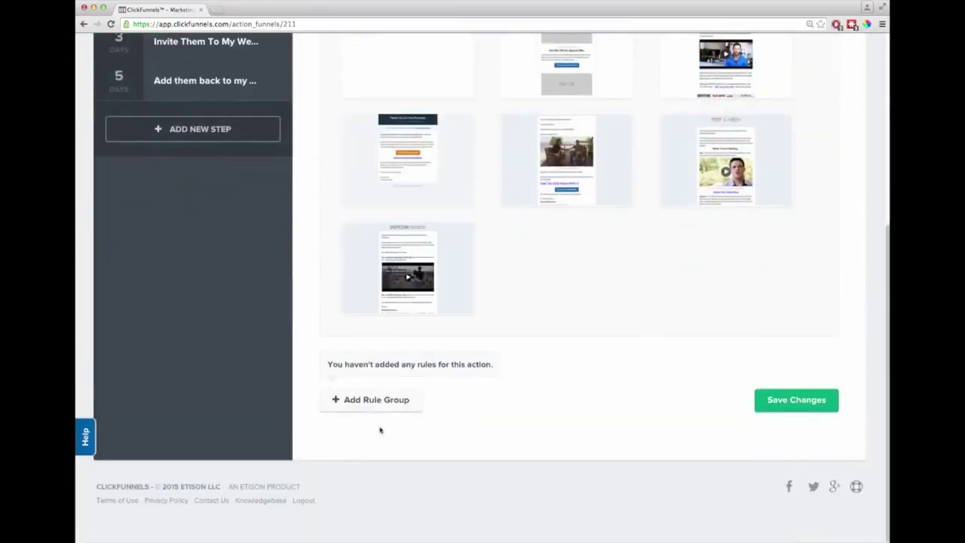
left_click(383, 401)
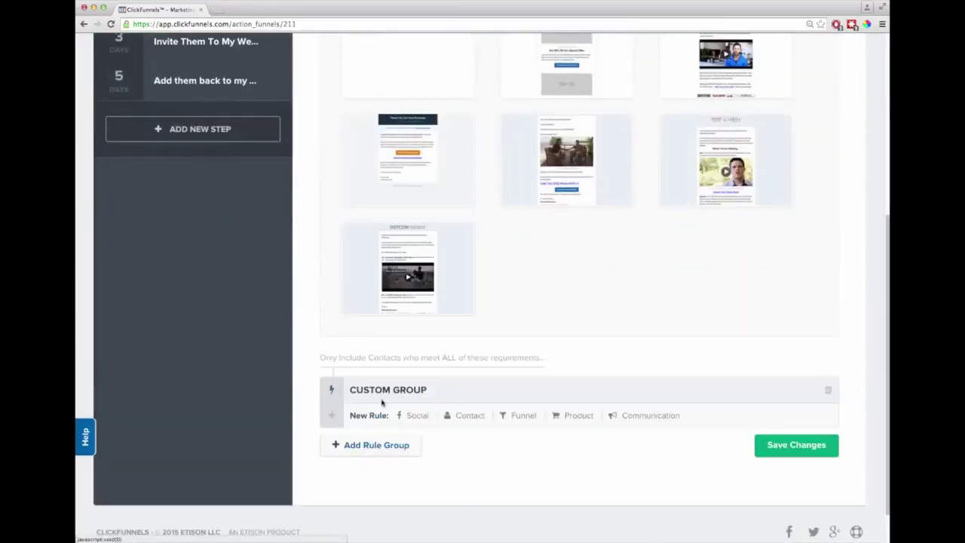
left_click(417, 415)
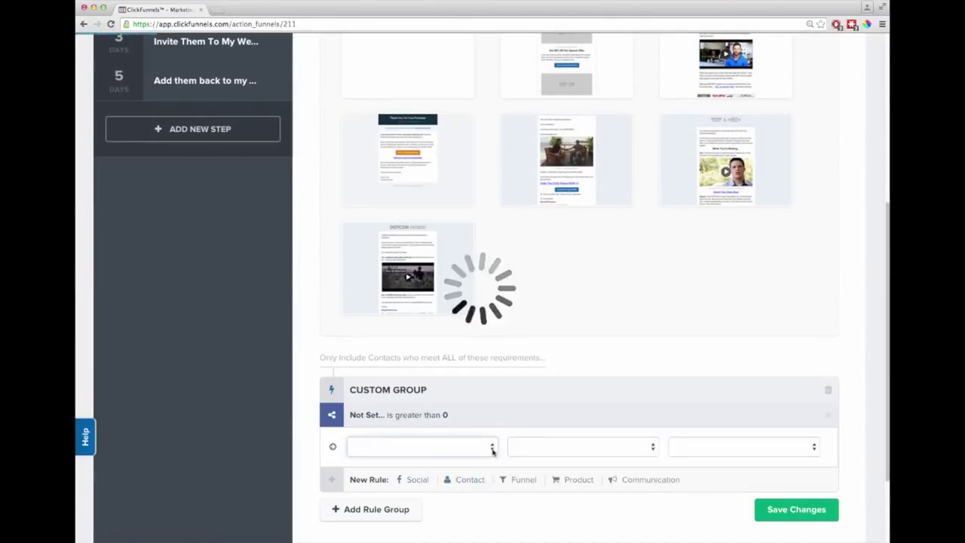
scroll(423, 442, "down", 1)
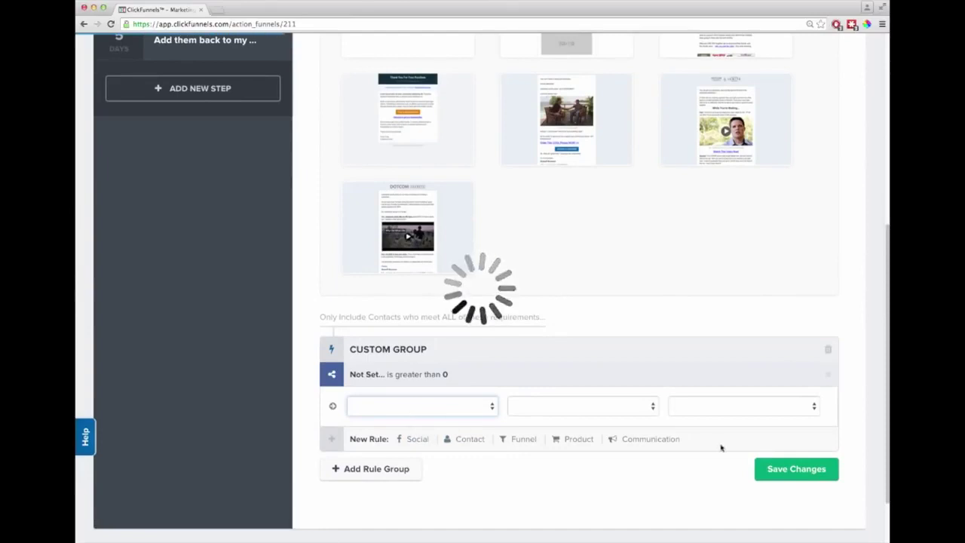
left_click(578, 439)
scroll(483, 480, "down", 2)
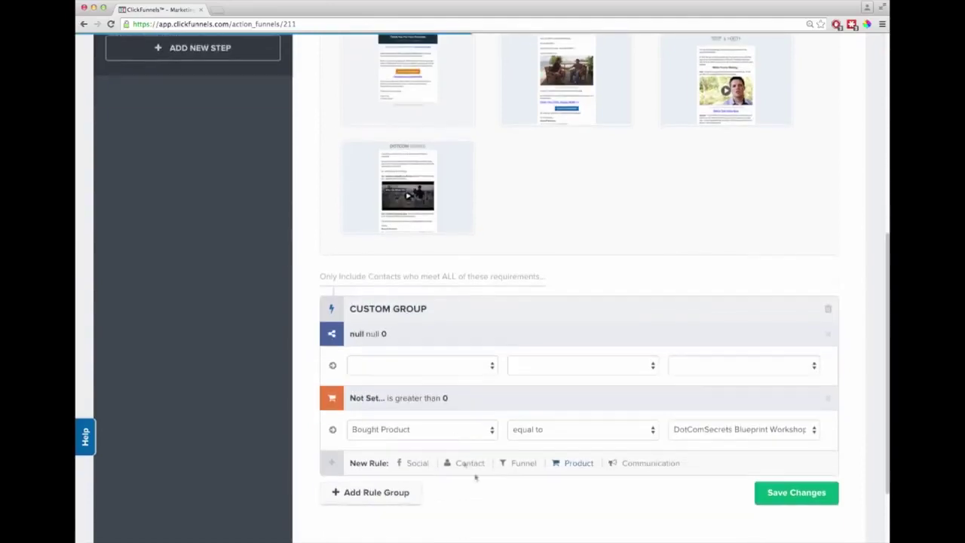
scroll(490, 479, "up", 10)
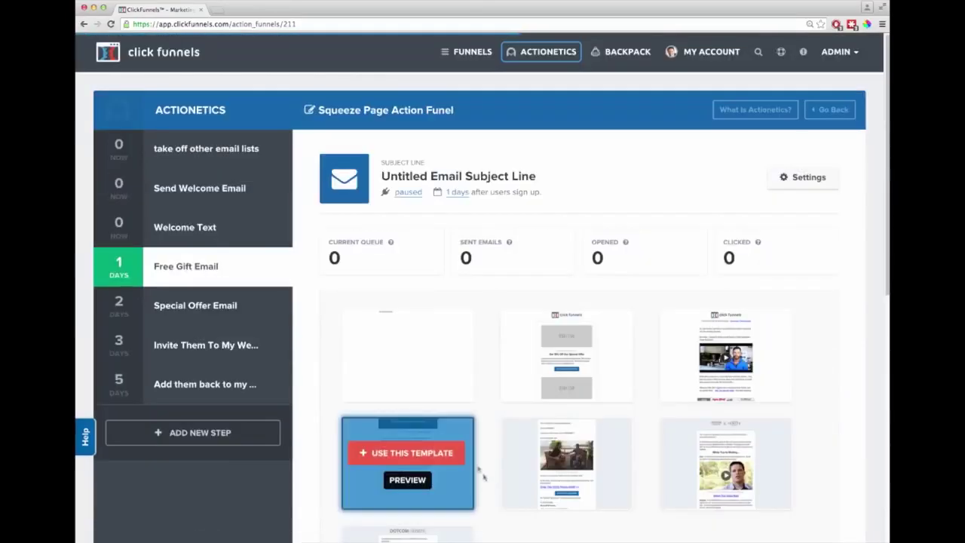
Apply the DotCom Secrets Ignite "While You're Waiting..." template to the Free Gift Email step.
left_click(195, 307)
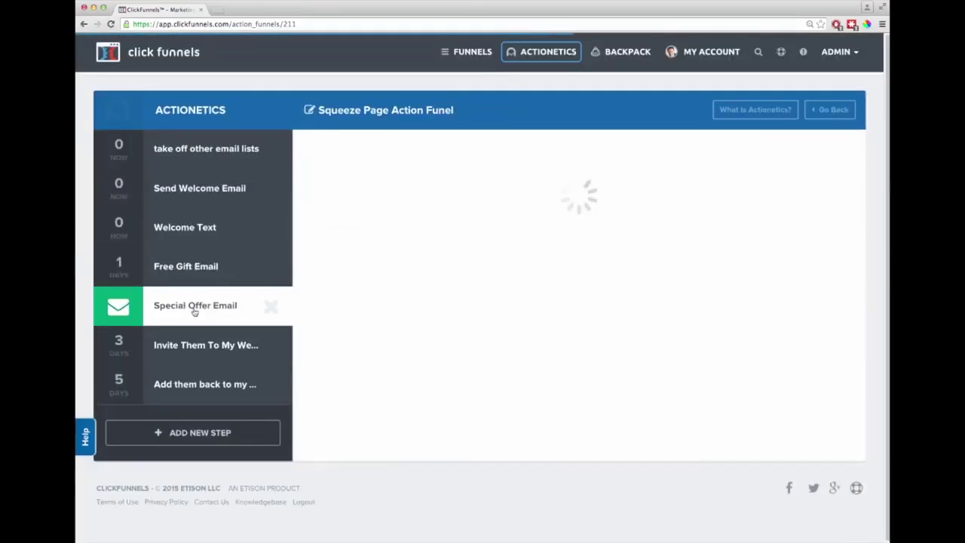
left_click(195, 270)
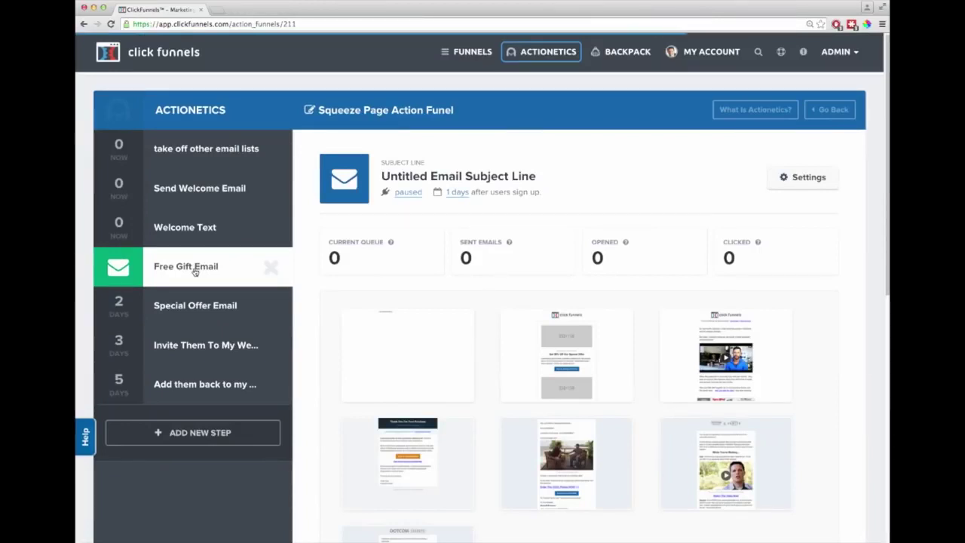
mouse_move(566, 349)
scroll(679, 452, "down", 2)
scroll(688, 490, "down", 2)
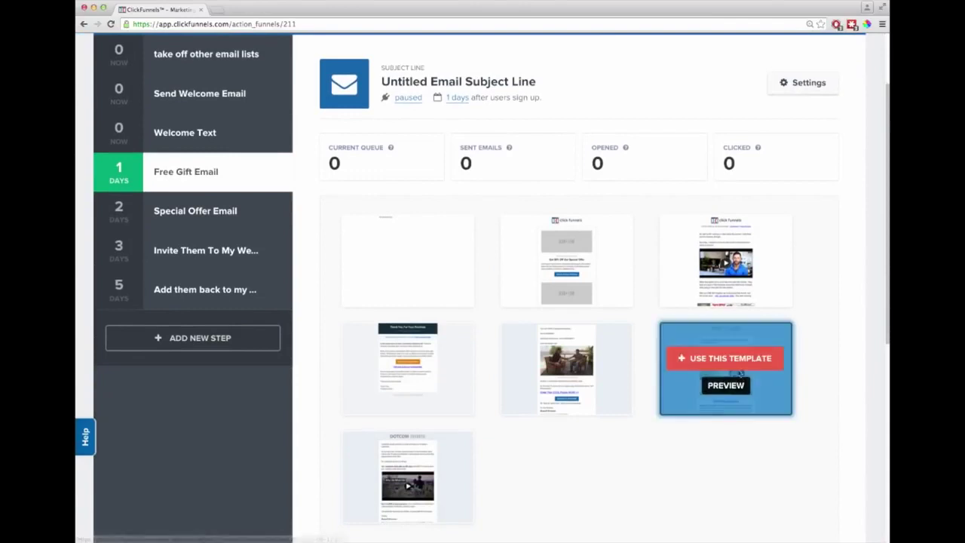
left_click(731, 359)
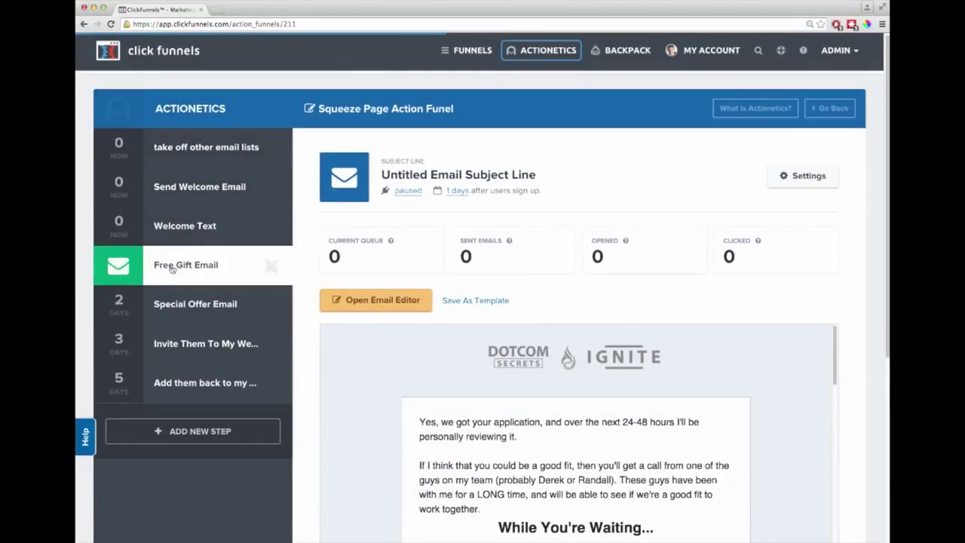
double_click(334, 256)
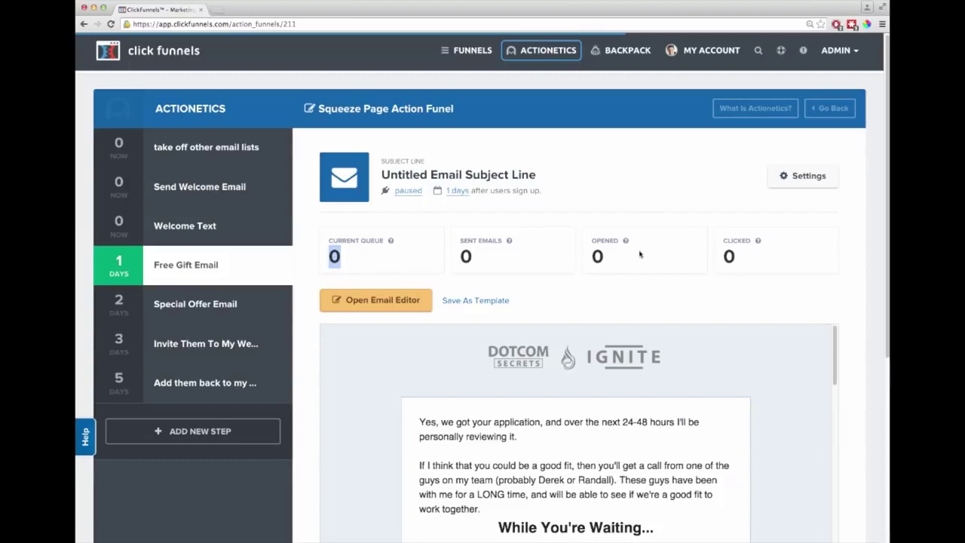
Open the Free Gift Email in the email editor and insert an image element below the opening text.
left_click(384, 302)
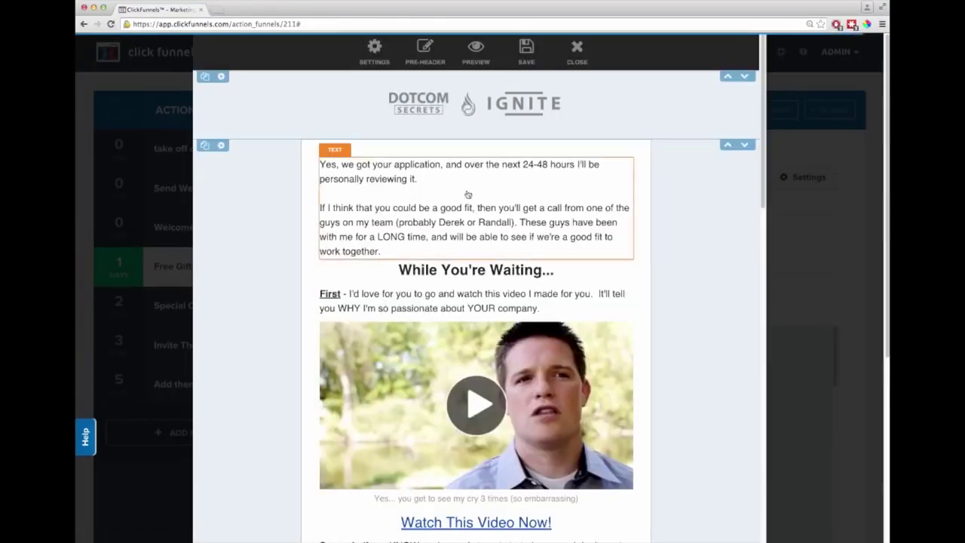
left_click(476, 260)
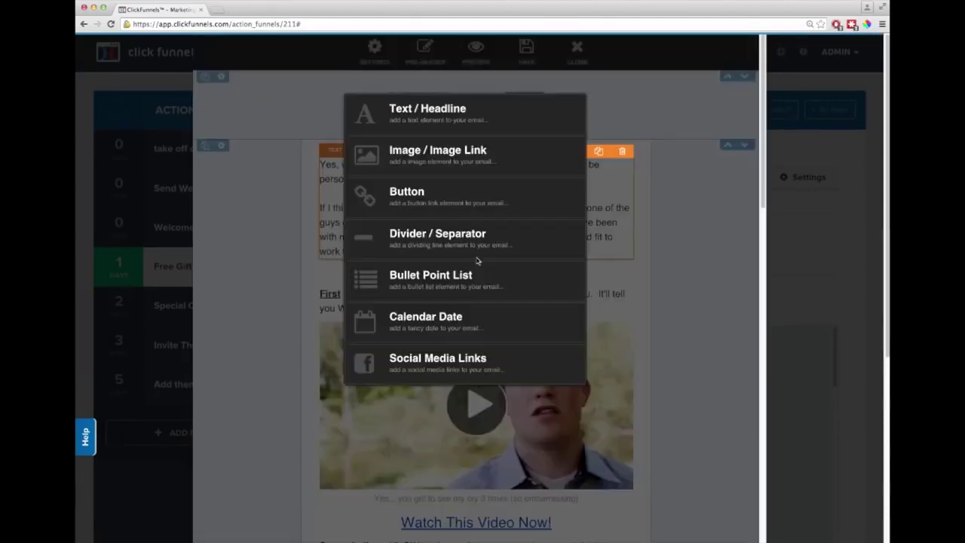
left_click(463, 152)
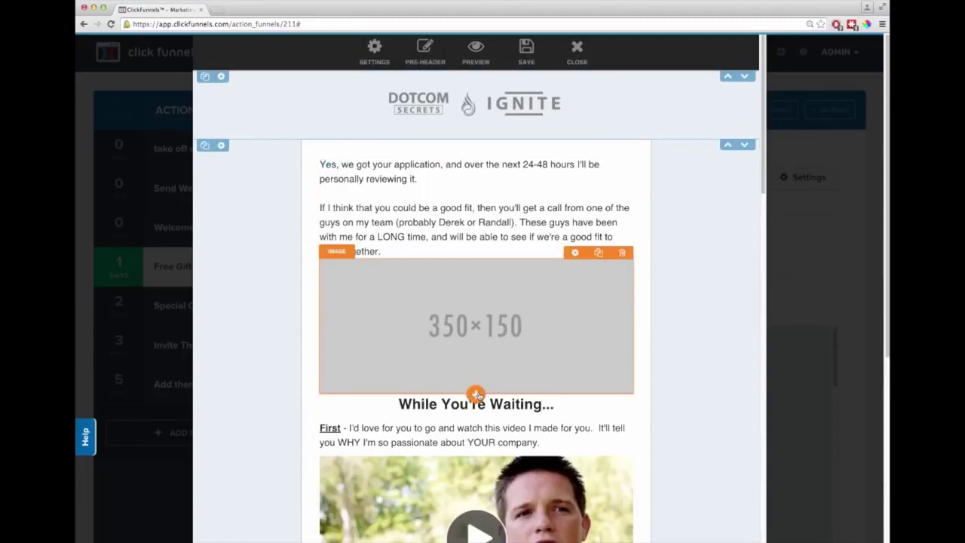
Insert a button element below the placeholder image and set its text to "Visit My Website Now!!!".
left_click(476, 393)
left_click(449, 193)
left_click(448, 196)
left_click(508, 405)
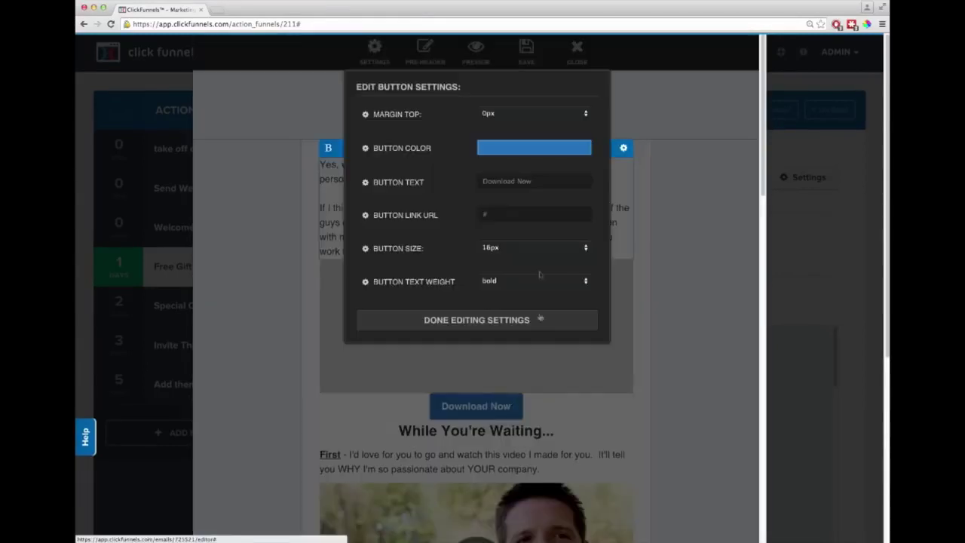
type("V")
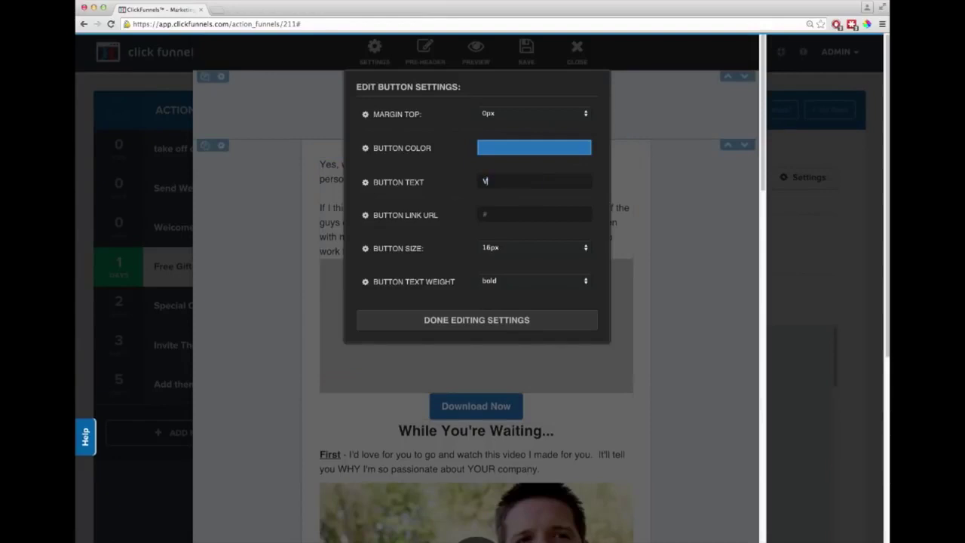
type("isit My Website Now!!!")
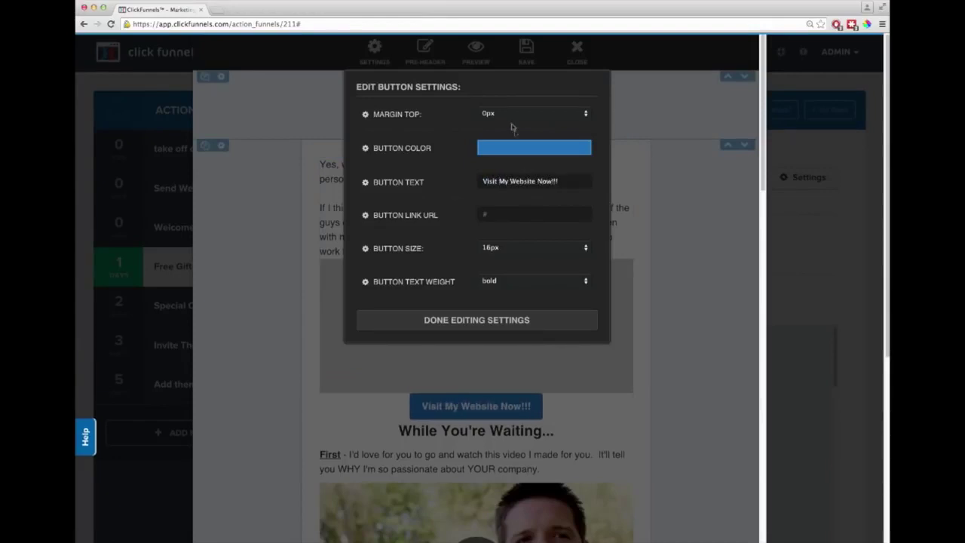
Add a top margin to the "Visit My Website Now!!!" button and finish editing its settings.
left_click(510, 115)
left_click(503, 137)
left_click(389, 327)
left_click(442, 405)
Move the video image directly below the opening text and delete the 350×150 placeholder image.
scroll(432, 412, "down", 1)
left_click(421, 421)
scroll(496, 397, "down", 2)
left_click_drag(504, 436, 516, 200)
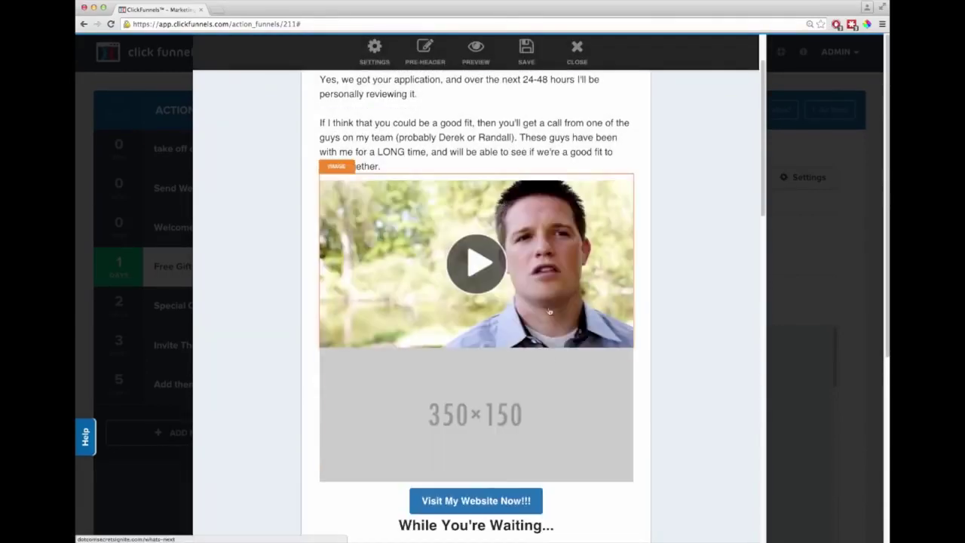
left_click(622, 341)
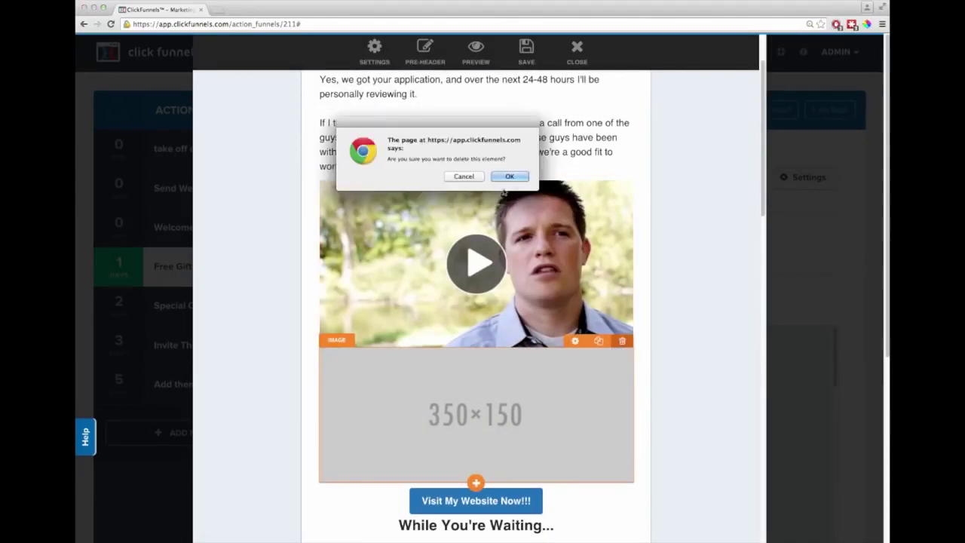
left_click(507, 178)
scroll(509, 377, "down", 2)
scroll(509, 379, "down", 20)
scroll(528, 383, "up", 20)
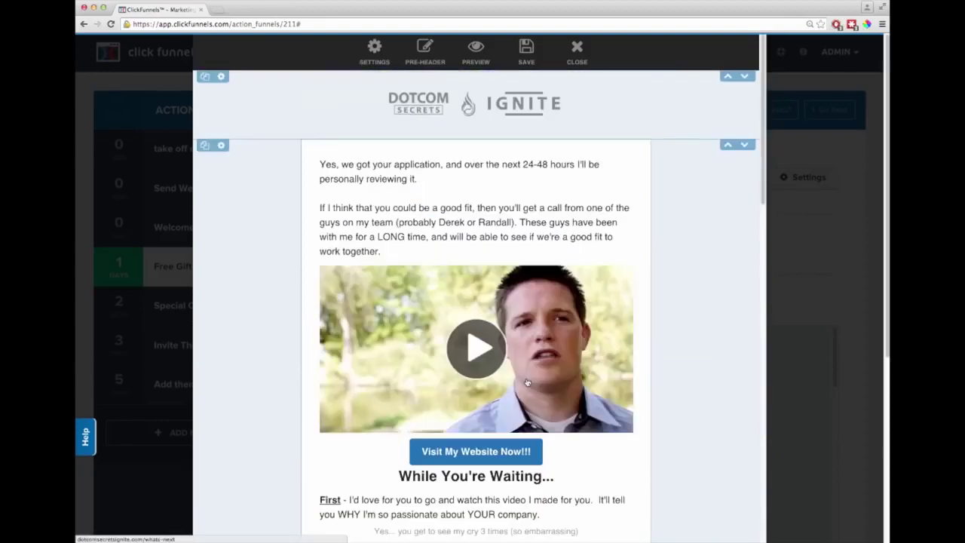
Save and preview the edited Free Gift Email, and close both the preview and the email editor.
left_click(515, 51)
left_click(476, 52)
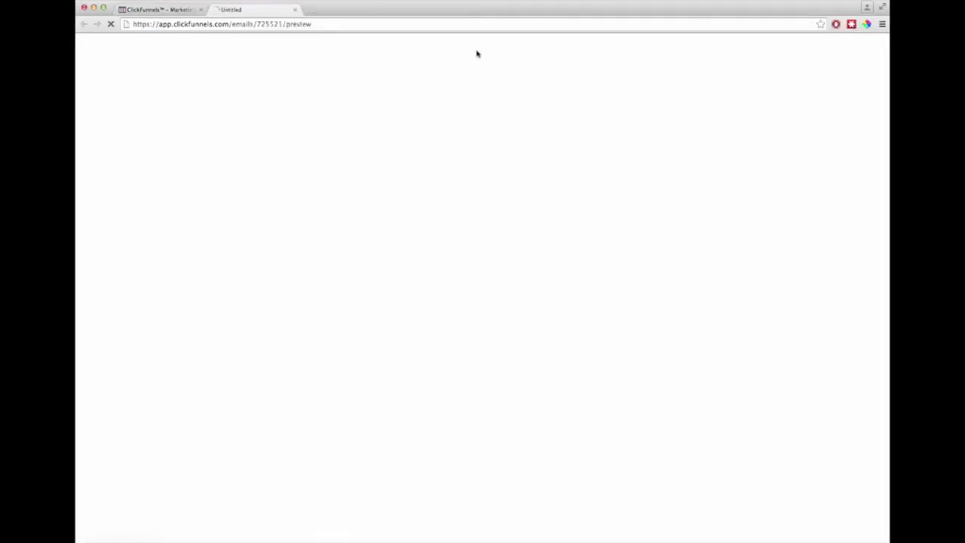
scroll(453, 288, "down", 5)
scroll(452, 286, "down", 7)
scroll(452, 285, "up", 11)
left_click(295, 10)
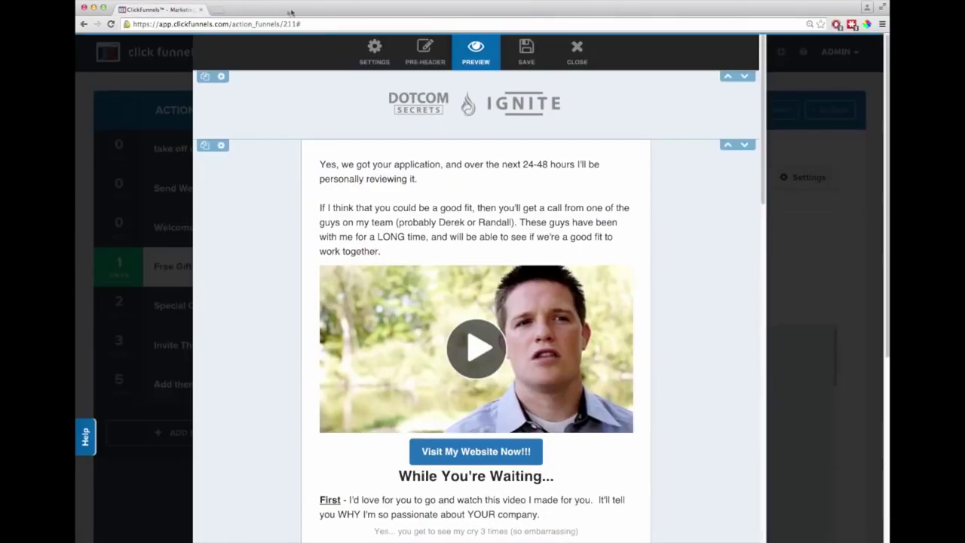
left_click(577, 52)
mouse_move(578, 56)
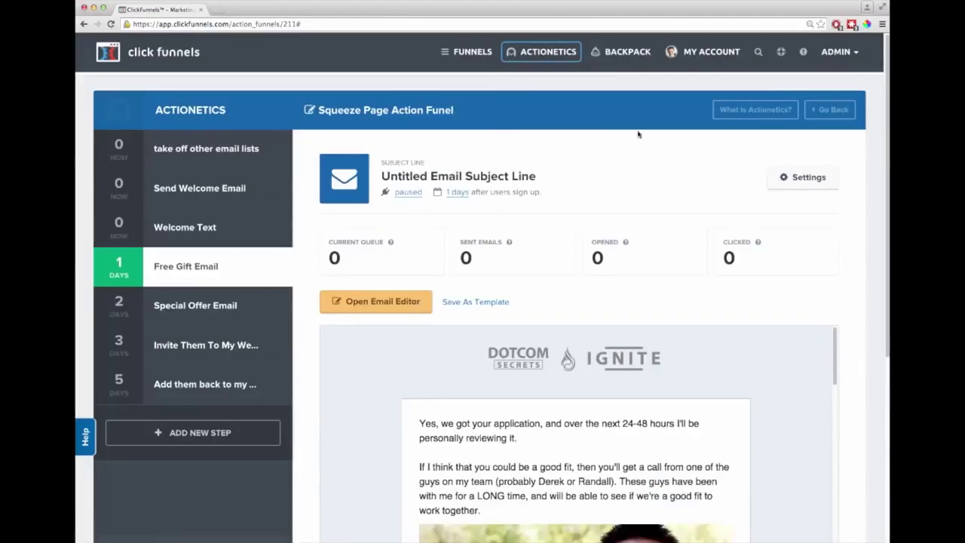